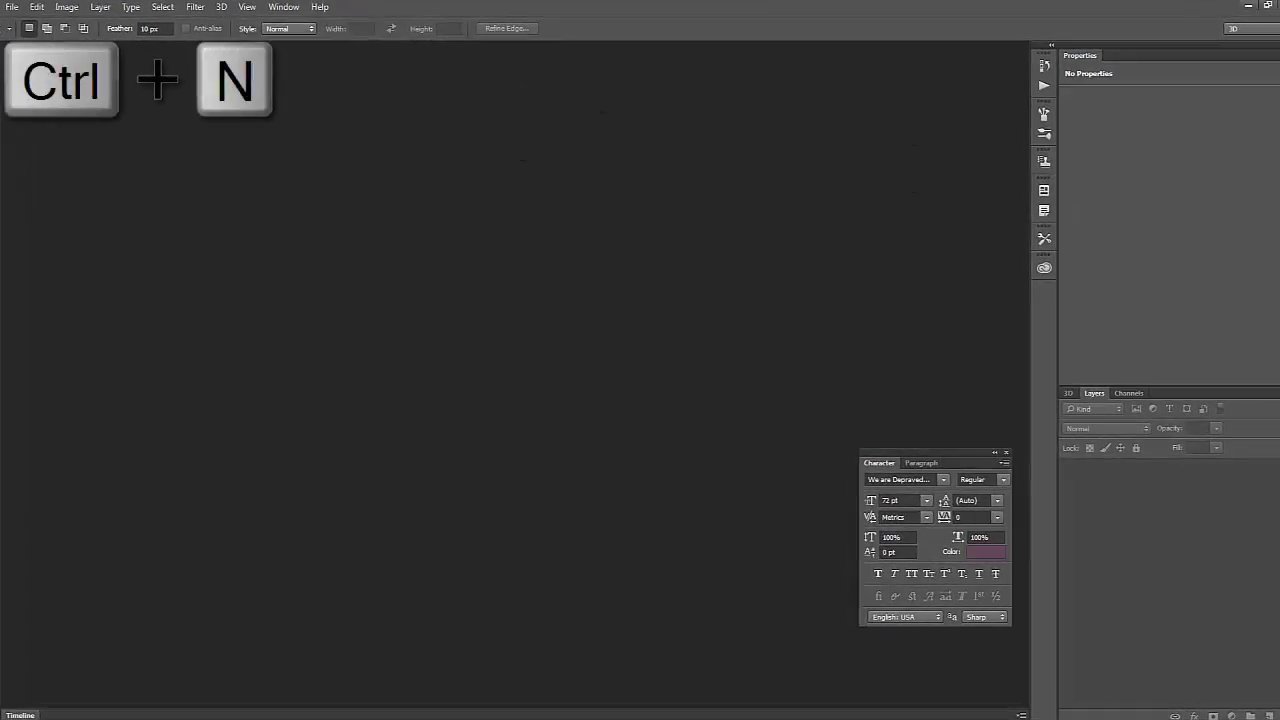
Step: Create a new document named "metal" measuring 20 by 20 pixels at 300 pixels/inch with a white background
key("ctrl+n")
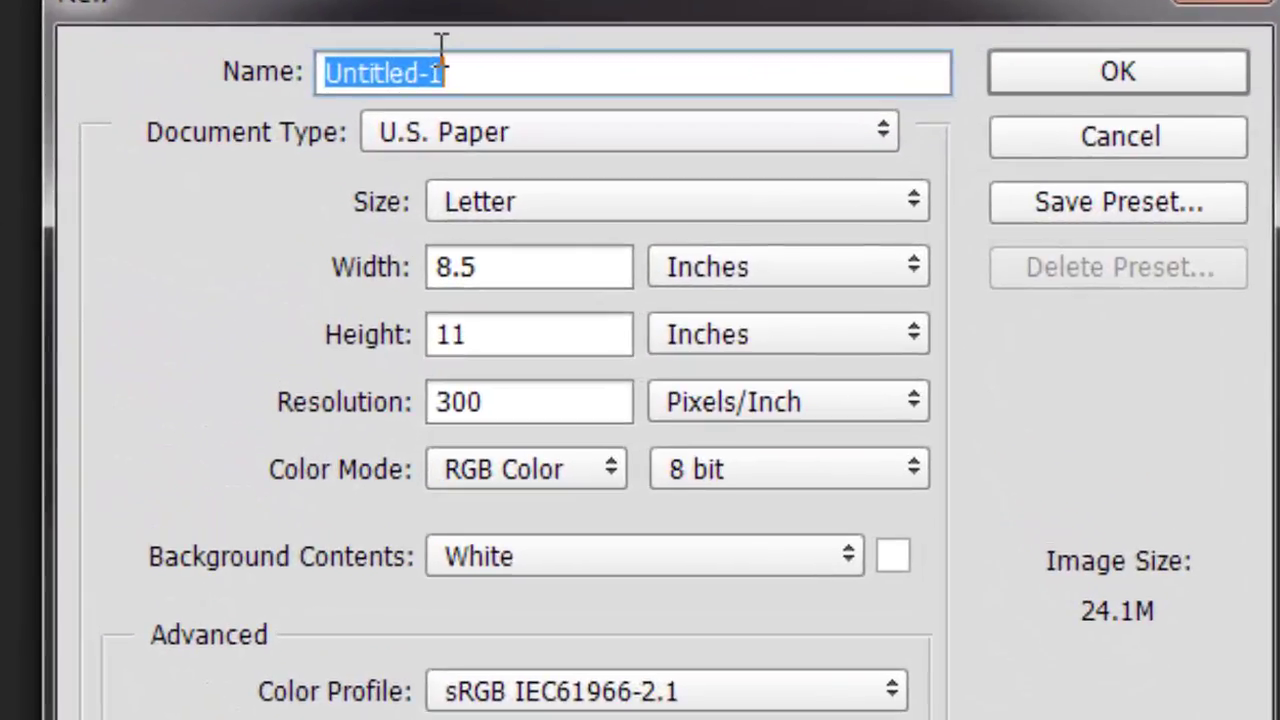
type("metal-")
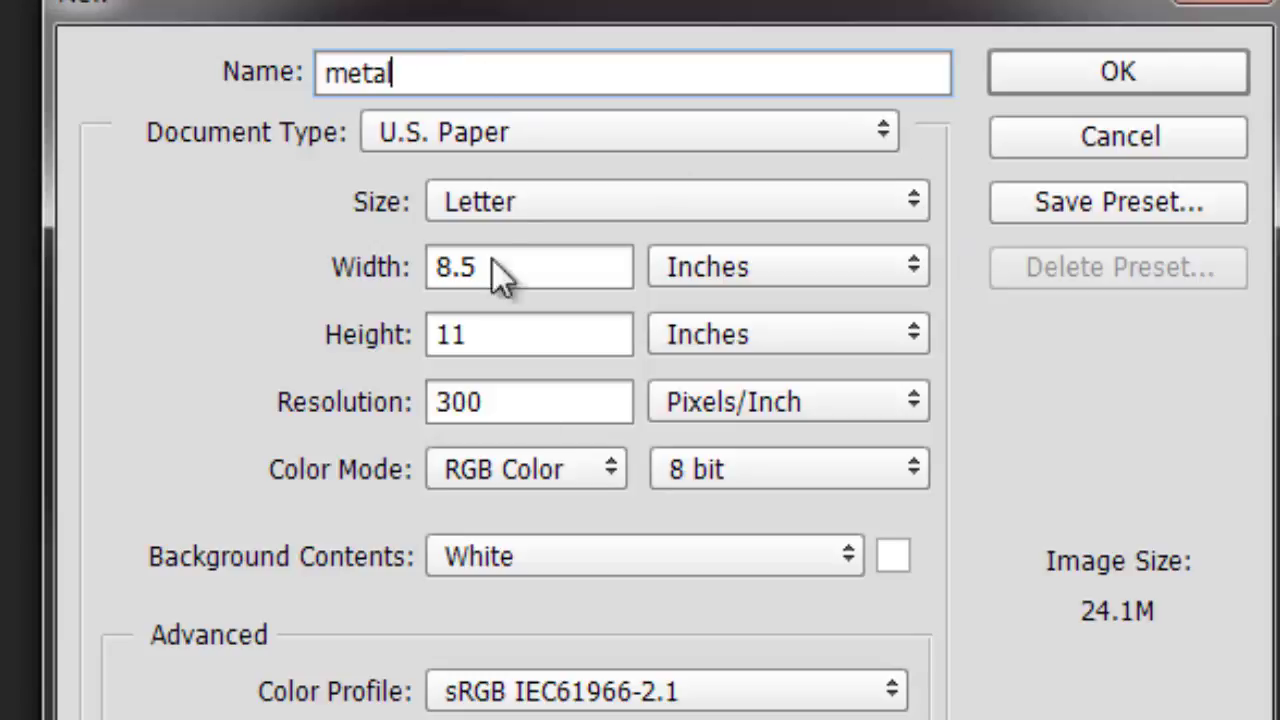
left_click_drag(557, 271, 436, 268)
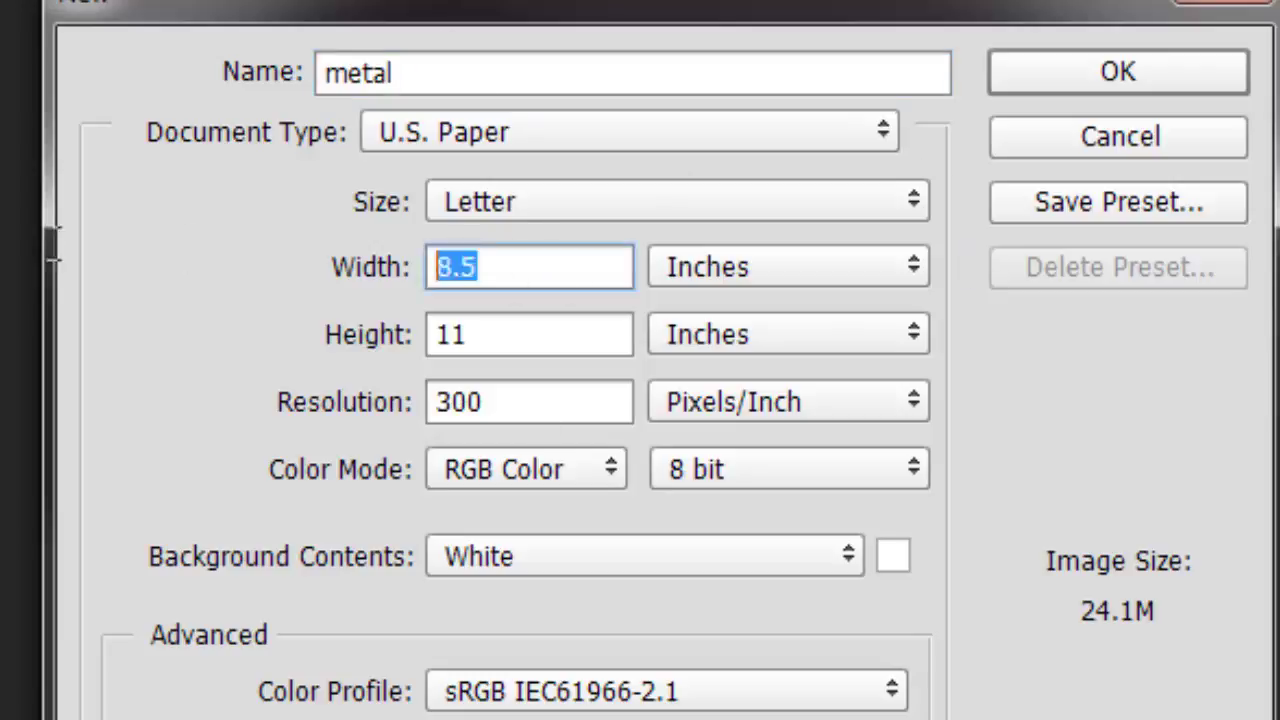
left_click(805, 260)
left_click(772, 310)
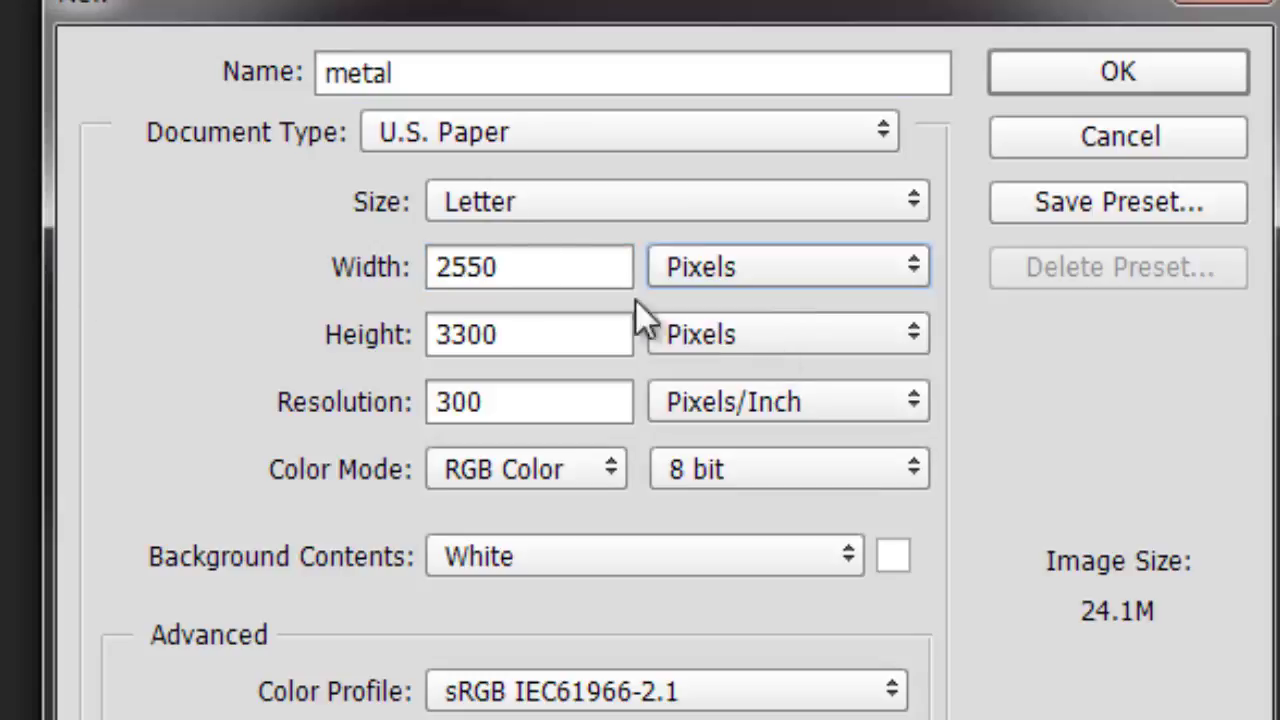
left_click_drag(527, 268, 280, 260)
type("20")
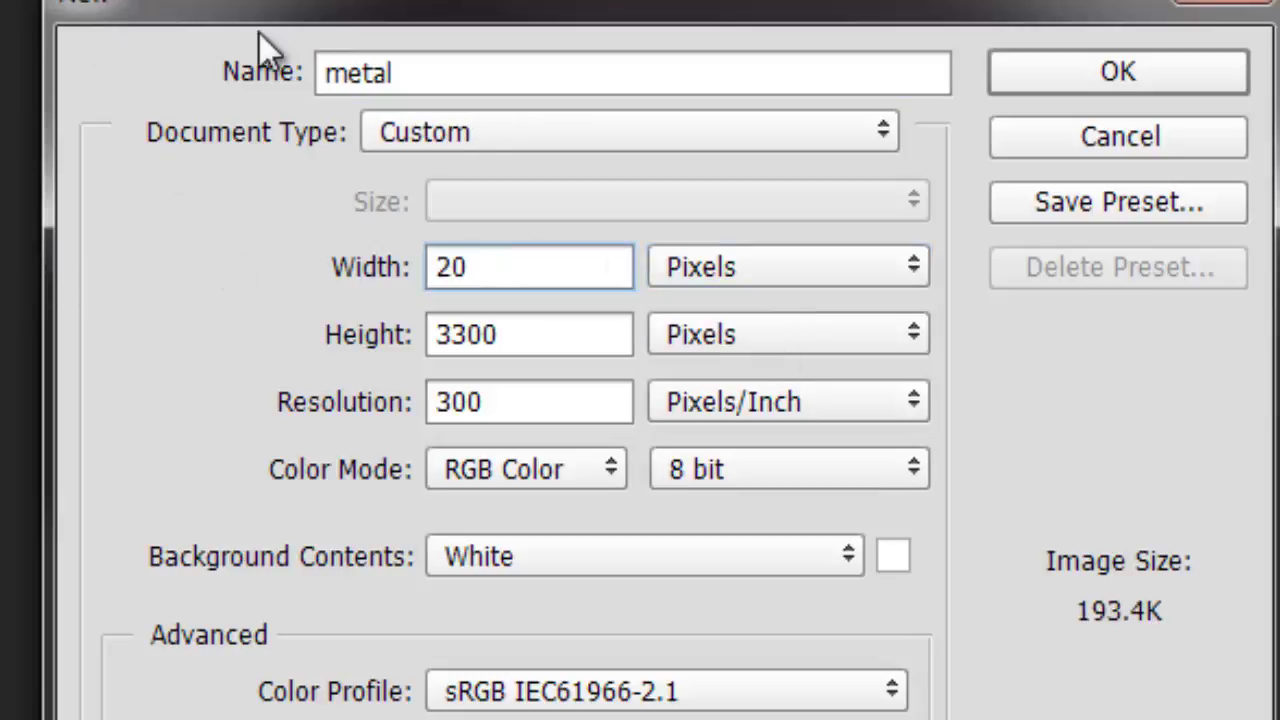
left_click_drag(520, 334, 436, 334)
type("20")
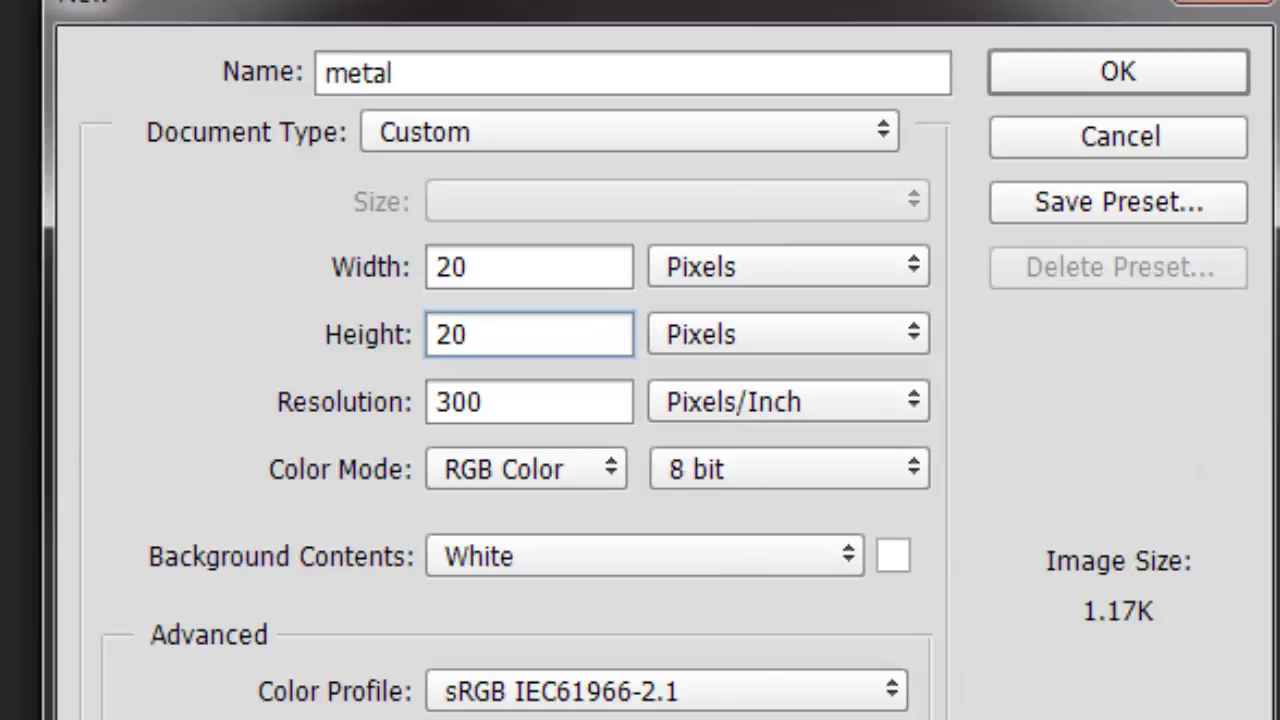
left_click(1105, 78)
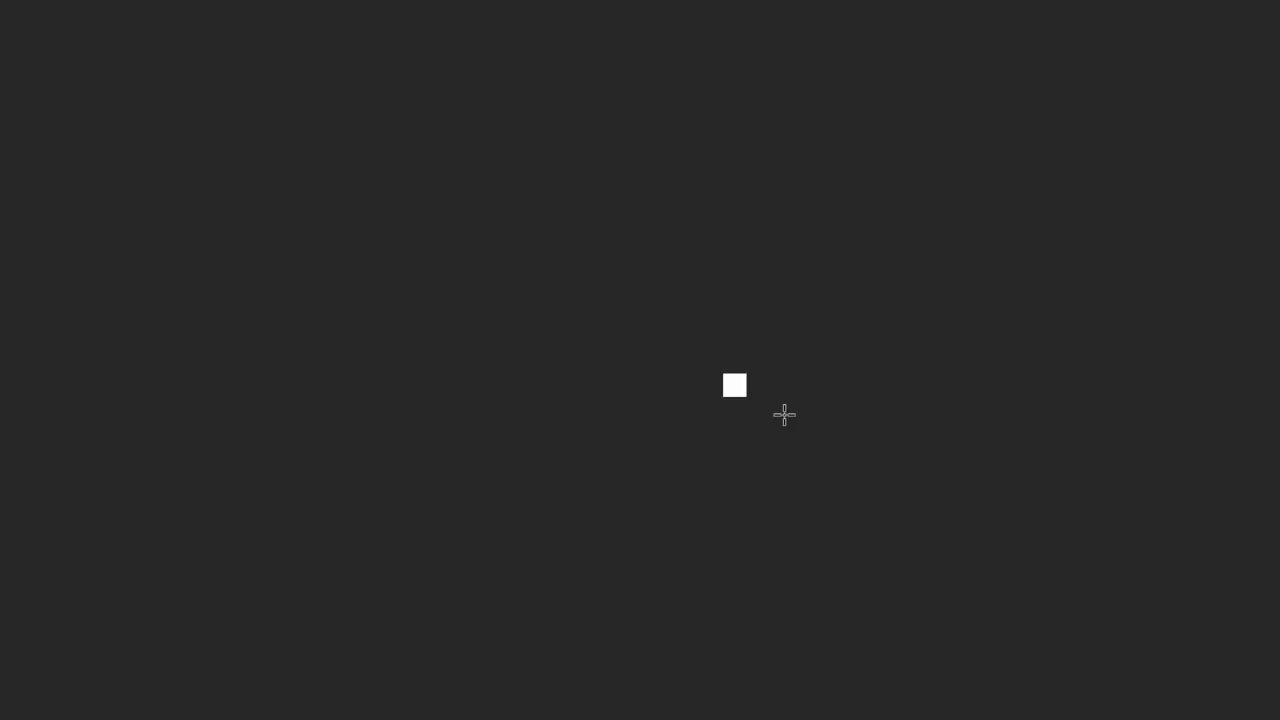
Step: Magnify the tiny canvas until it fills most of the workspace
key("Right")
key("Return")
key("ctrl+plus")
key("ctrl+plus")
key("ctrl+plus")
key("ctrl+plus")
key("ctrl+plus")
key("ctrl+plus")
key("ctrl+plus")
key("ctrl+plus")
key("ctrl+plus")
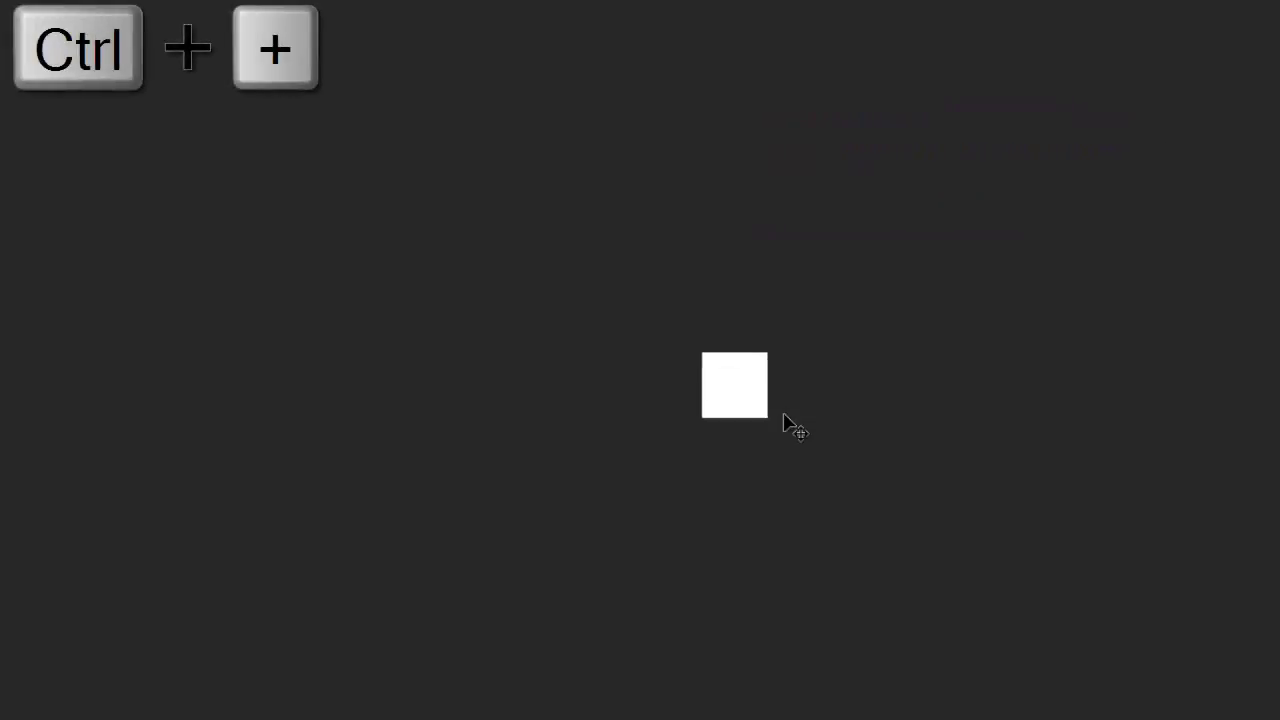
key("ctrl+plus")
key("ctrl+plus")
key("ctrl+plus")
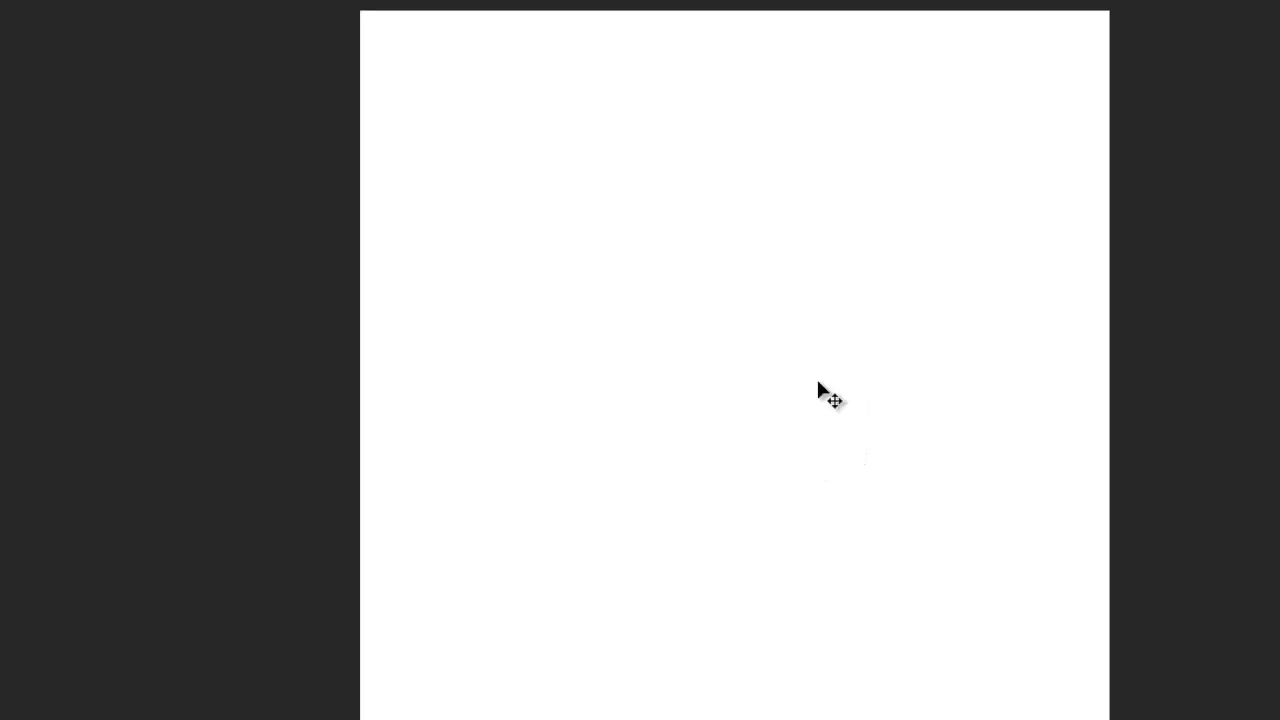
key("ctrl+minus")
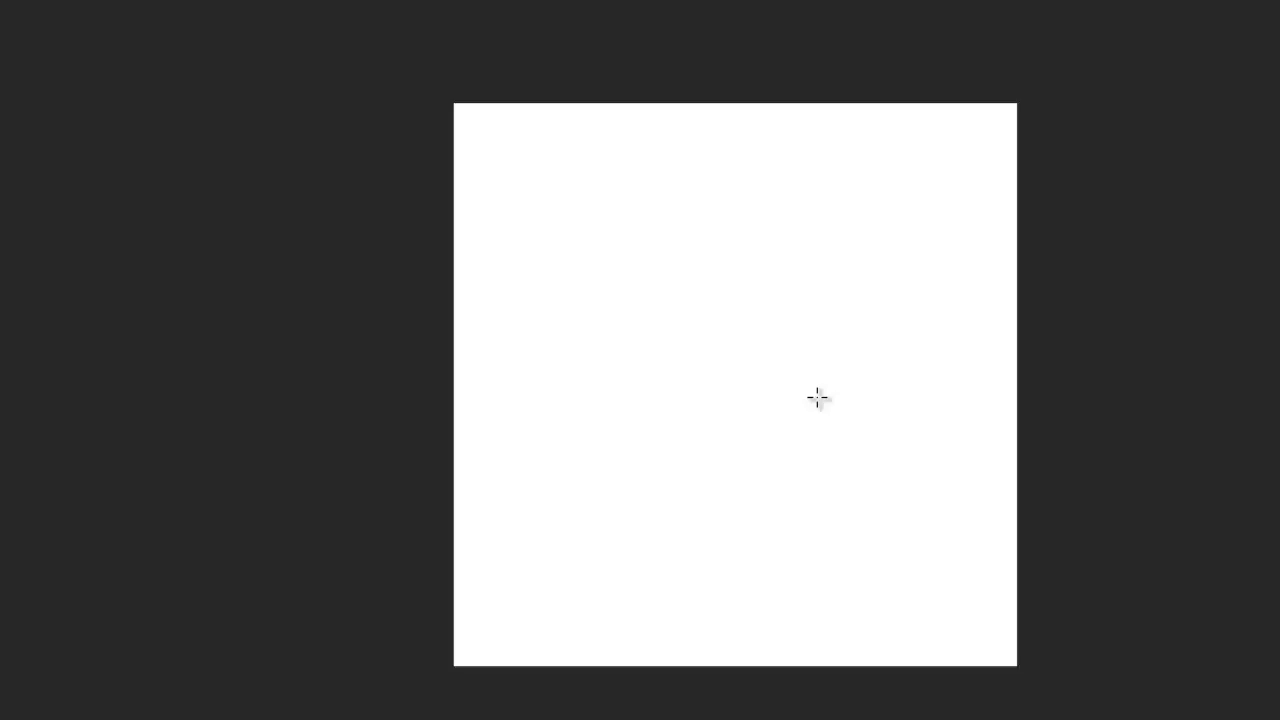
key("ctrl+minus")
key("ctrl+minus")
key("ctrl+minus")
key("ctrl+minus")
key("ctrl+plus")
key("ctrl+plus")
key("ctrl+plus")
key("ctrl+plus")
key("ctrl+plus")
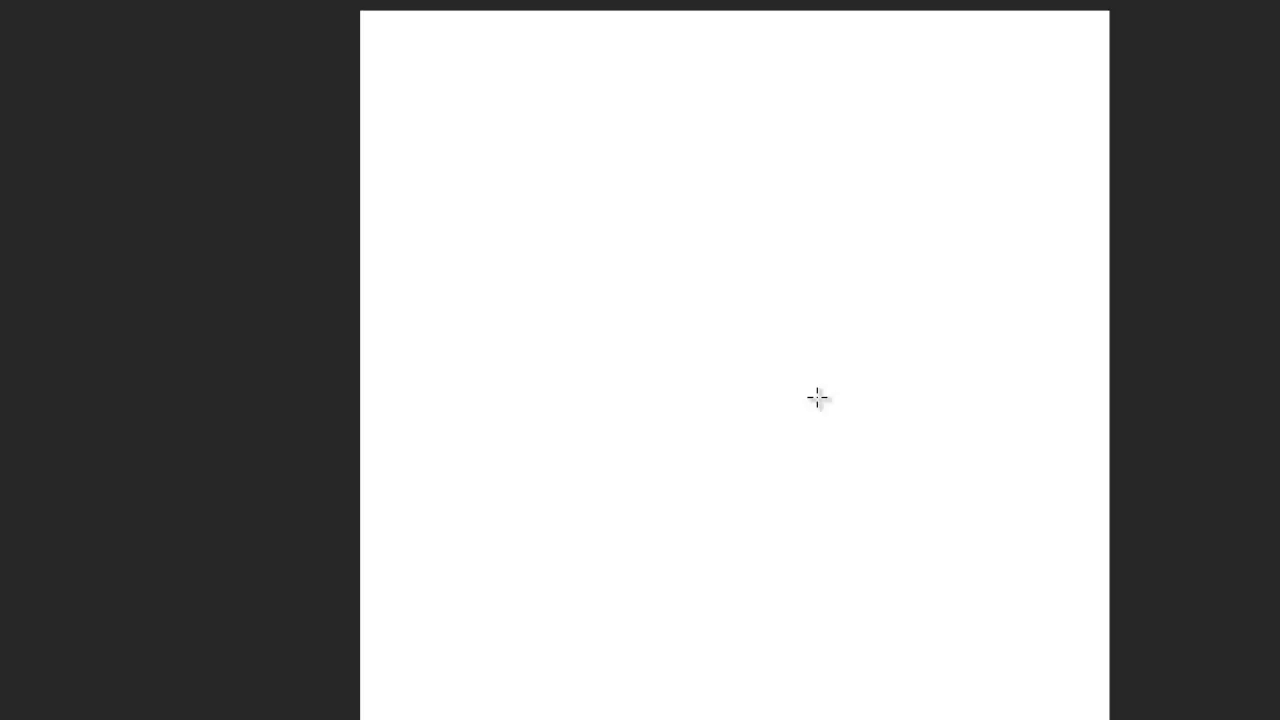
Step: Show the rulers along the edges of the document
key("ctrl+s")
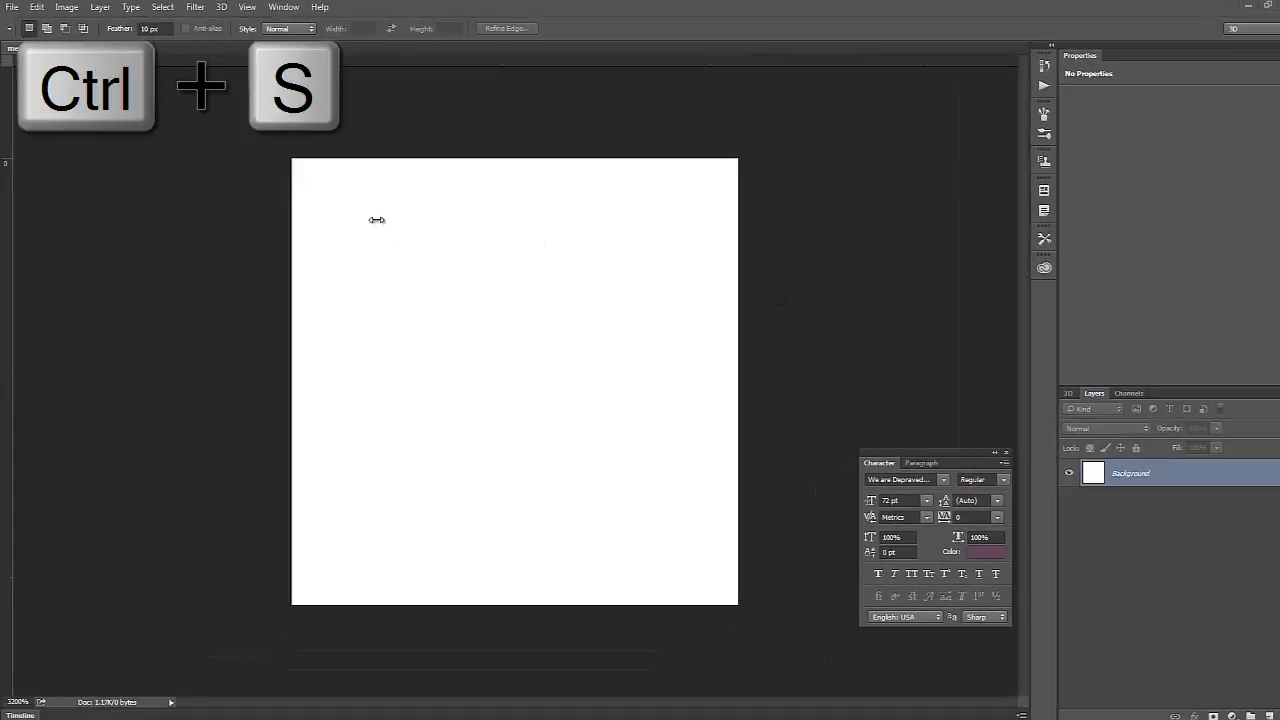
key("ctrl+r")
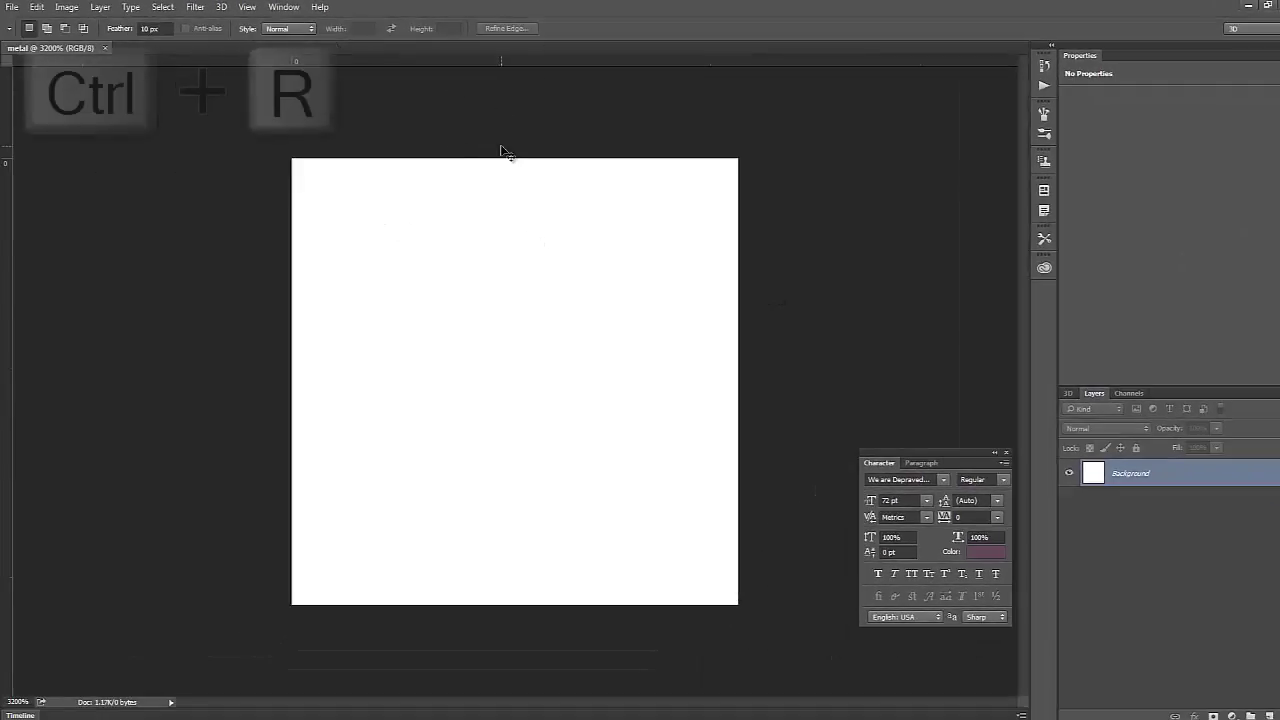
key("ctrl+r")
key("ctrl+r")
key("ctrl+r")
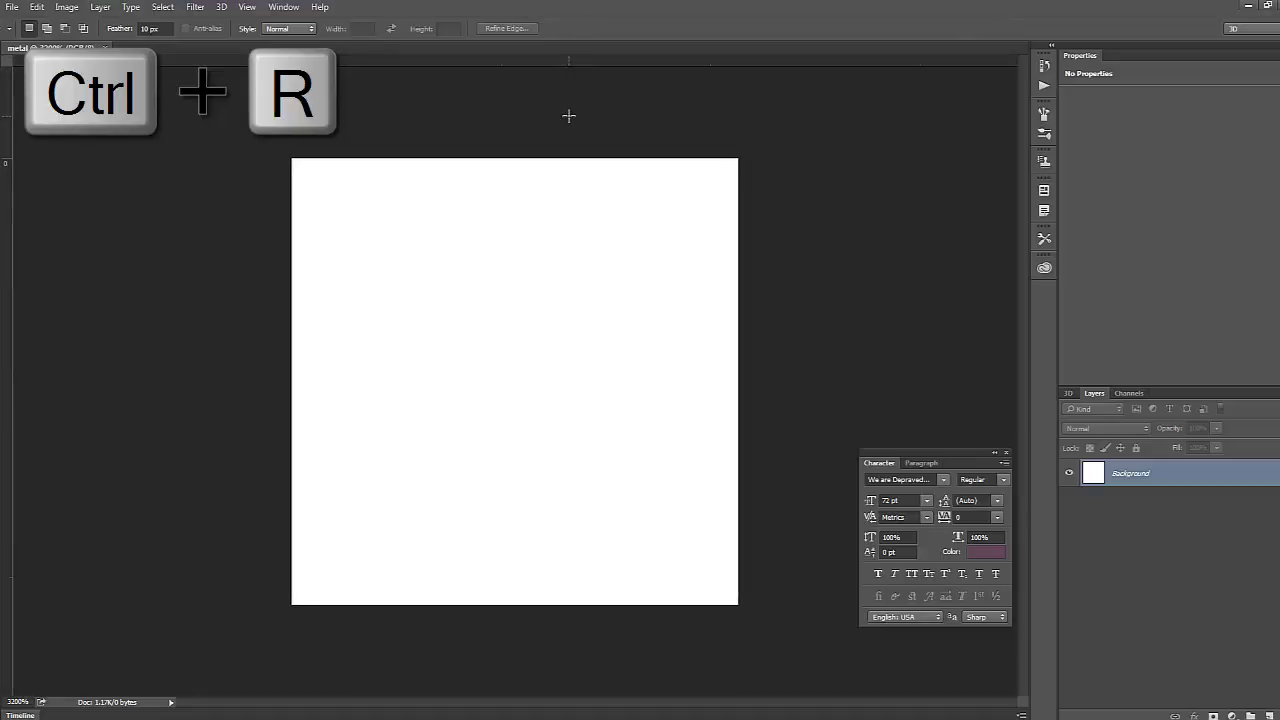
scroll(568, 116, "down", 3)
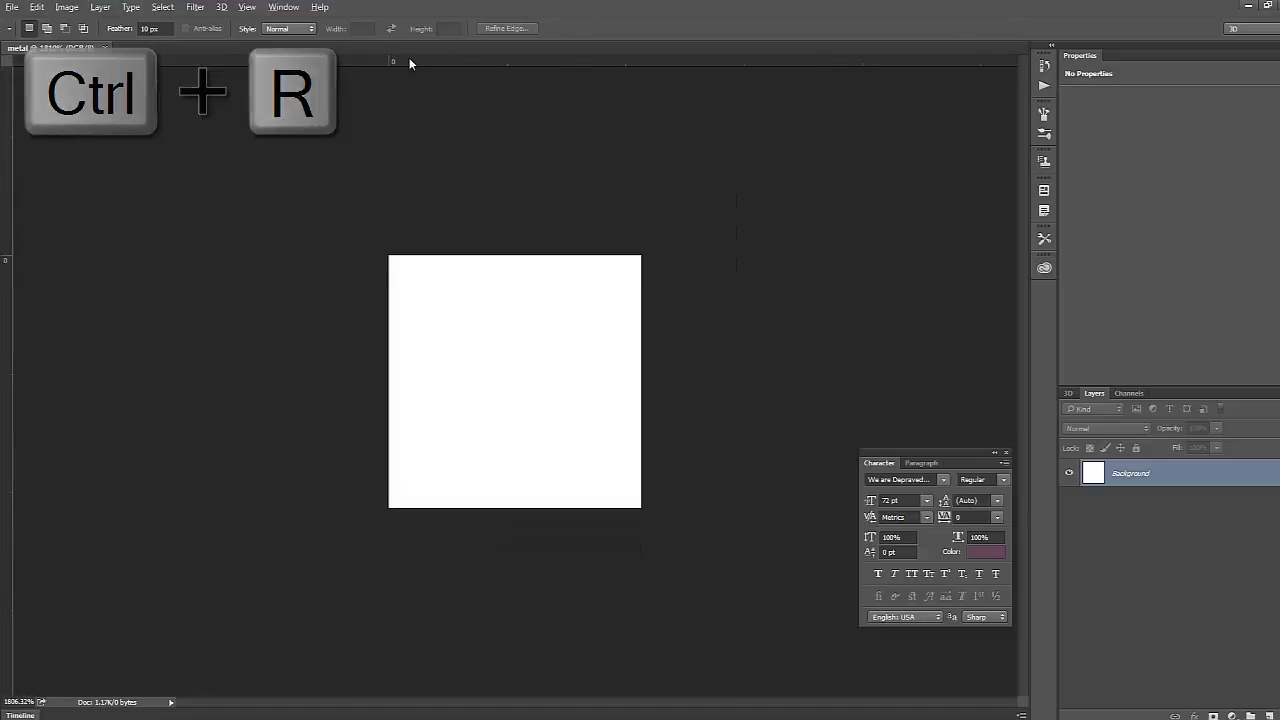
scroll(566, 146, "up", 2)
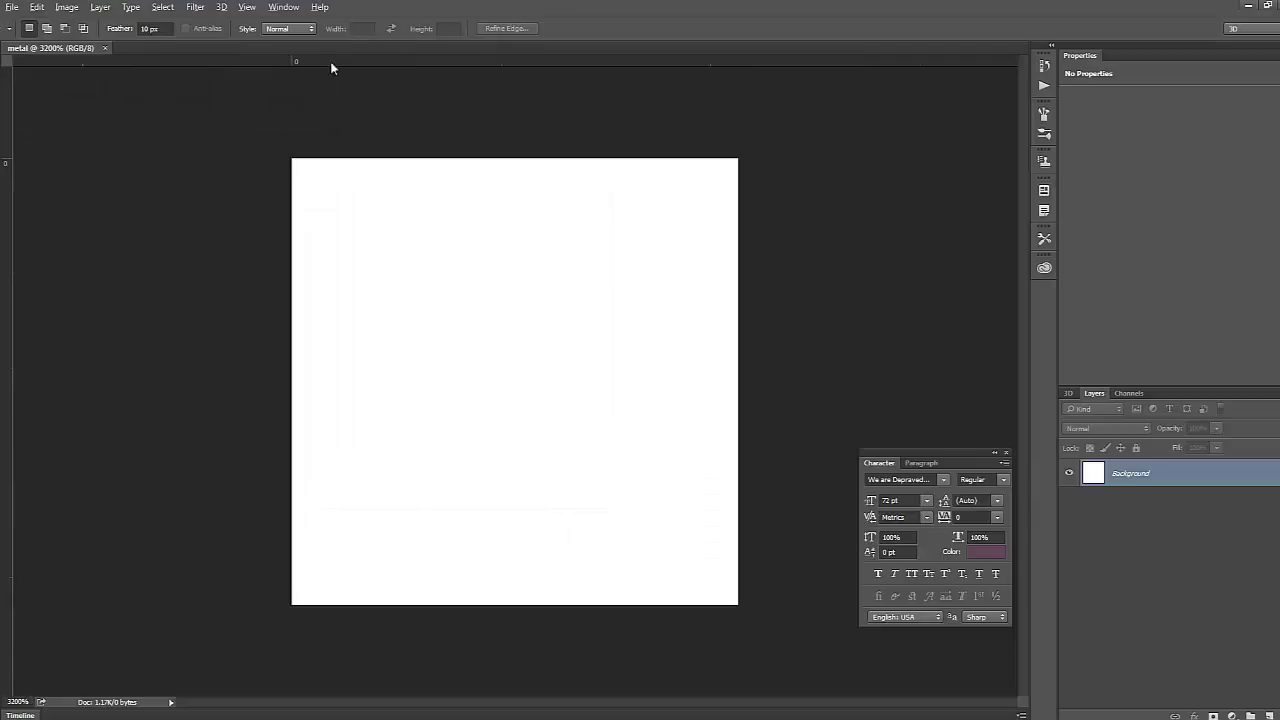
key("ctrl+r")
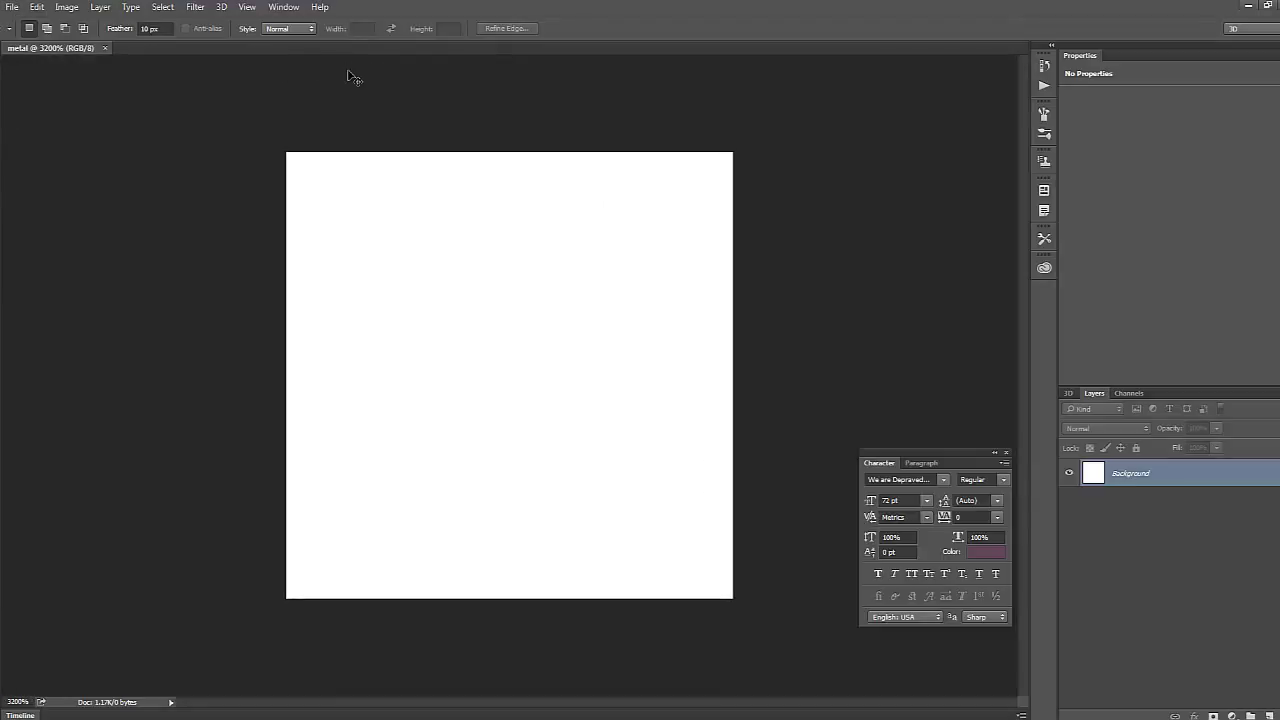
key("ctrl+r")
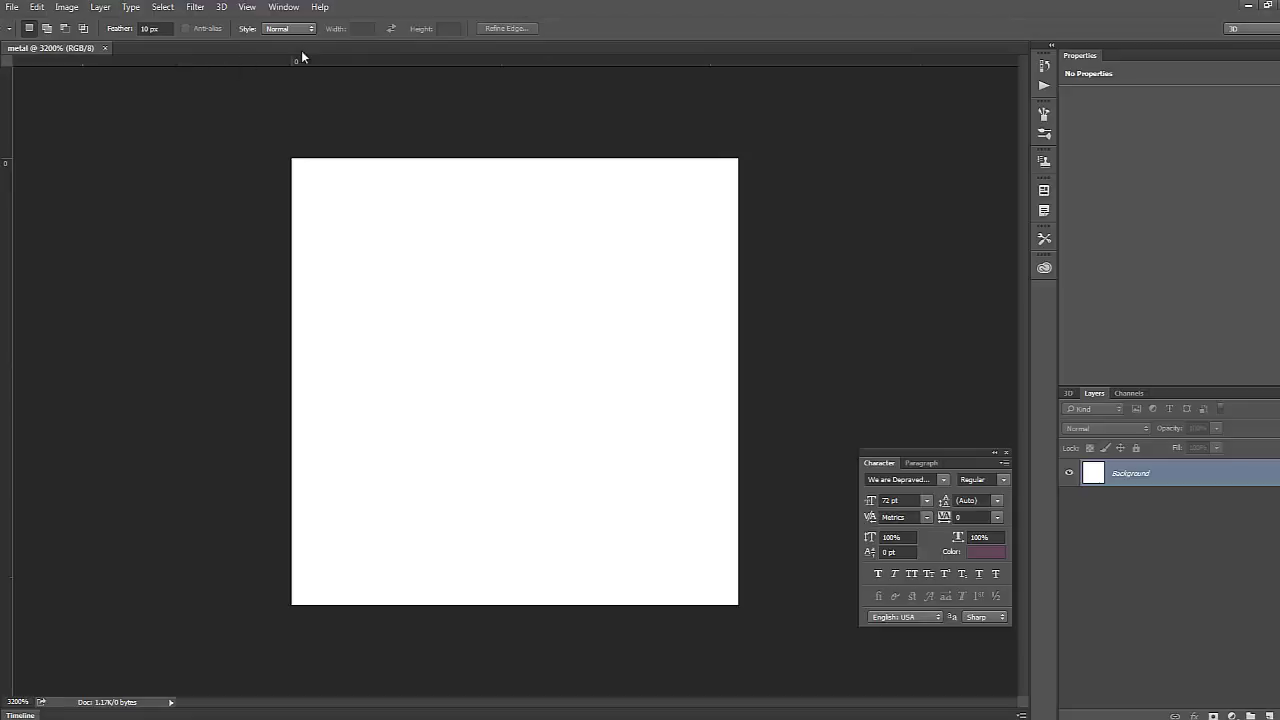
Step: Set the ruler units to Pixels in the Units & Rulers preferences
key("ctrl+k")
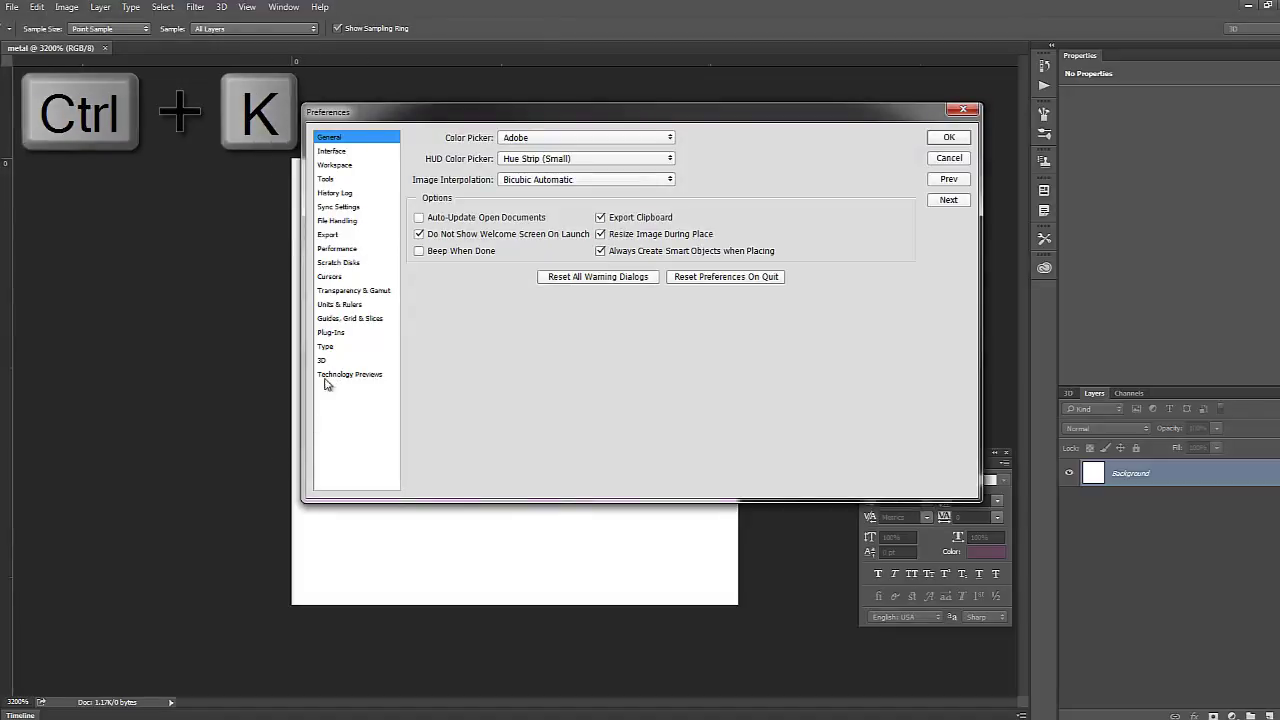
left_click(955, 140)
key("ctrl+5")
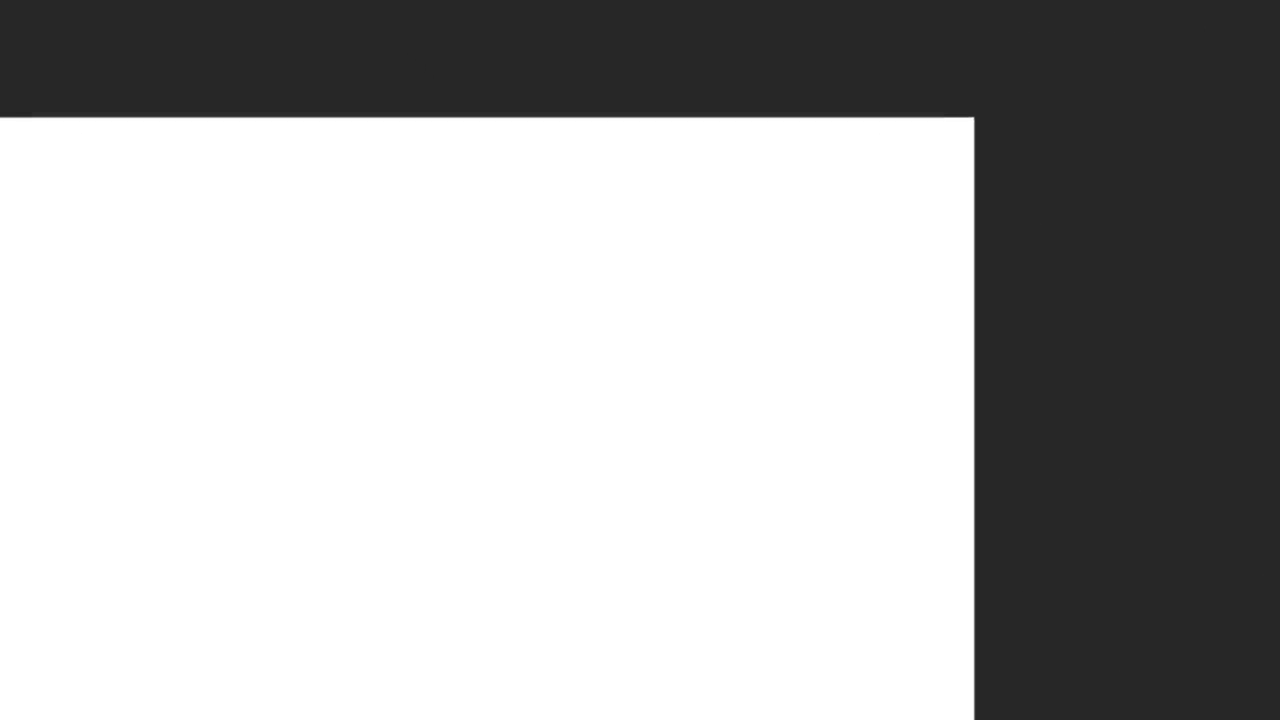
double_click(344, 61)
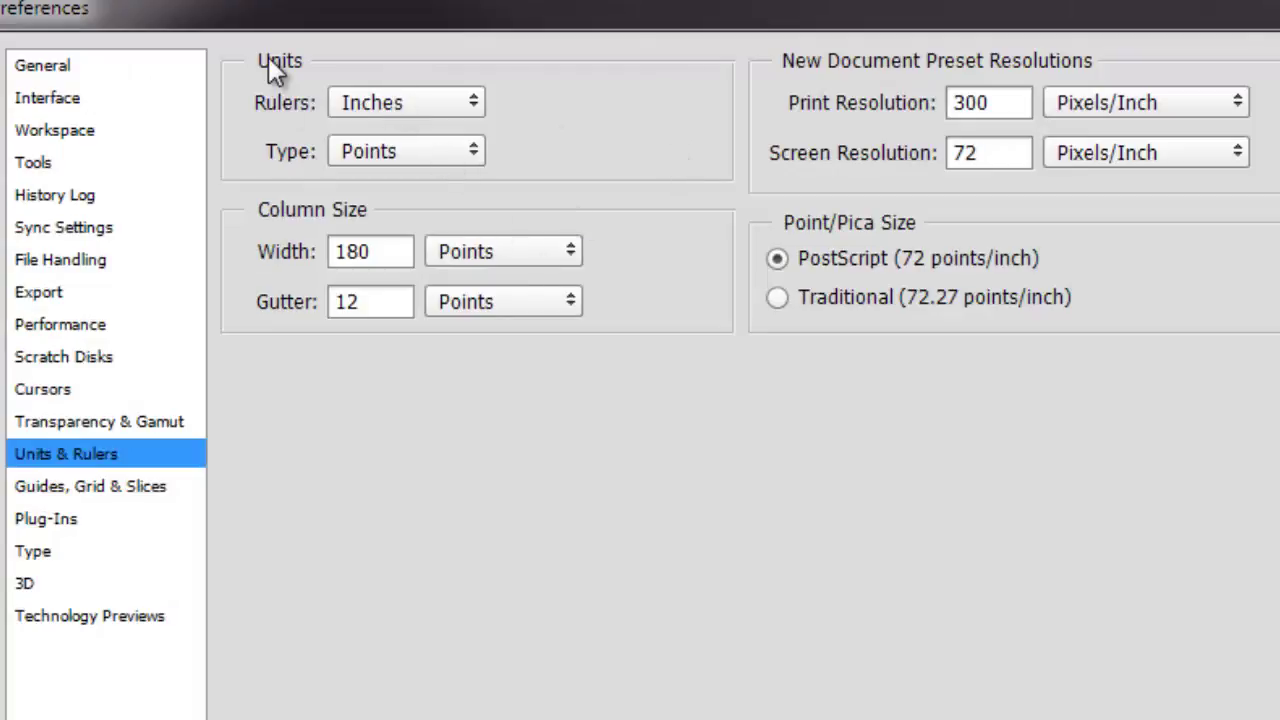
left_click(428, 102)
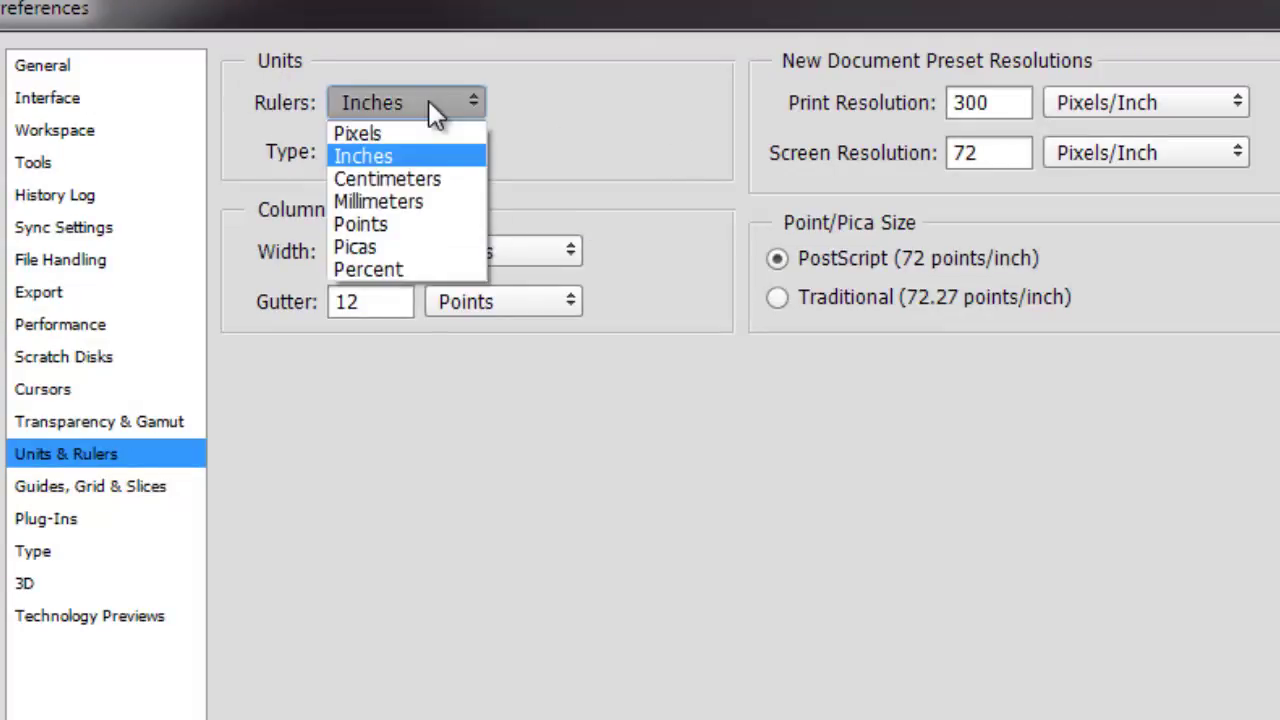
left_click(425, 135)
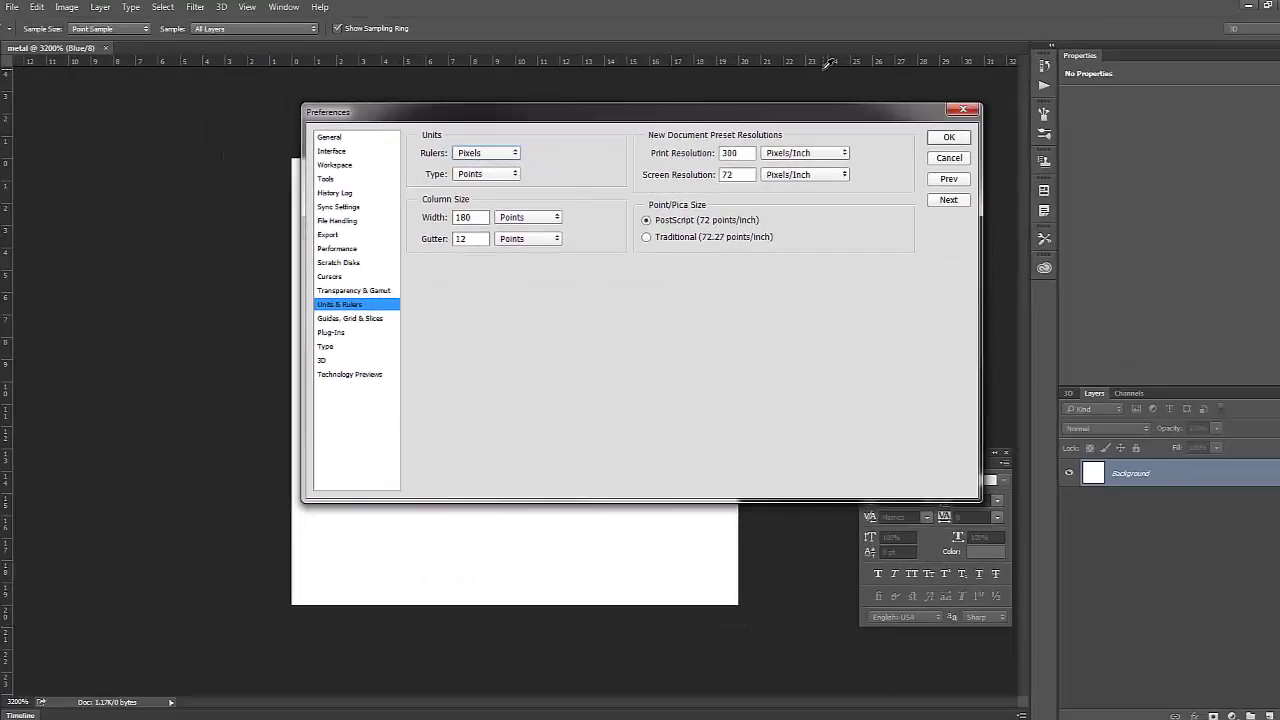
left_click(949, 137)
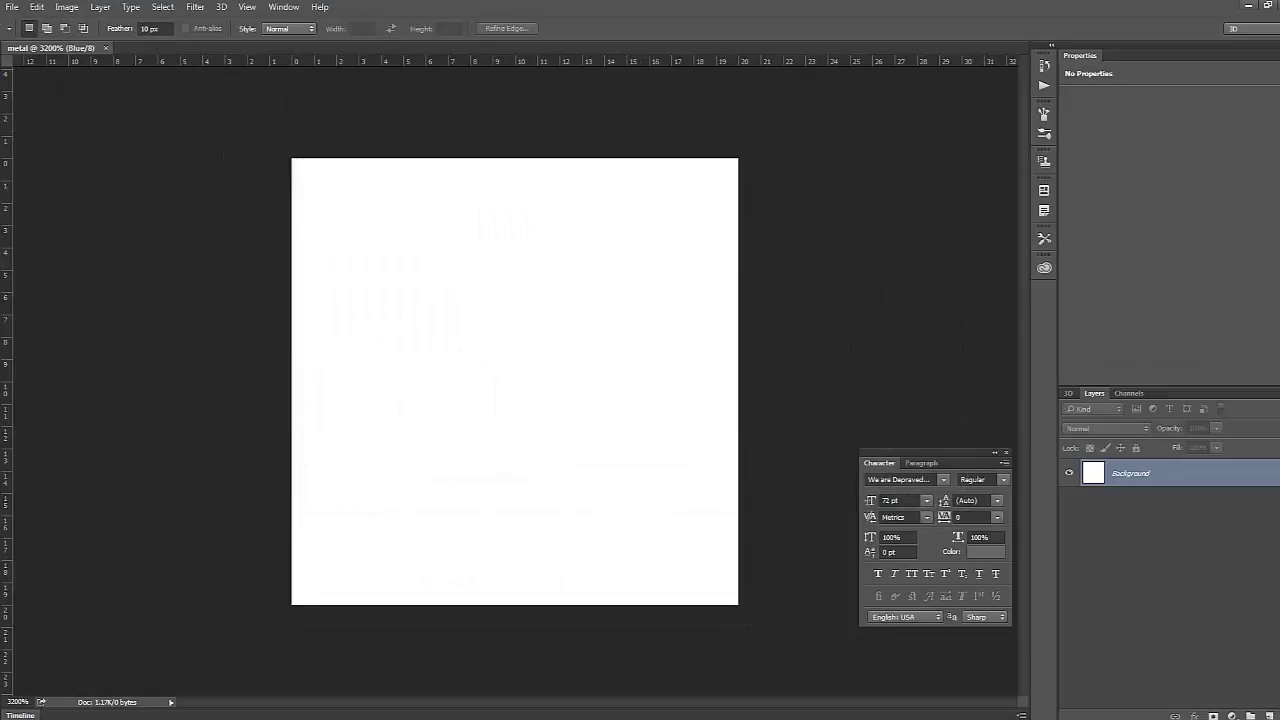
Step: Return to the composite RGB channel and save the document as metal.psd in Photoshop format
key("ctrl+2")
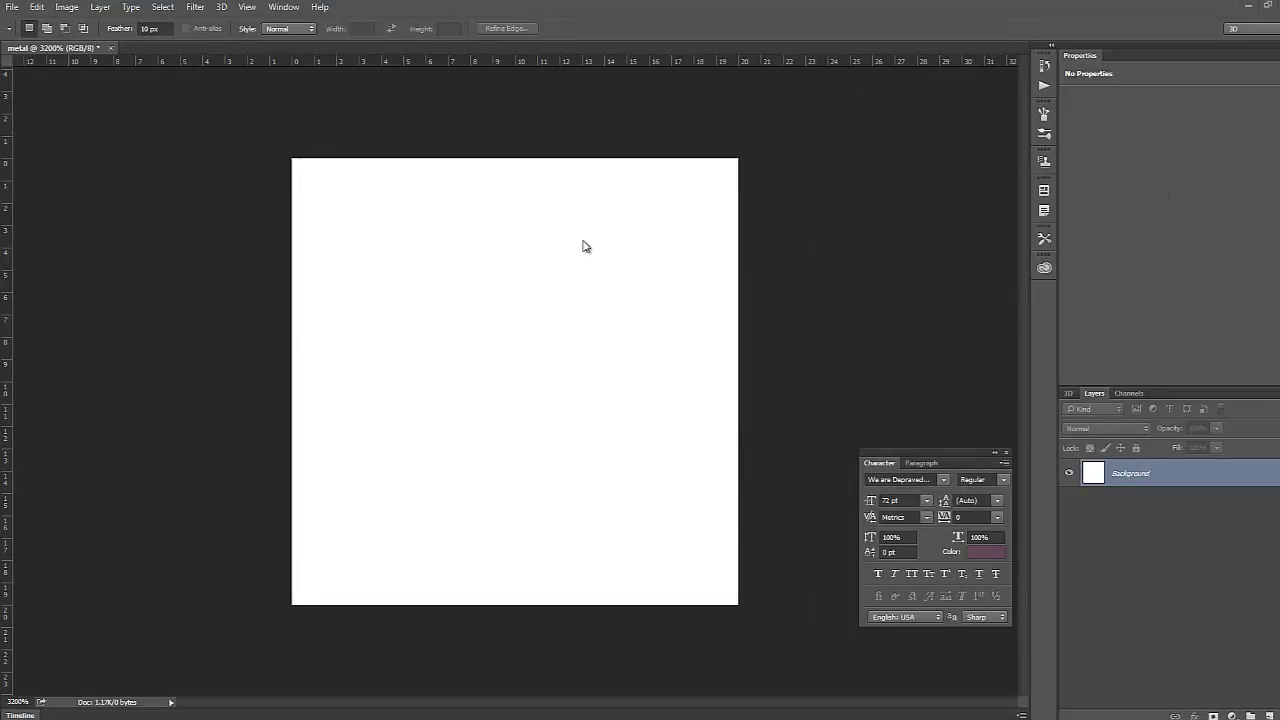
key("ctrl+s")
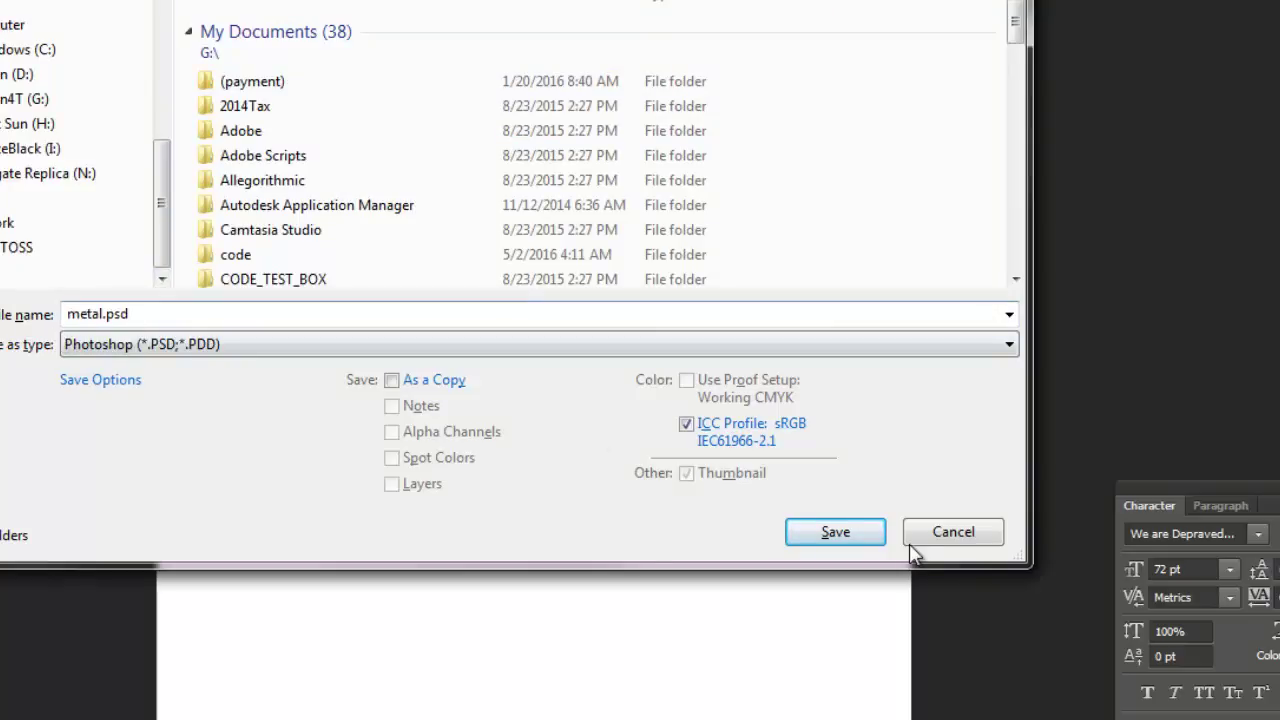
left_click(848, 536)
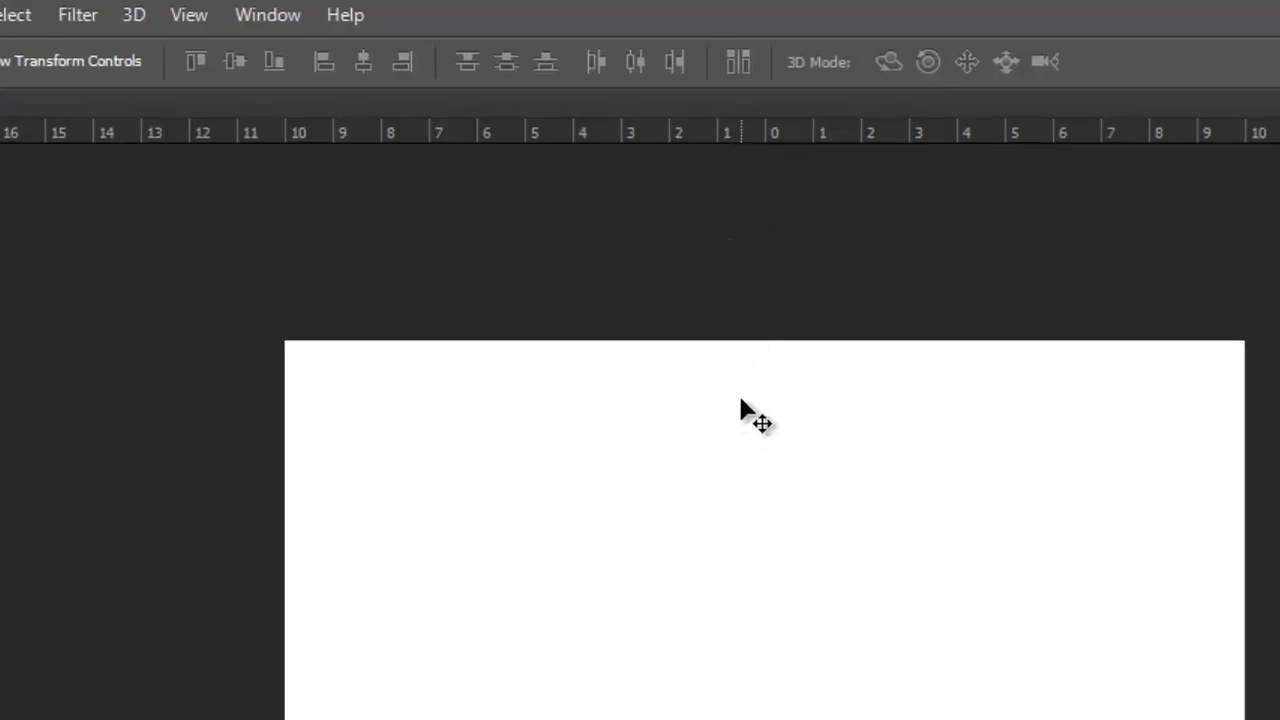
Step: Place a horizontal guide across the middle of the canvas at Y 0 px
left_click_drag(680, 137, 683, 719)
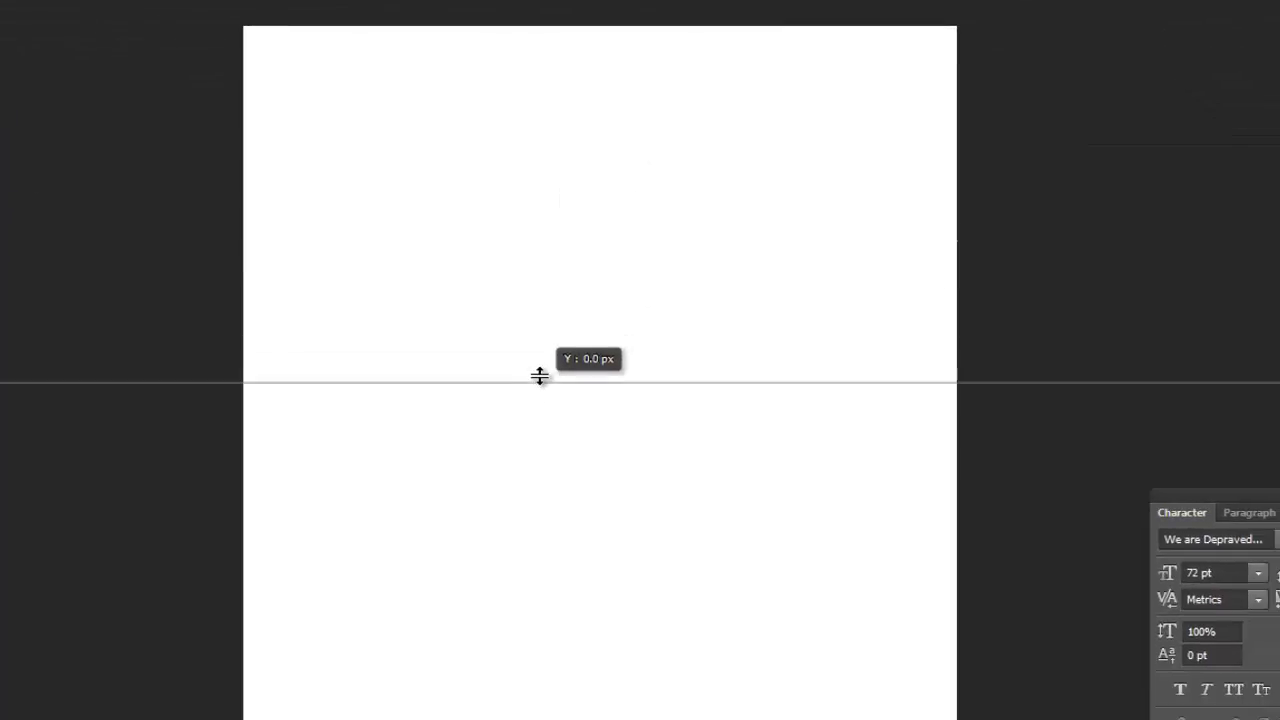
left_click_drag(539, 375, 593, 163)
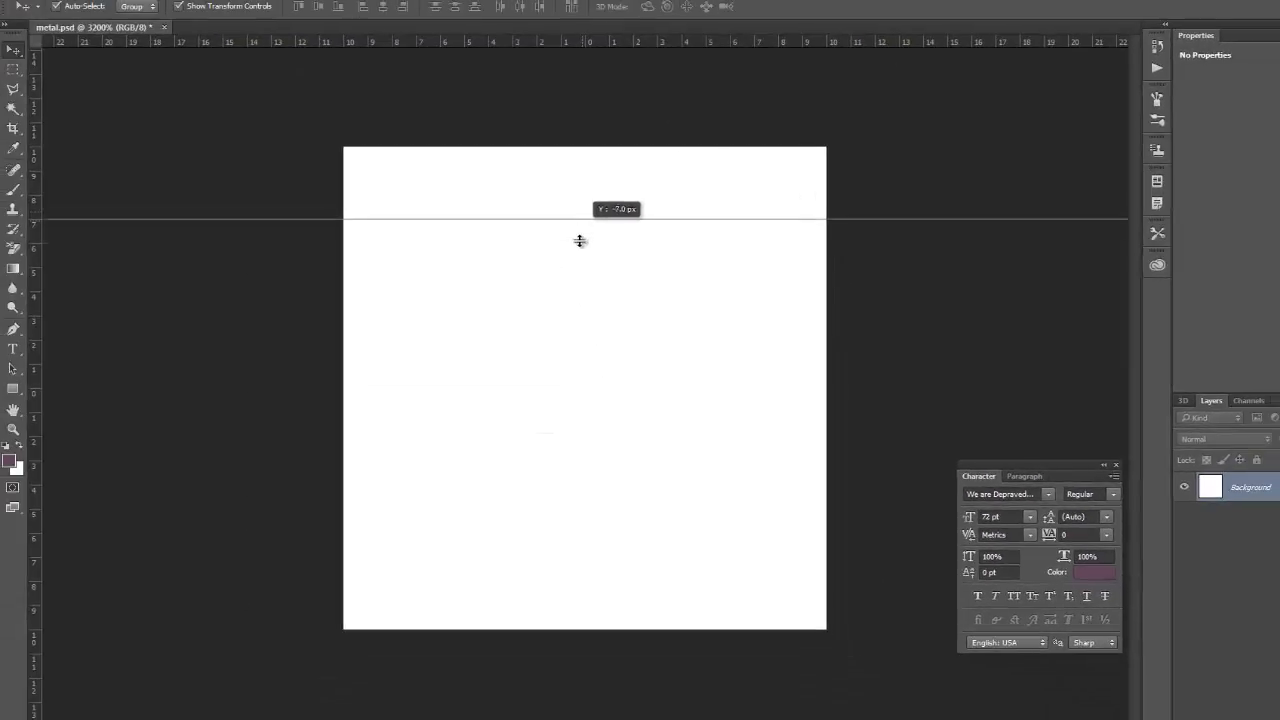
left_click_drag(579, 241, 563, 381)
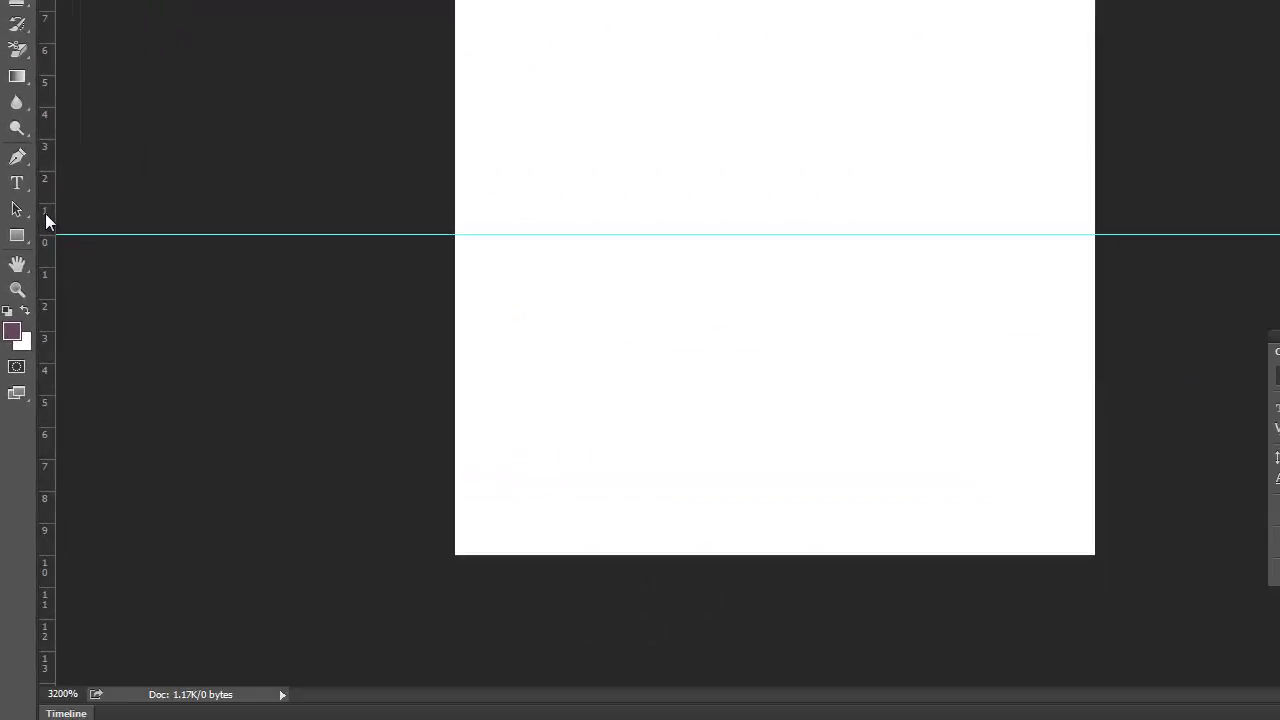
Step: Place a vertical guide through the middle of the canvas at the ruler's 0 mark
left_click_drag(84, 258, 1276, 227)
left_click_drag(643, 227, 763, 227)
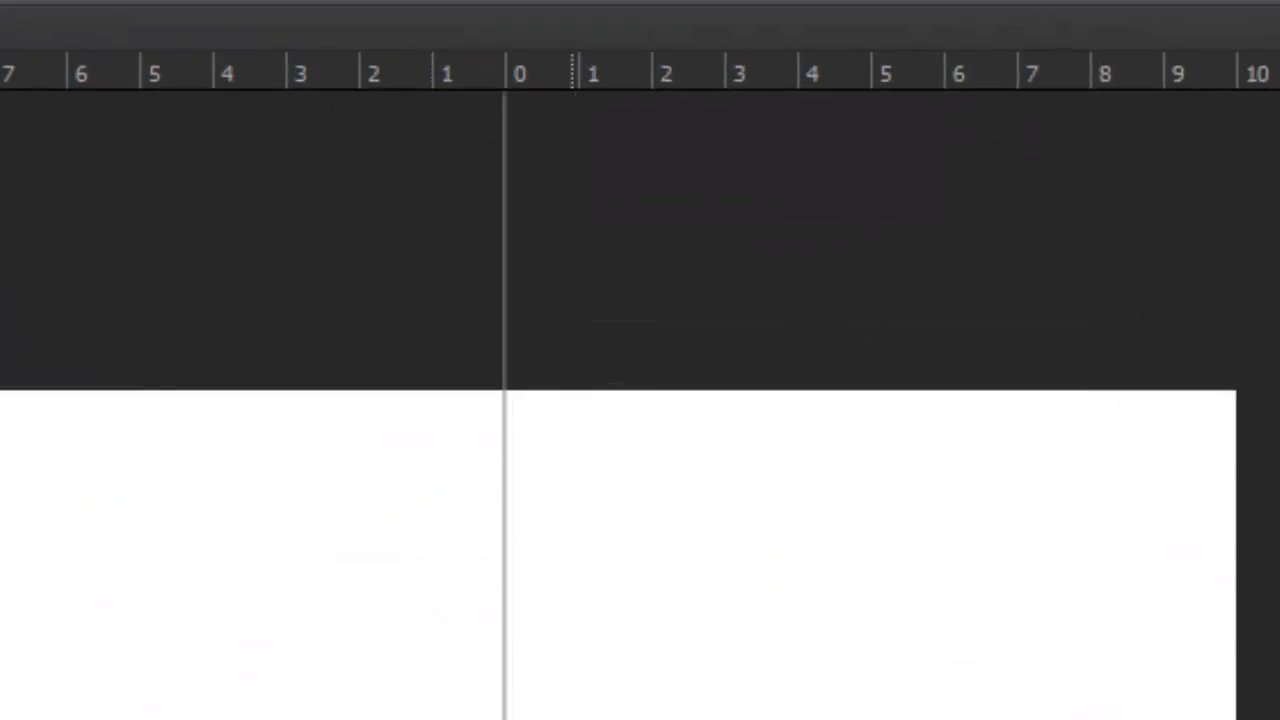
left_click_drag(505, 240, 490, 240)
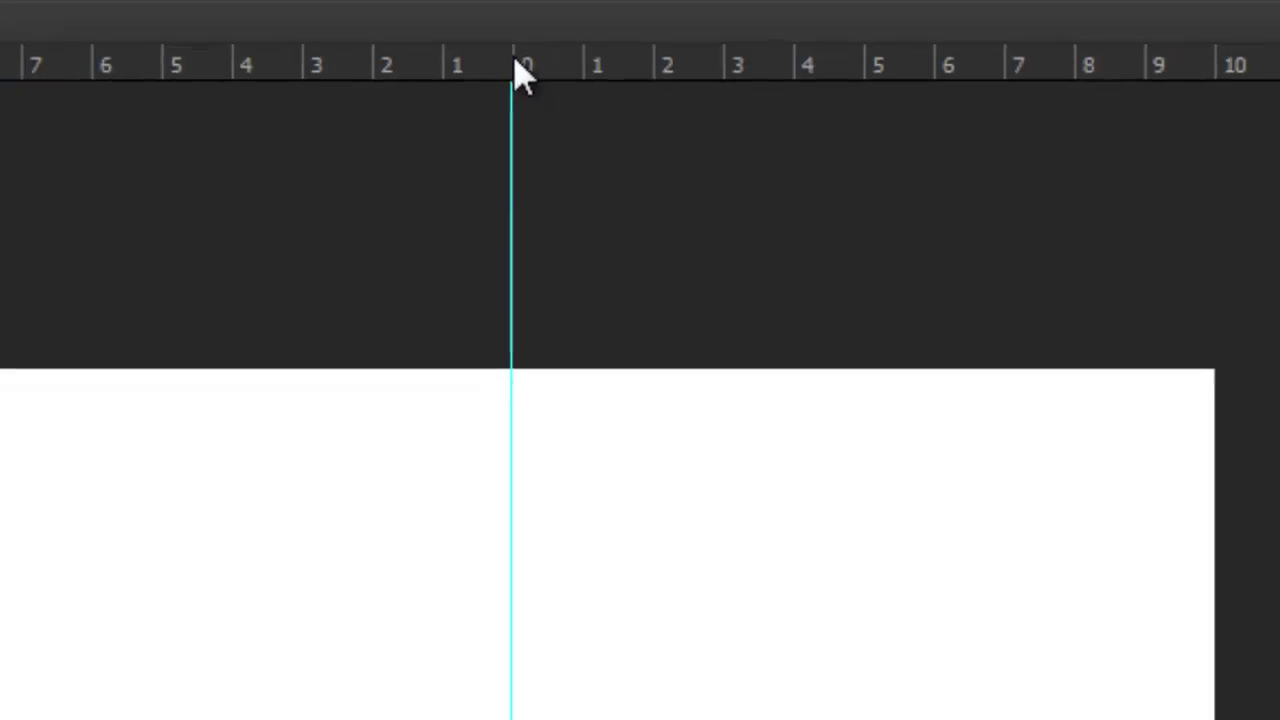
left_click_drag(515, 70, 997, 719)
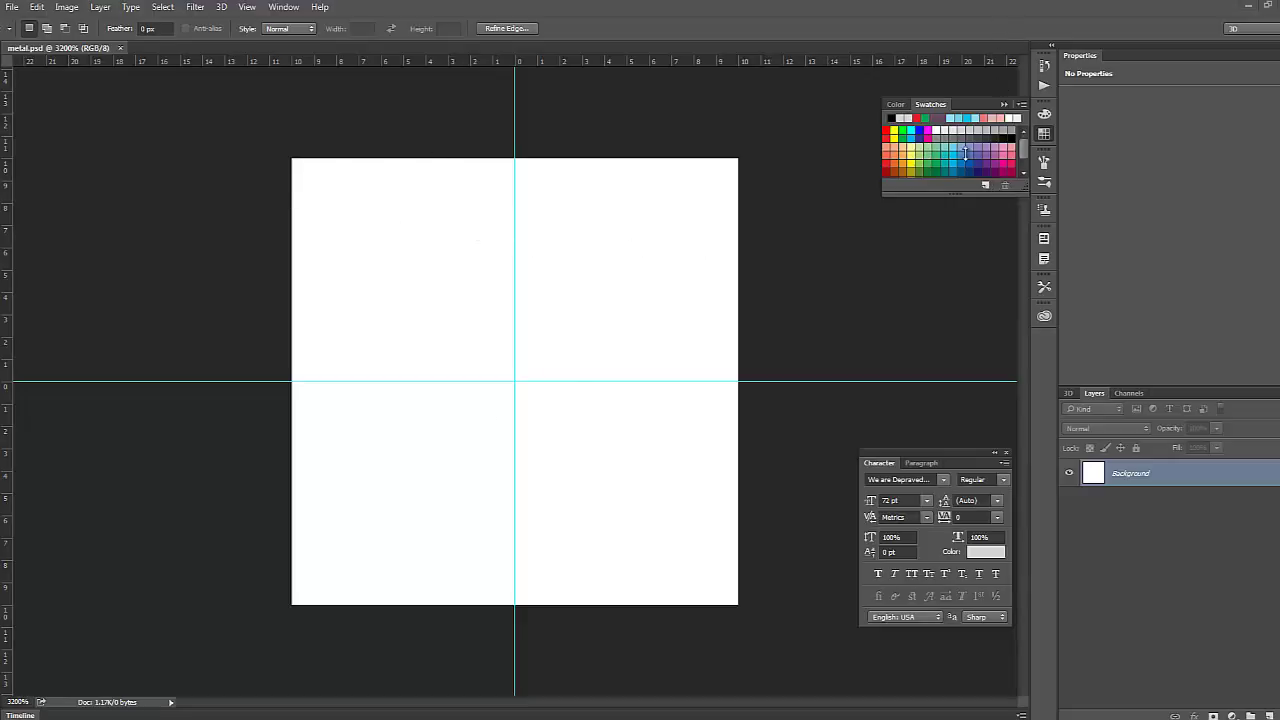
Step: Collapse the Swatches panel
left_click(1046, 134)
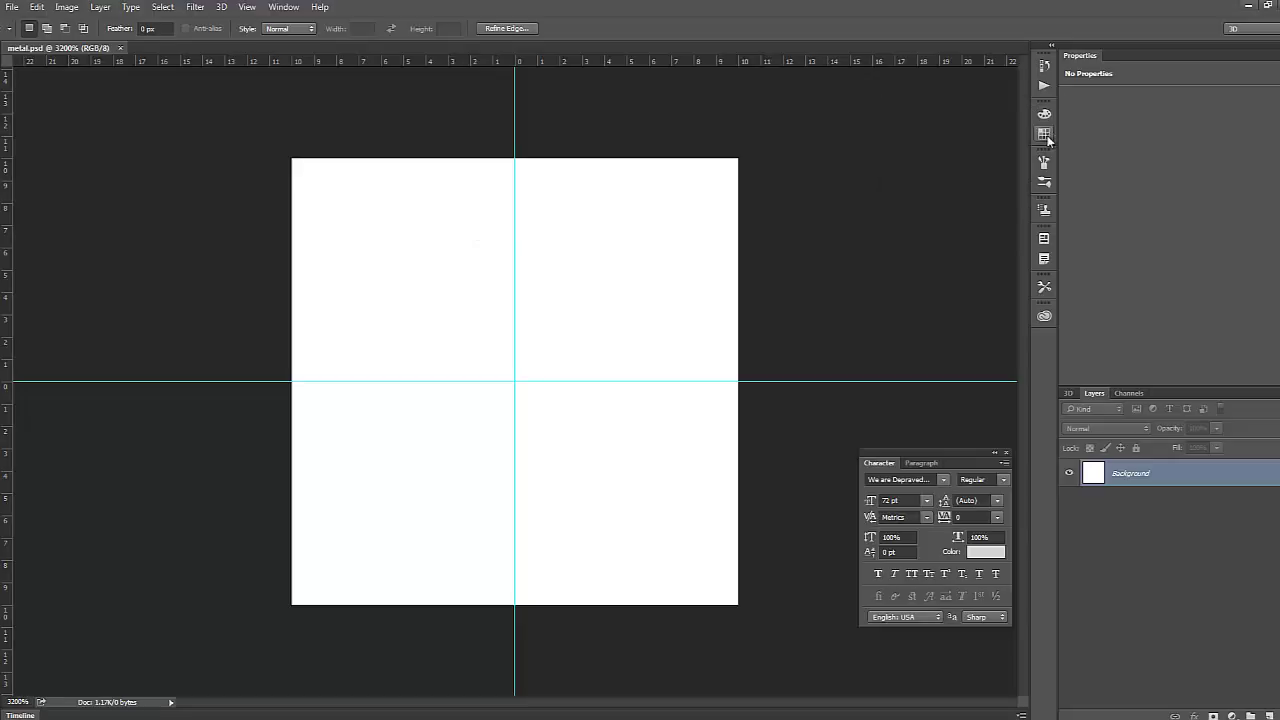
left_click(1046, 134)
left_click(1046, 134)
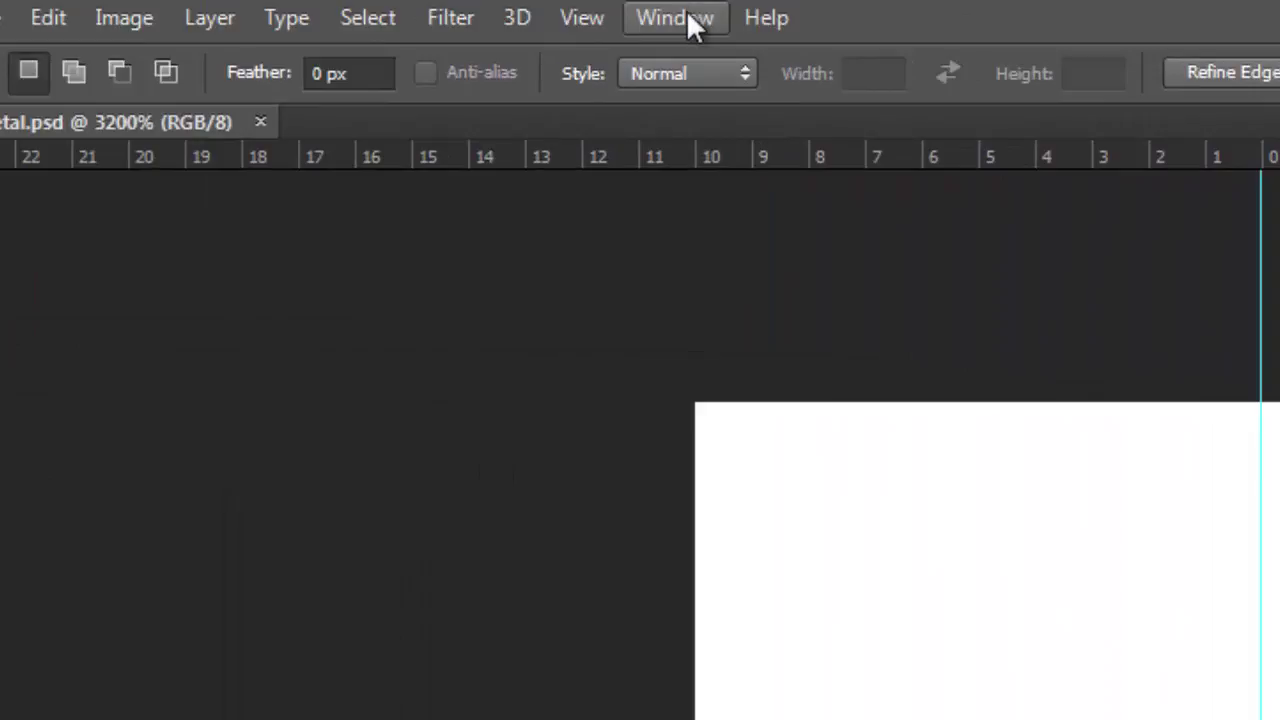
Step: Show the Swatches panel, collapse it, and expand it again
left_click(688, 16)
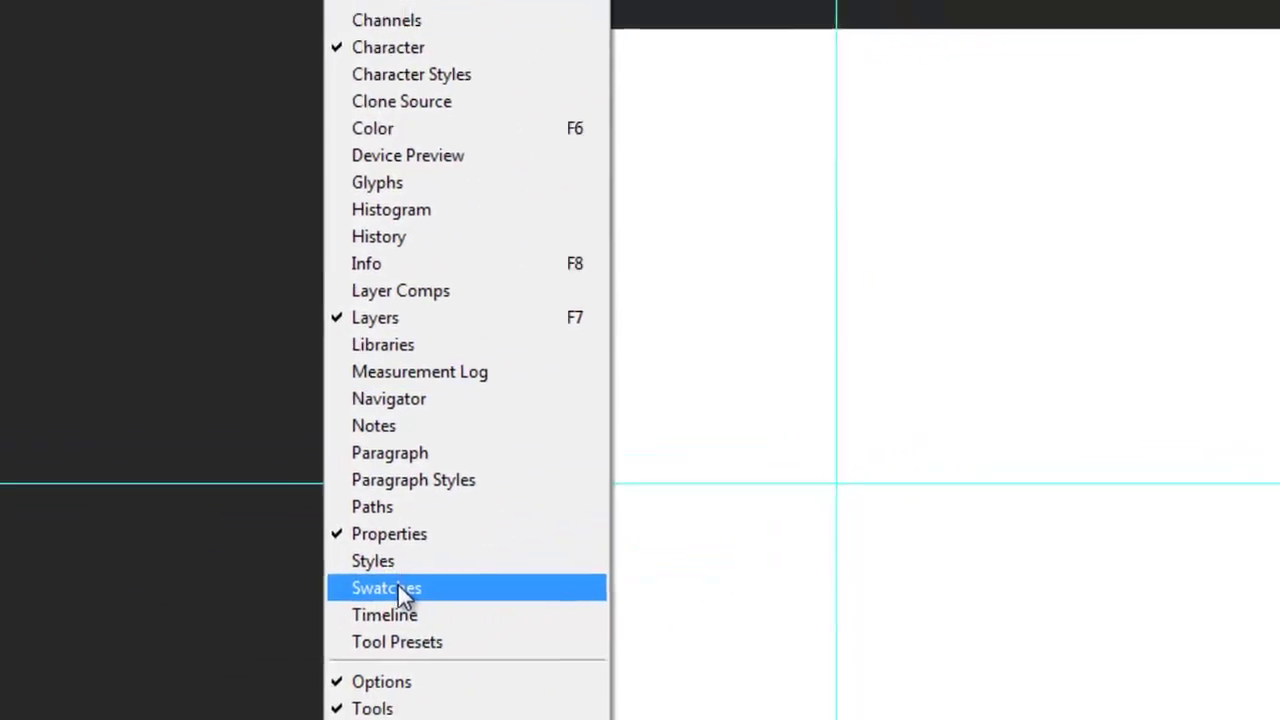
left_click(565, 538)
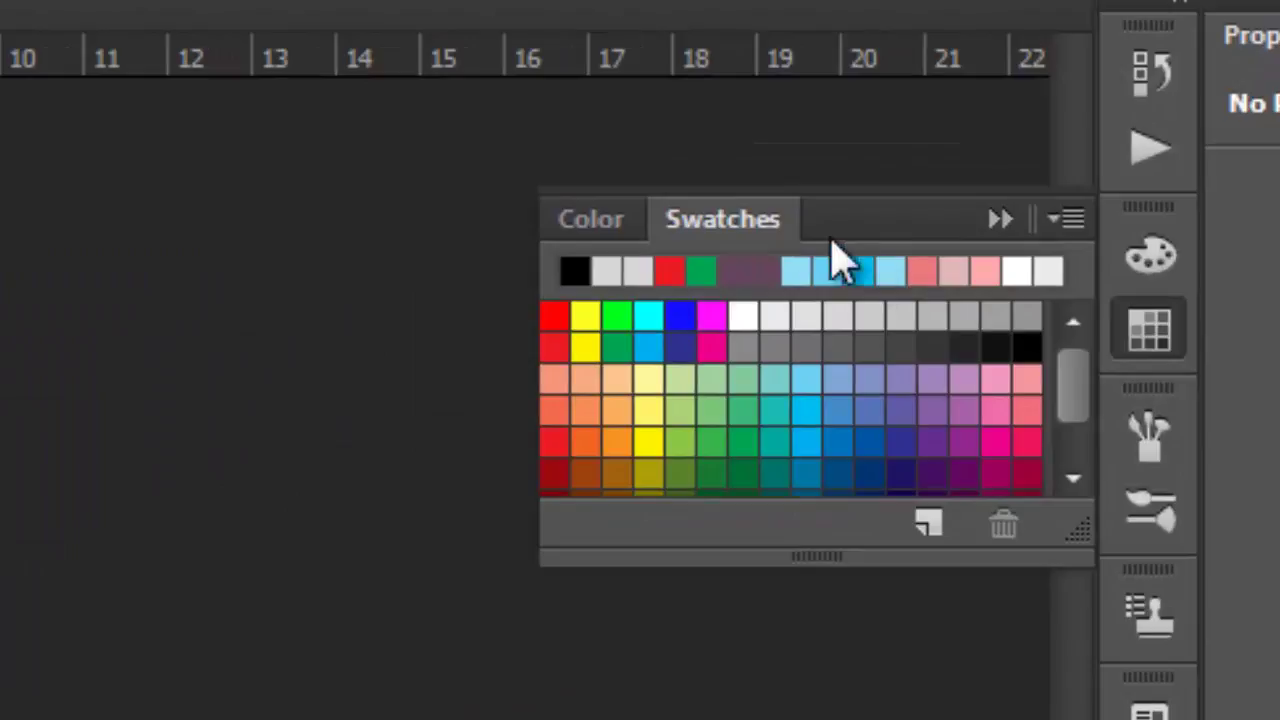
left_click(944, 138)
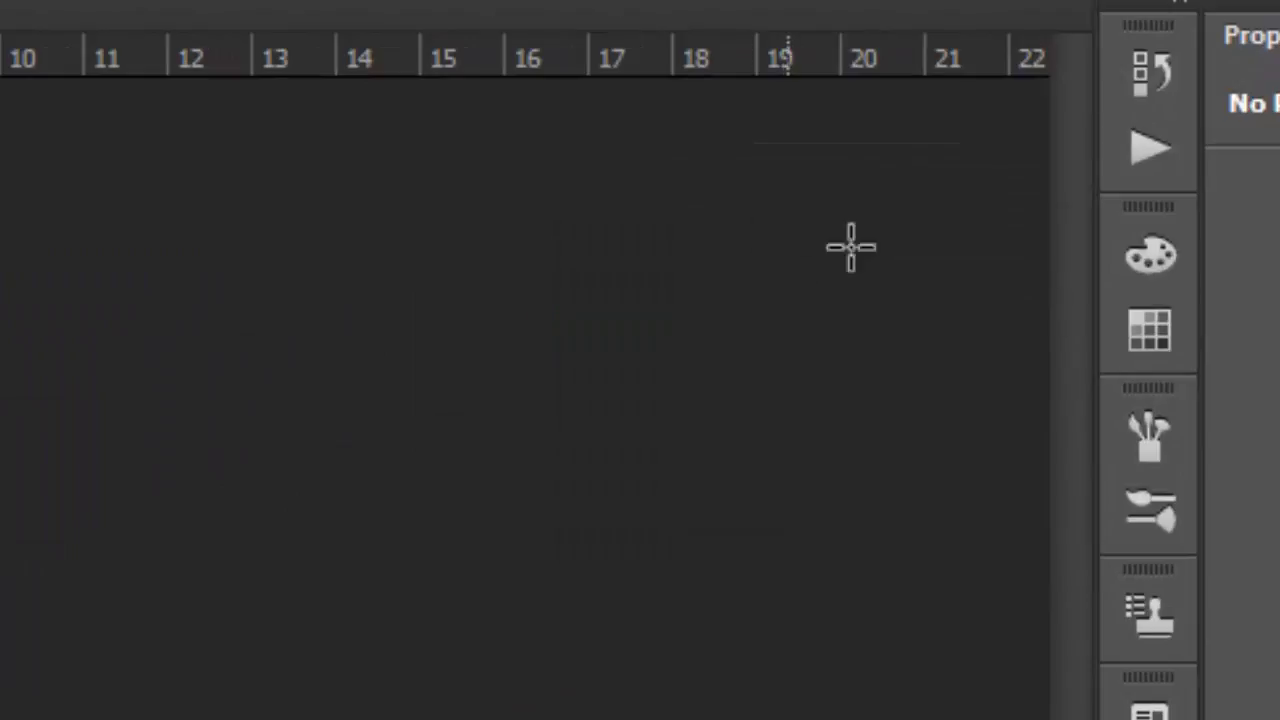
left_click(1160, 333)
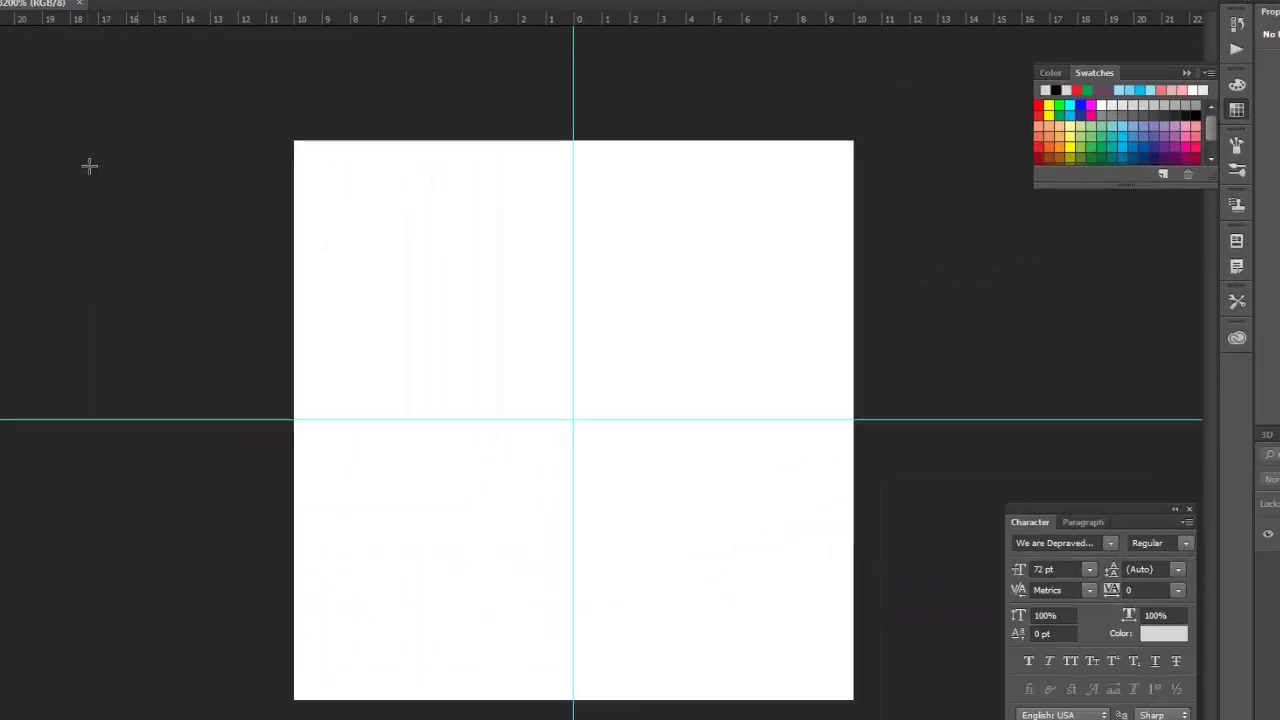
Step: Select the upper-left quadrant of the canvas along the guides with the Rectangular Marquee and fill it with light gray
key("m")
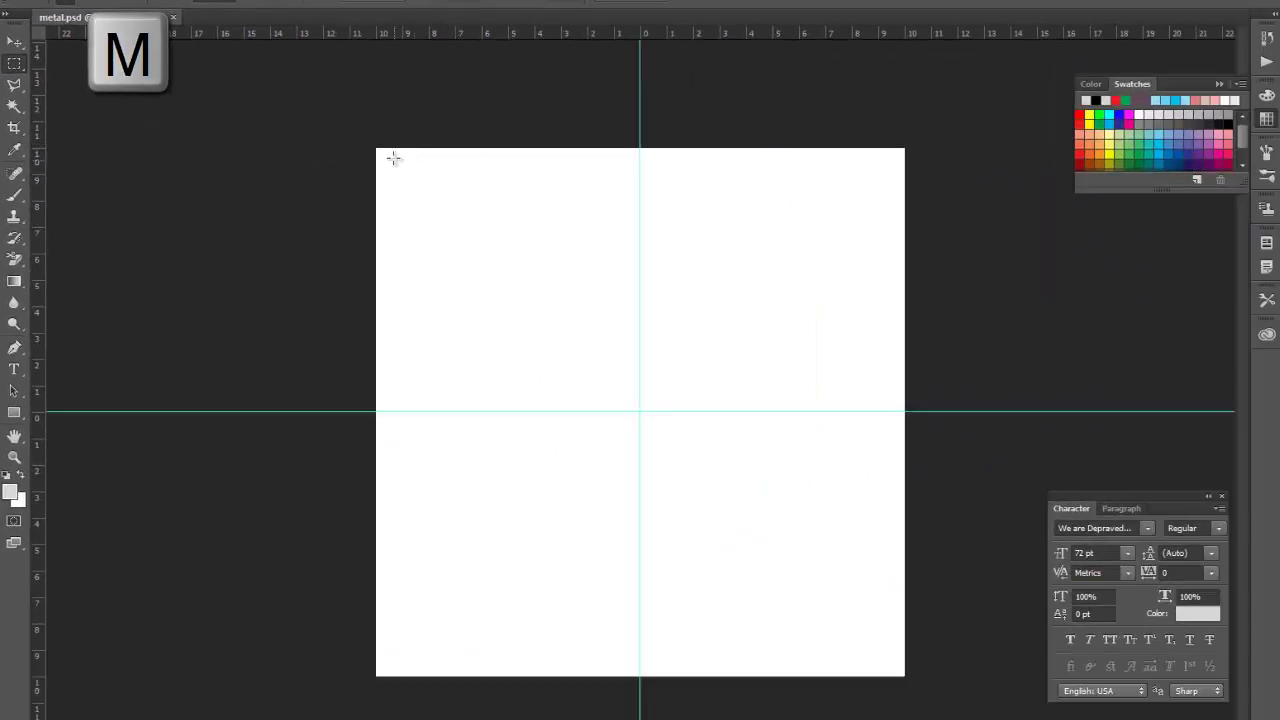
left_click_drag(1107, 437, 1263, 593)
left_click_drag(667, 236, 772, 414)
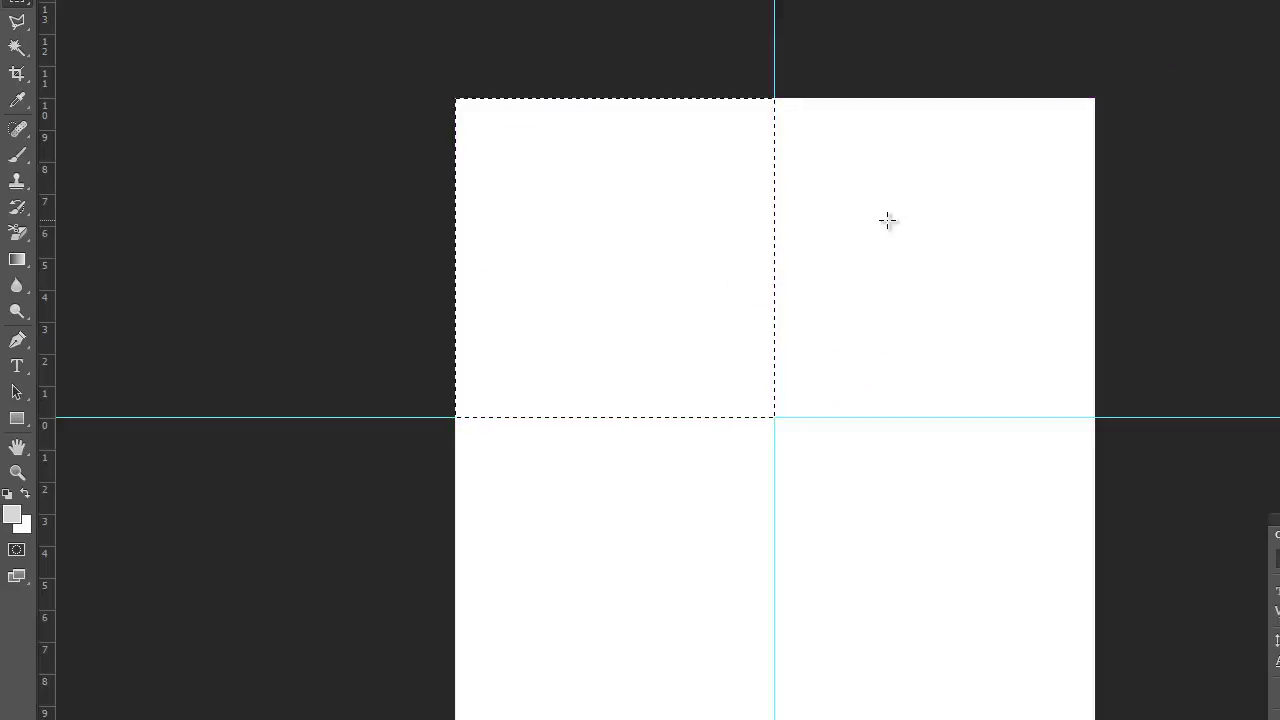
key("ctrl+BackSpace")
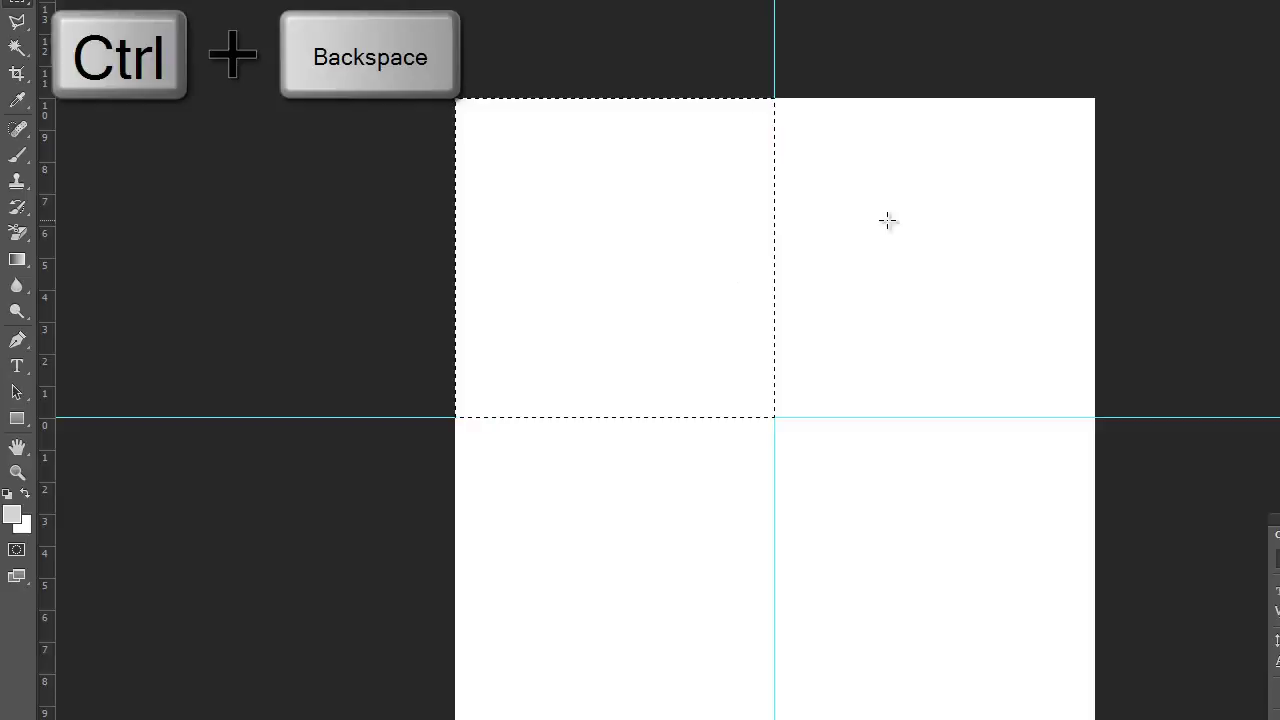
key("ctrl+BackSpace")
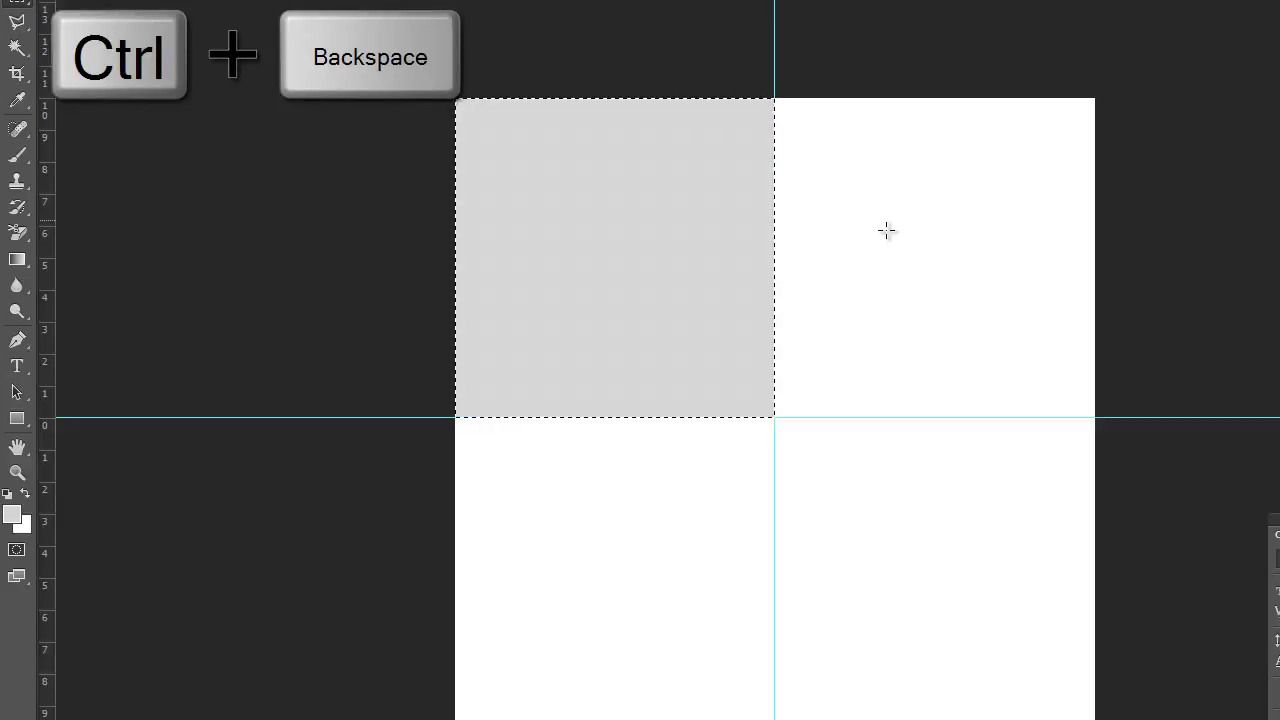
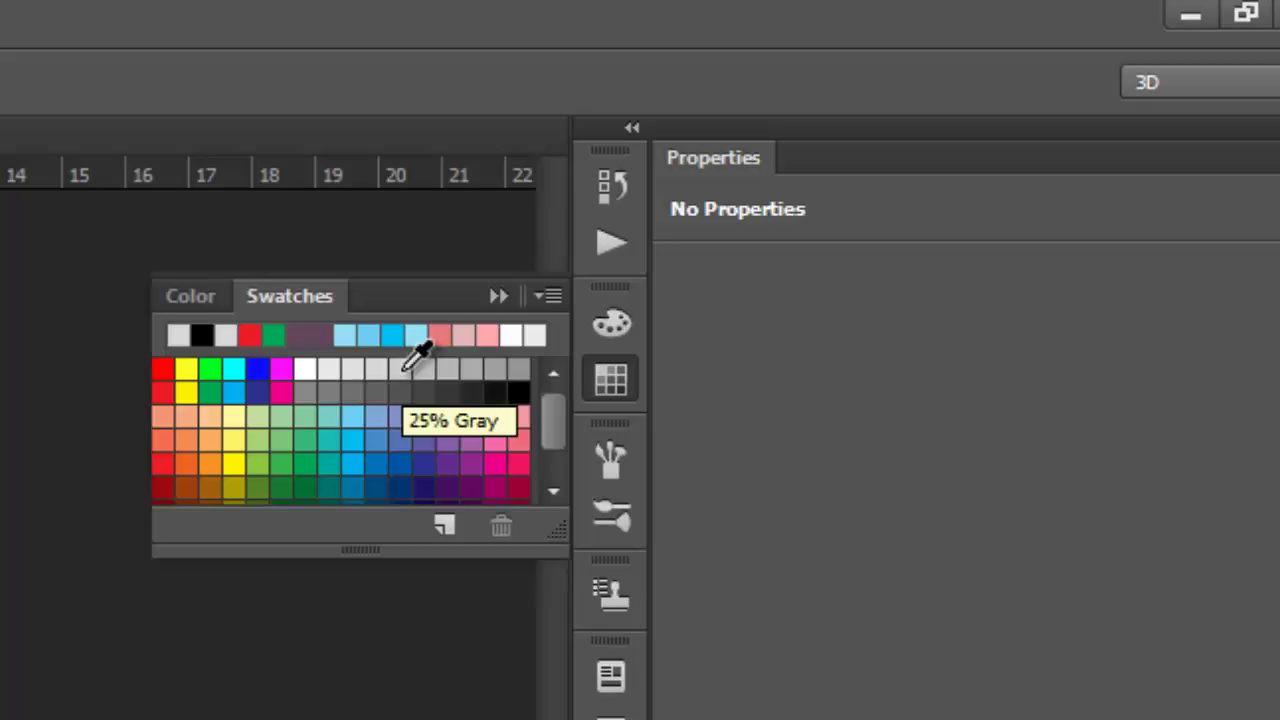
Step: Pick the 40% Gray swatch as the foreground colour and fill the canvas's lower-left quadrant with it
left_click(455, 367)
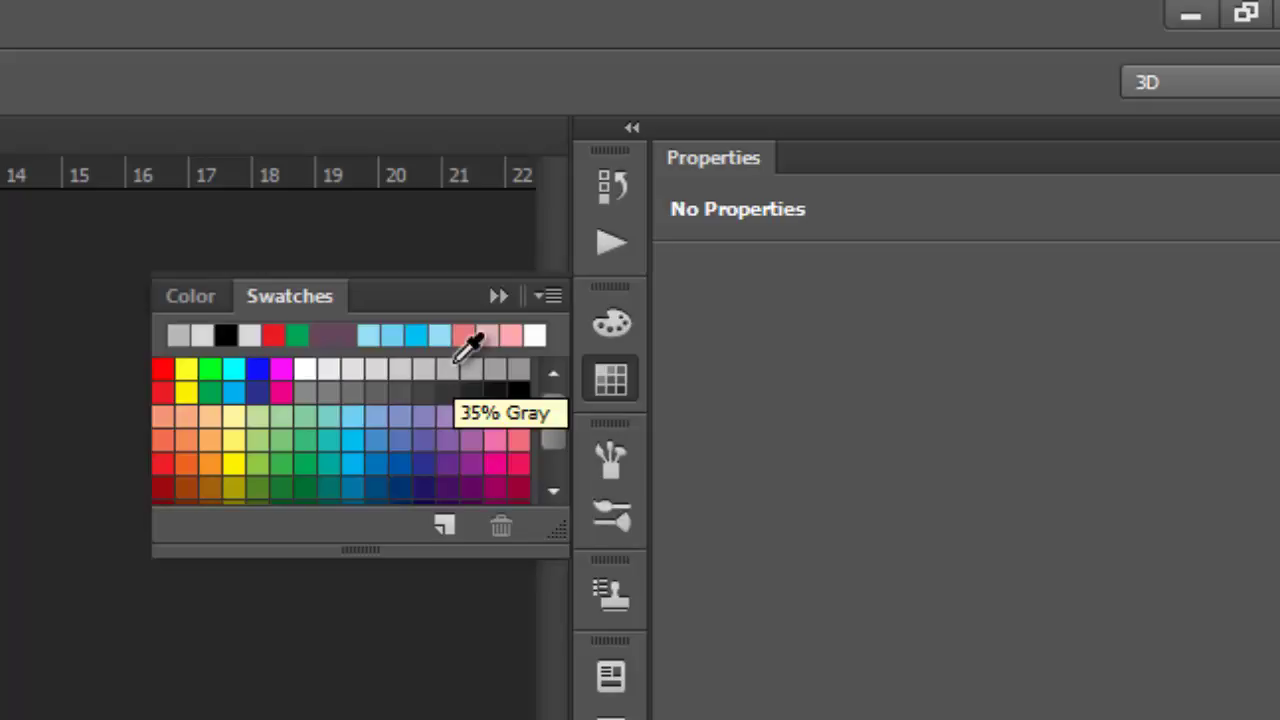
left_click(474, 369)
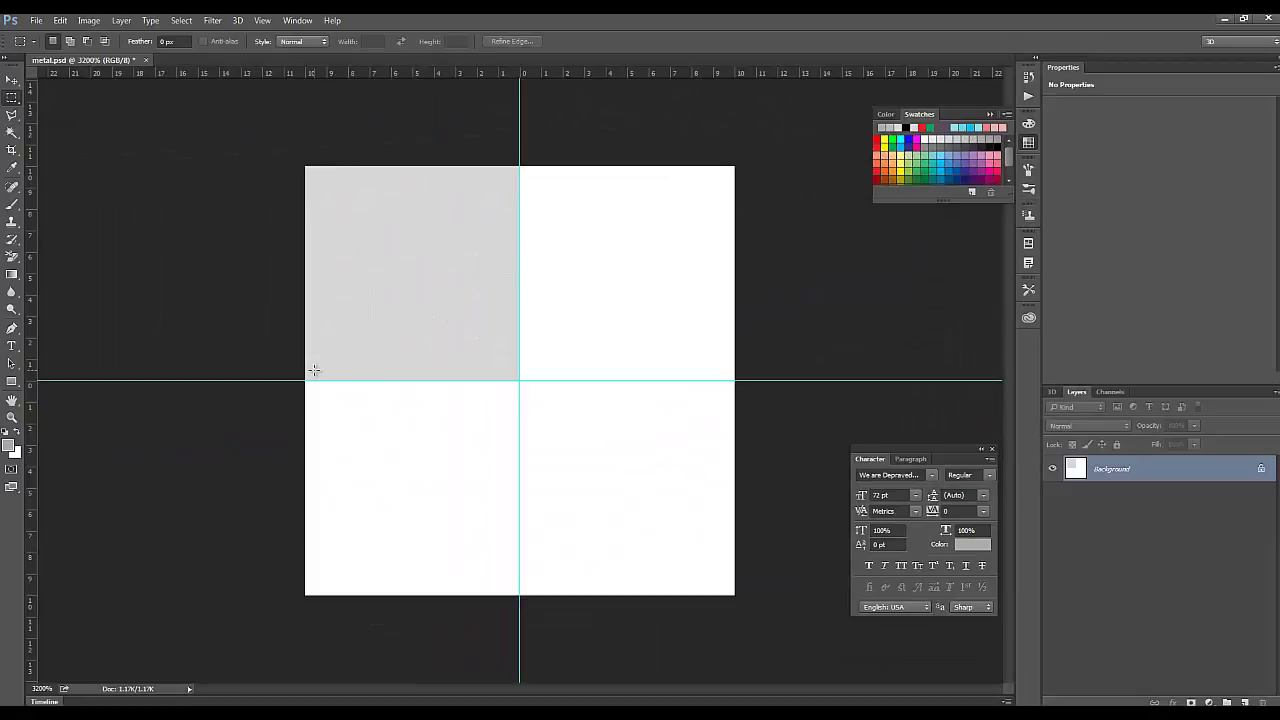
left_click_drag(306, 380, 509, 597)
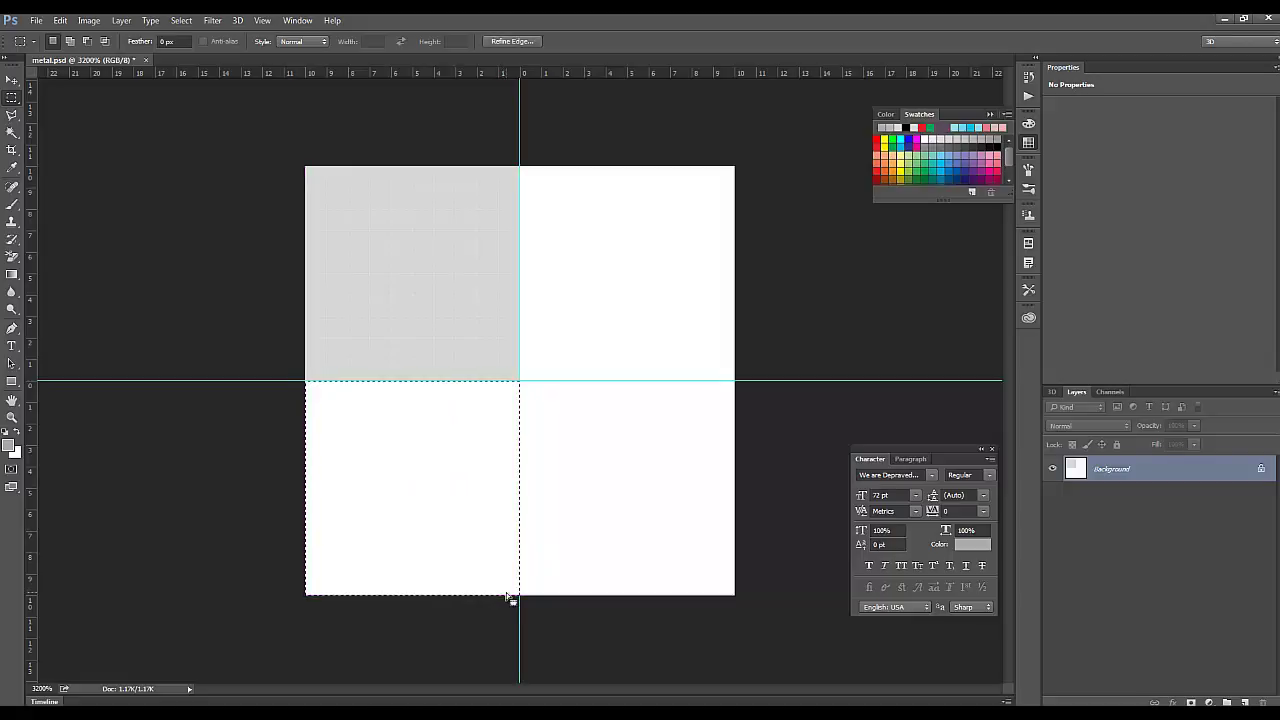
key("alt+BackSpace")
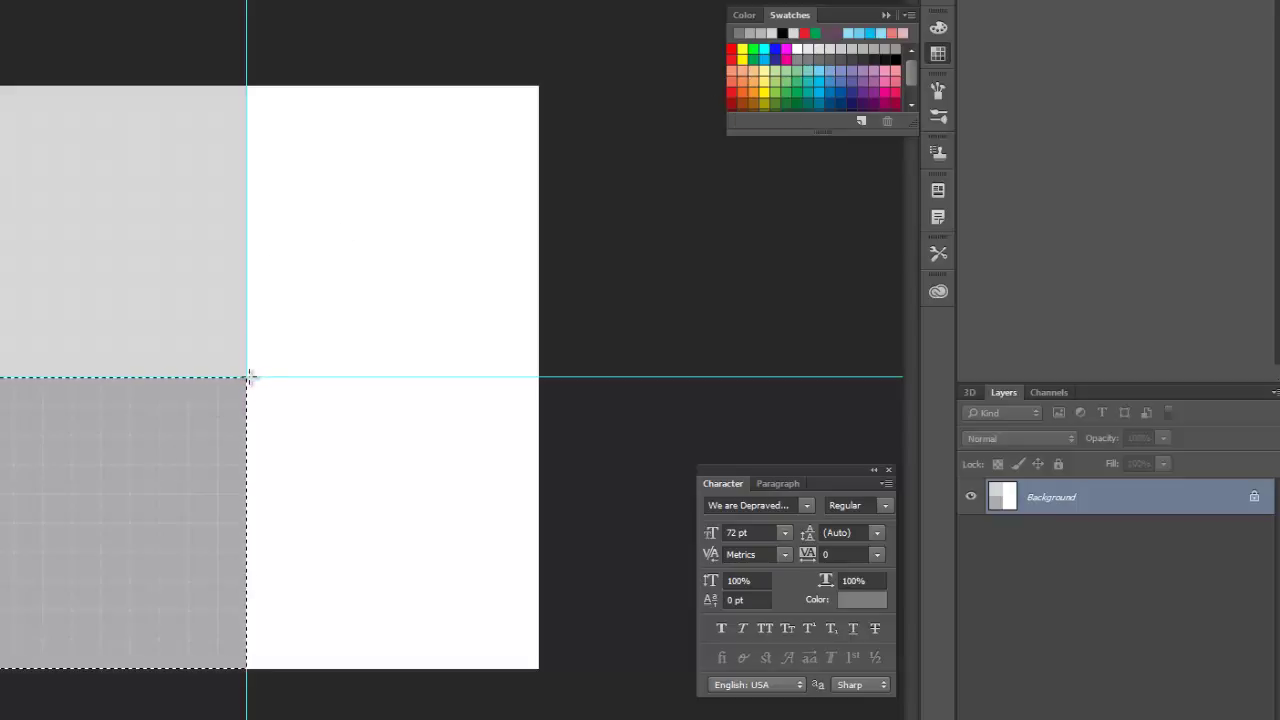
Step: Fill the canvas's lower-right quadrant with medium gray and its upper-right quadrant with dark gray
left_click_drag(249, 377, 521, 668)
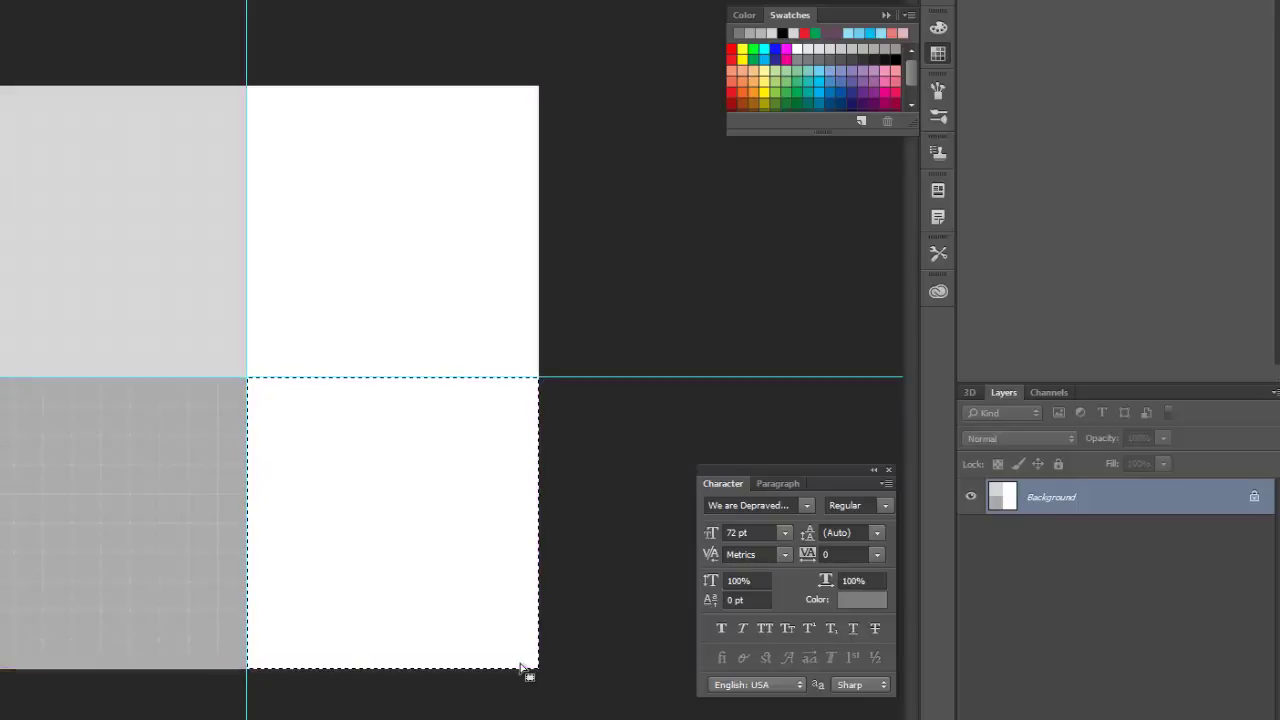
key("alt+BackSpace")
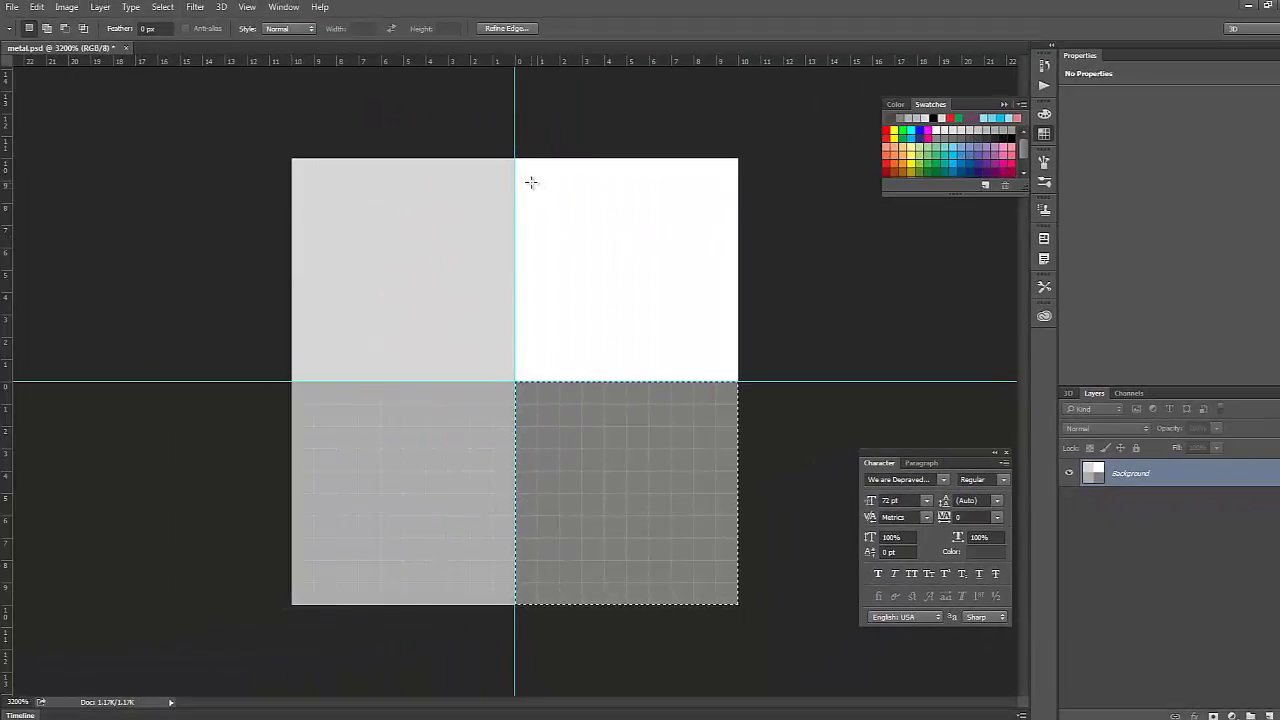
left_click_drag(517, 160, 734, 380)
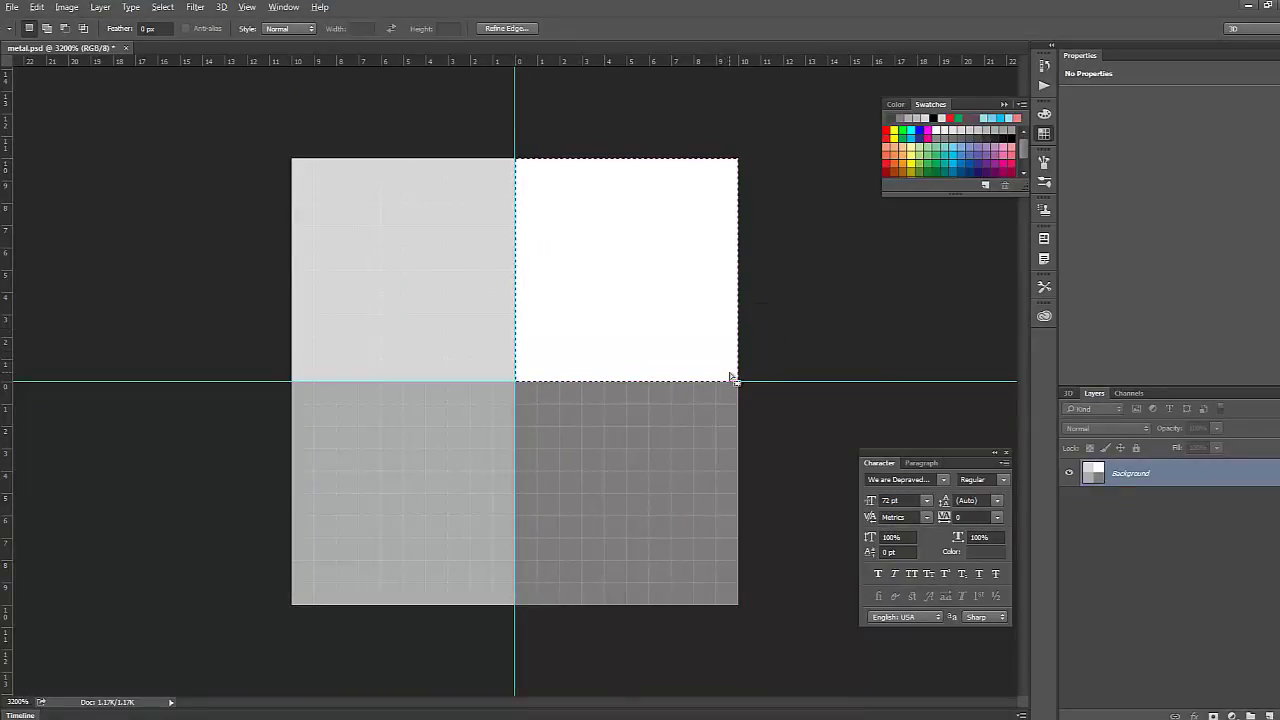
key("alt+BackSpace")
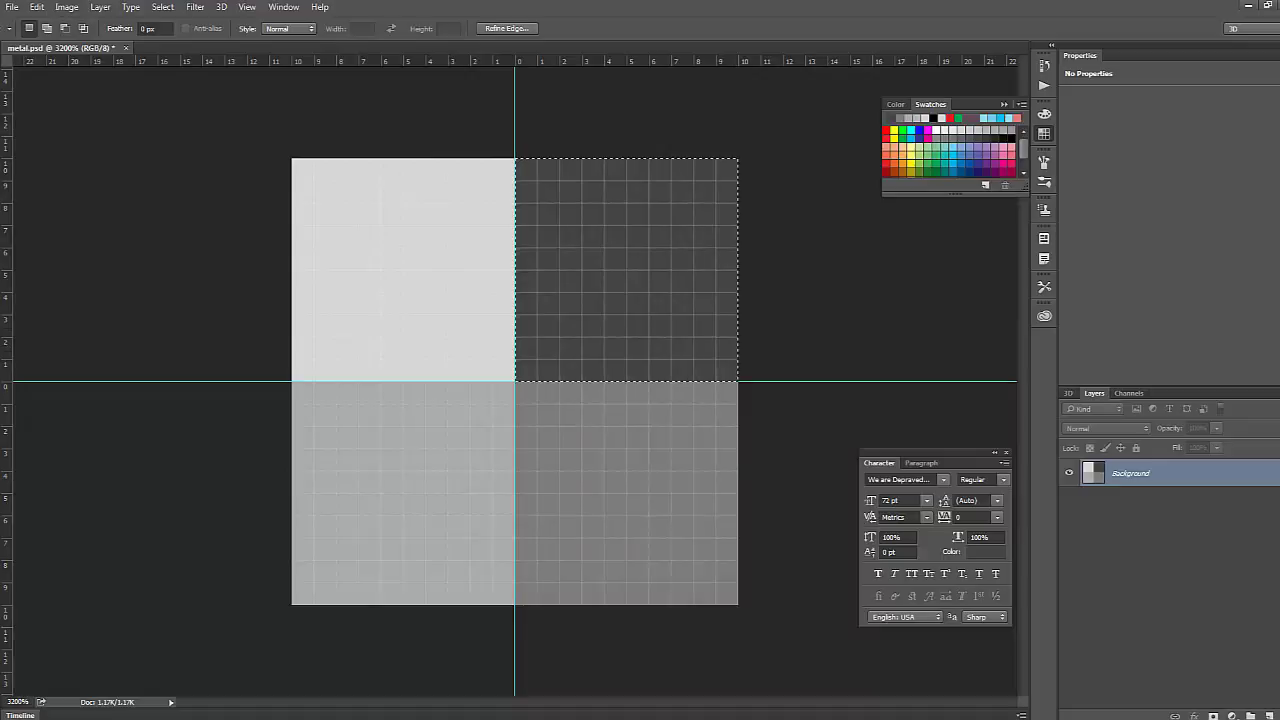
key("ctrl+d")
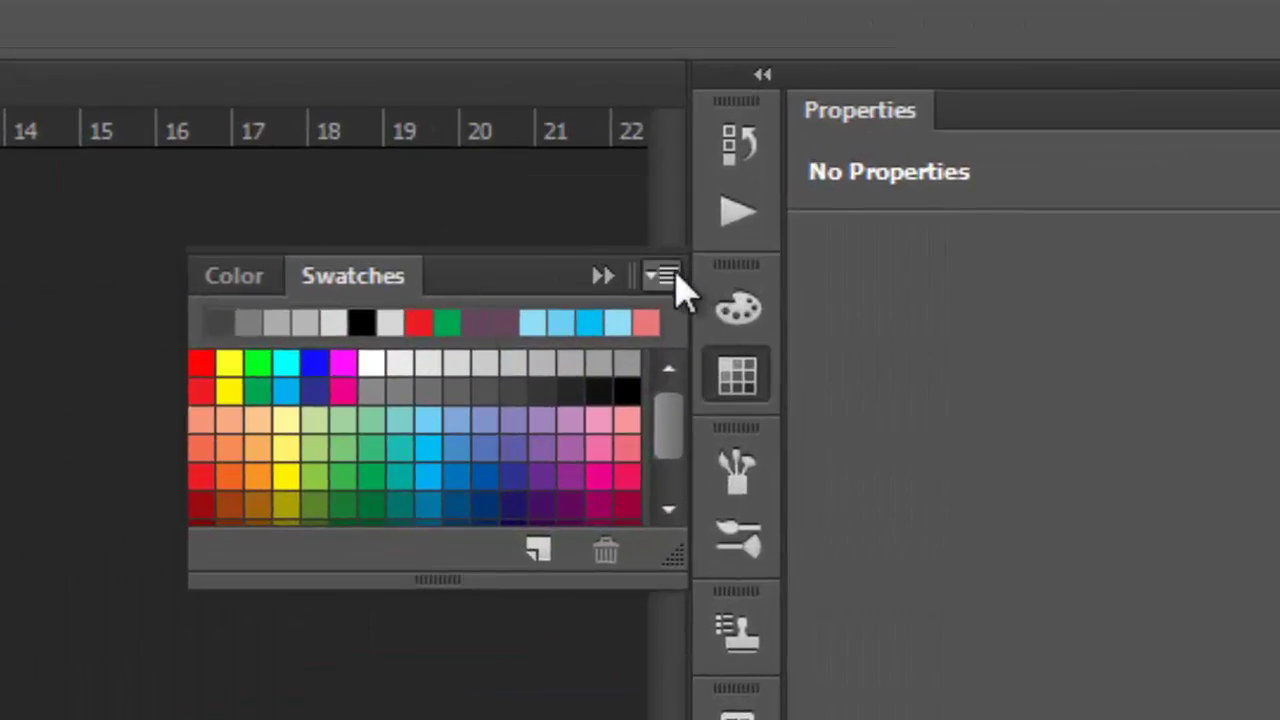
Step: Display the swatches as a Large List in a taller panel and look through the named gray swatches
left_click(672, 280)
left_click(774, 291)
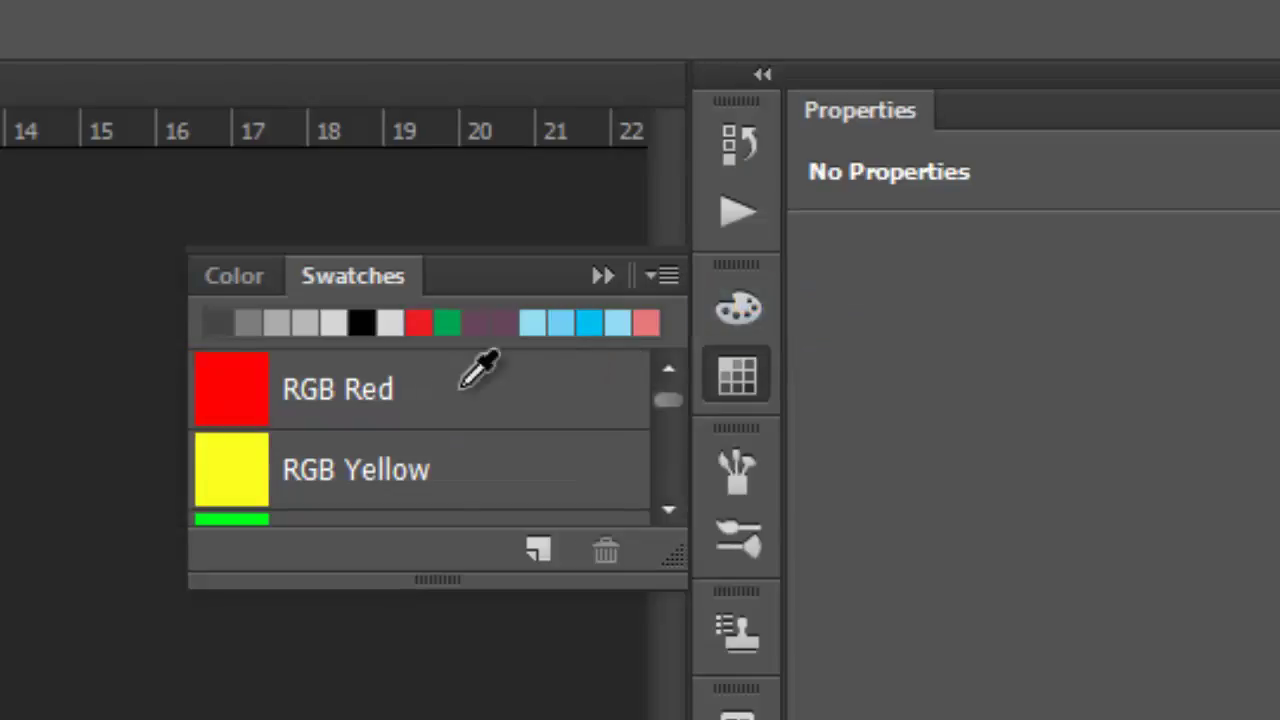
left_click_drag(513, 588, 513, 719)
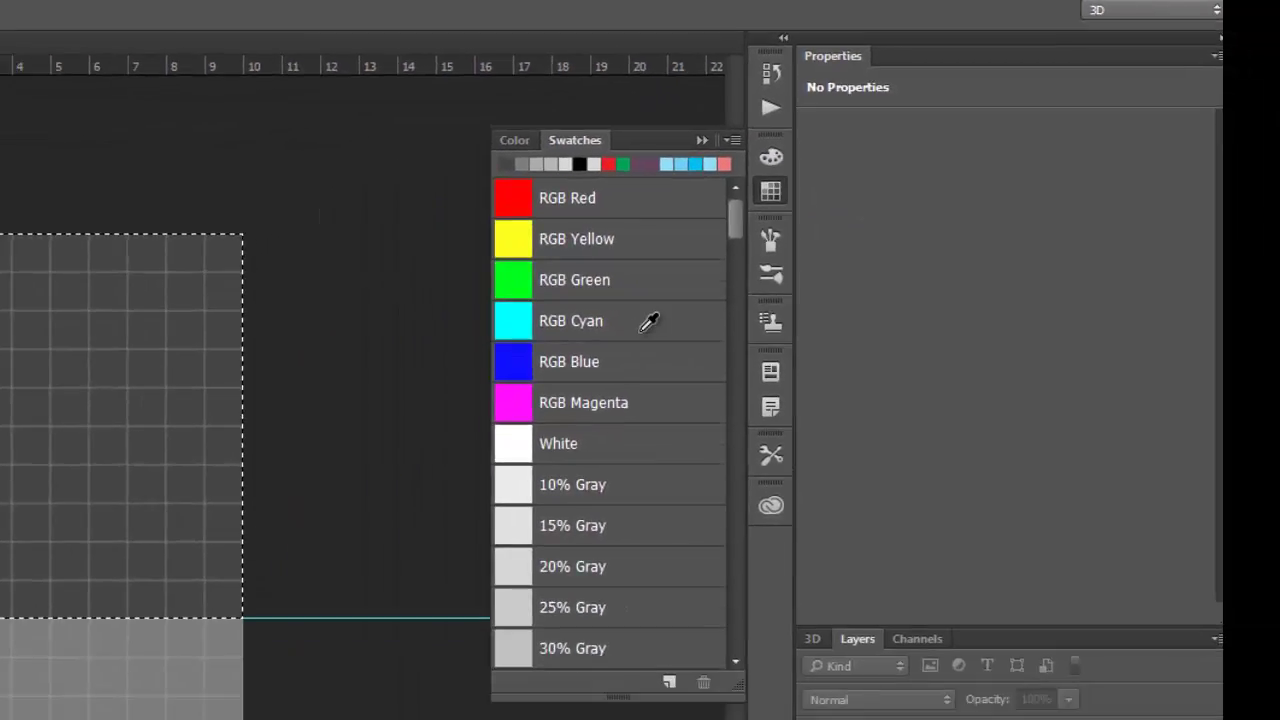
scroll(595, 427, "down", 2)
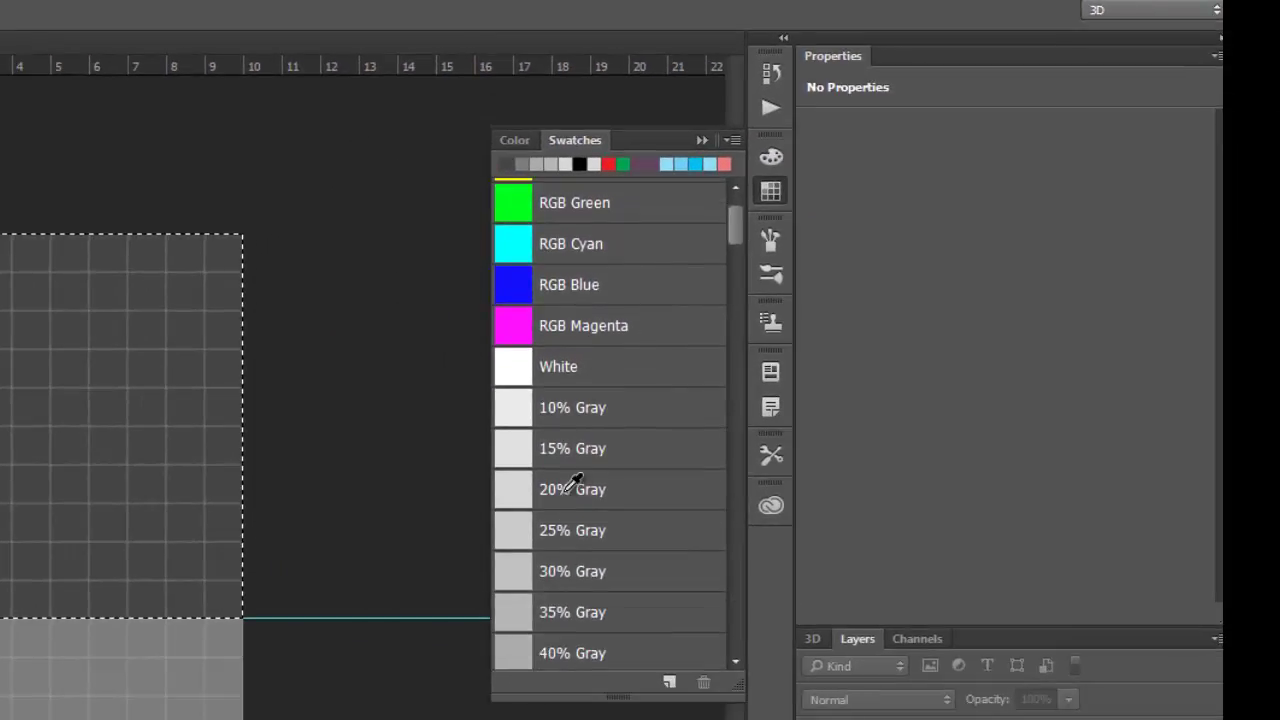
scroll(545, 525, "down", 5)
scroll(588, 500, "down", 1)
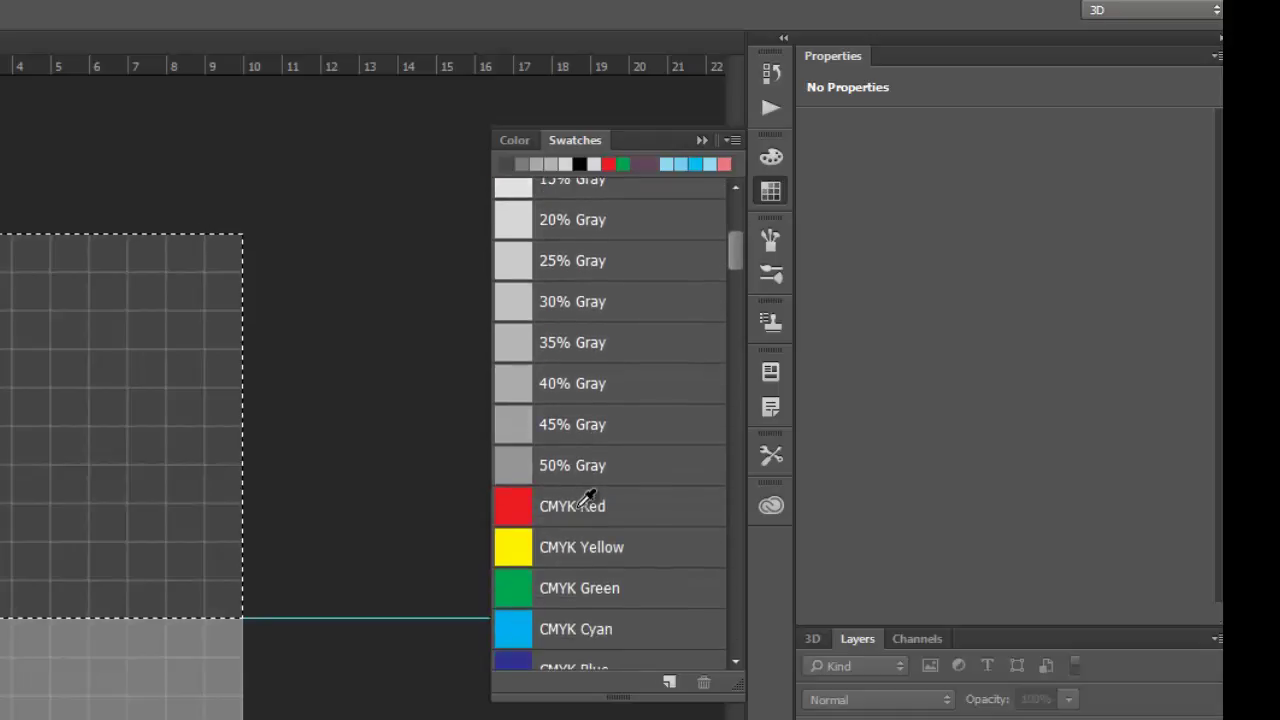
scroll(590, 430, "up", 6)
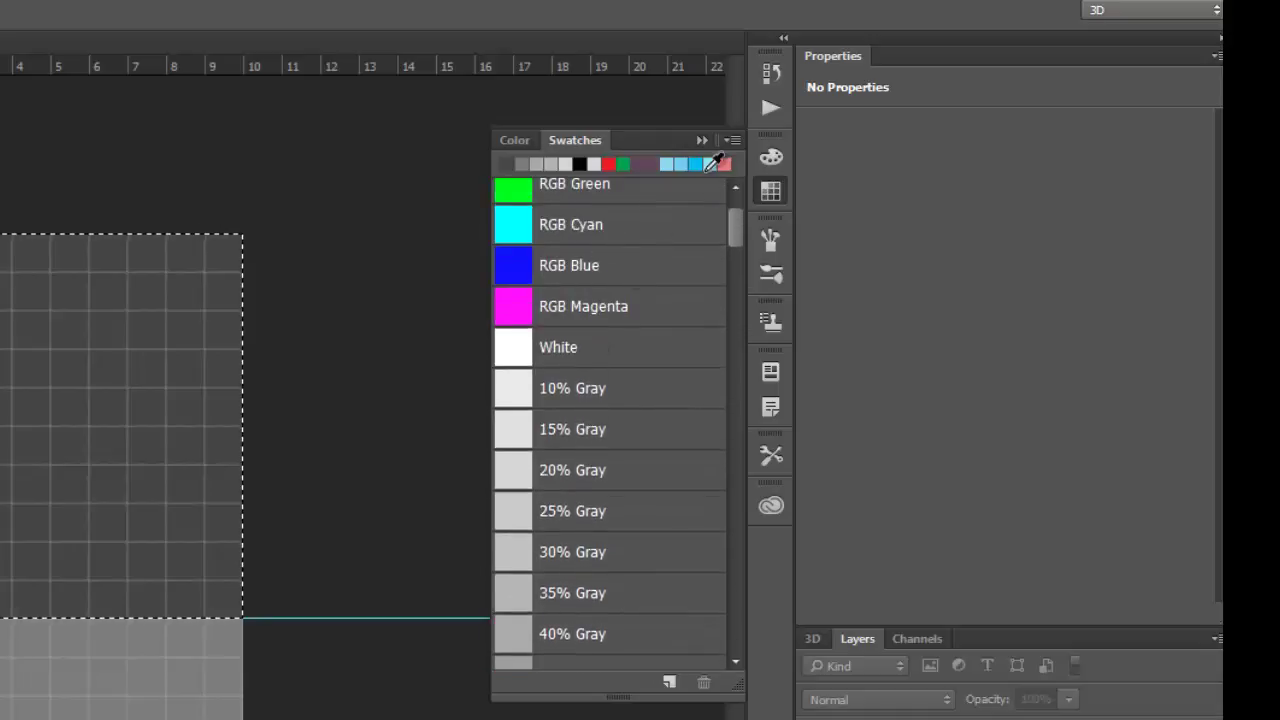
Step: Preview the swatches as large thumbnails and return to the Large List view at the darker grays
left_click(739, 137)
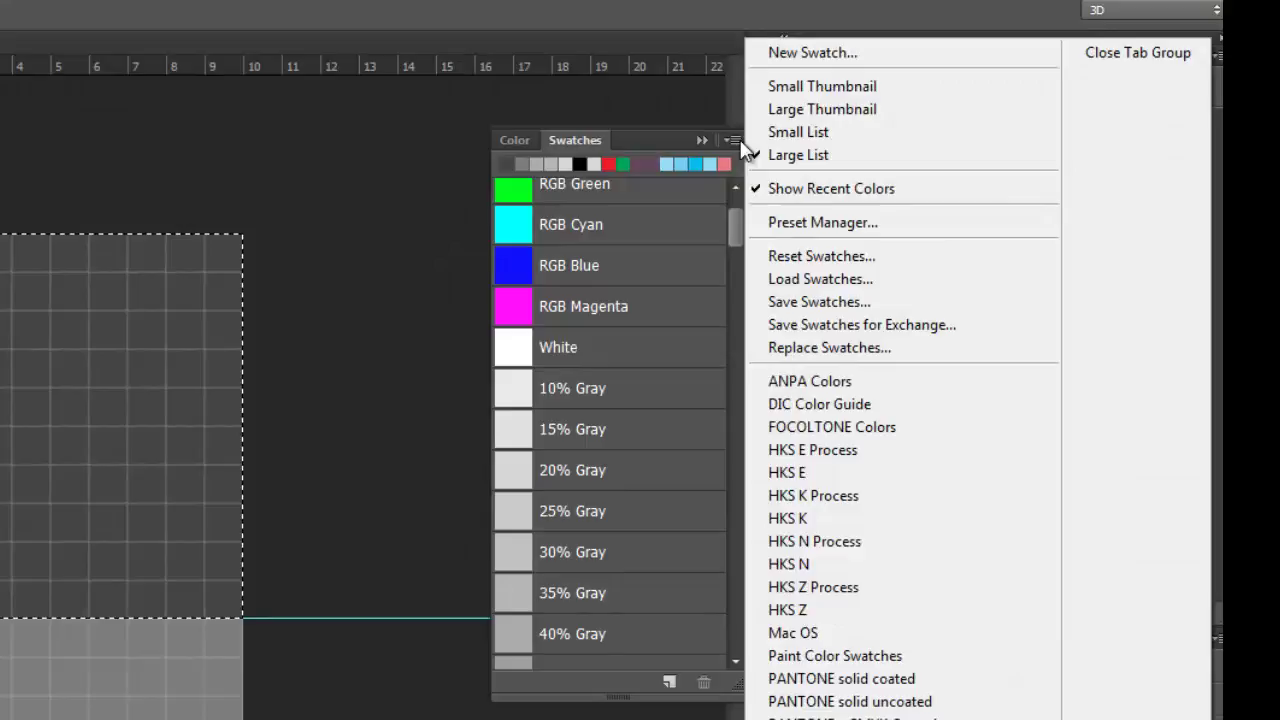
left_click(834, 110)
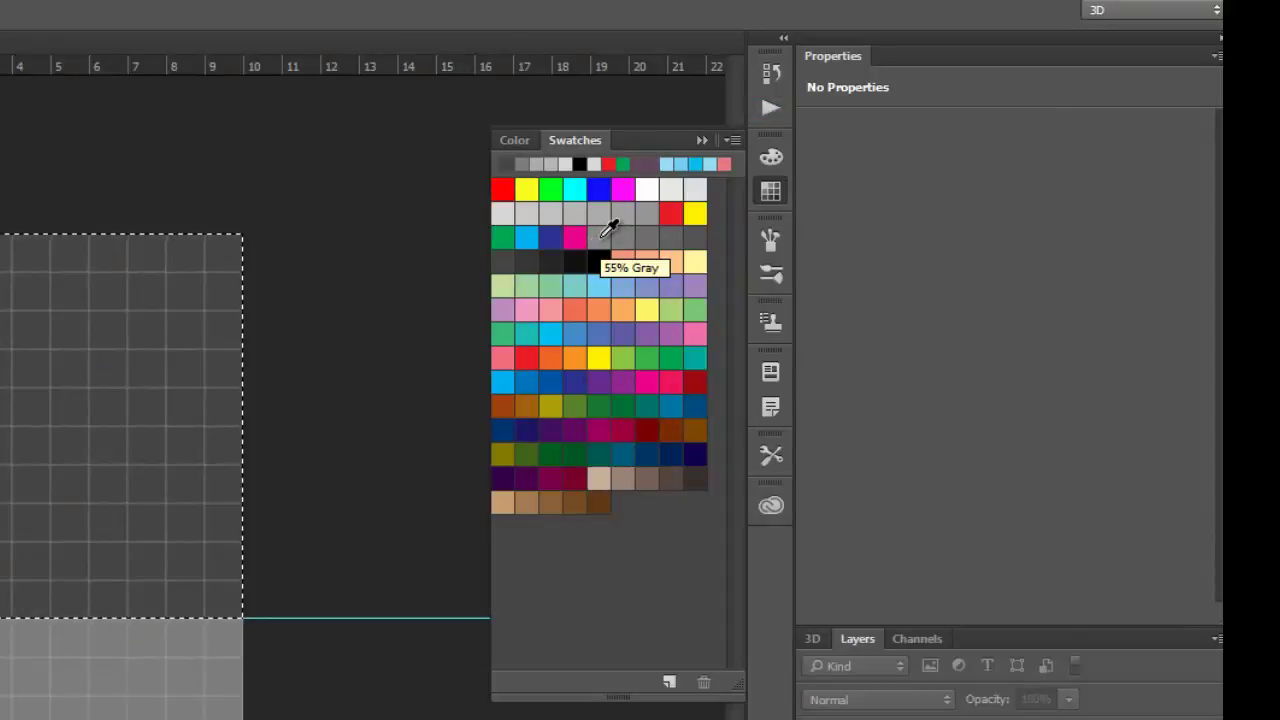
left_click(733, 140)
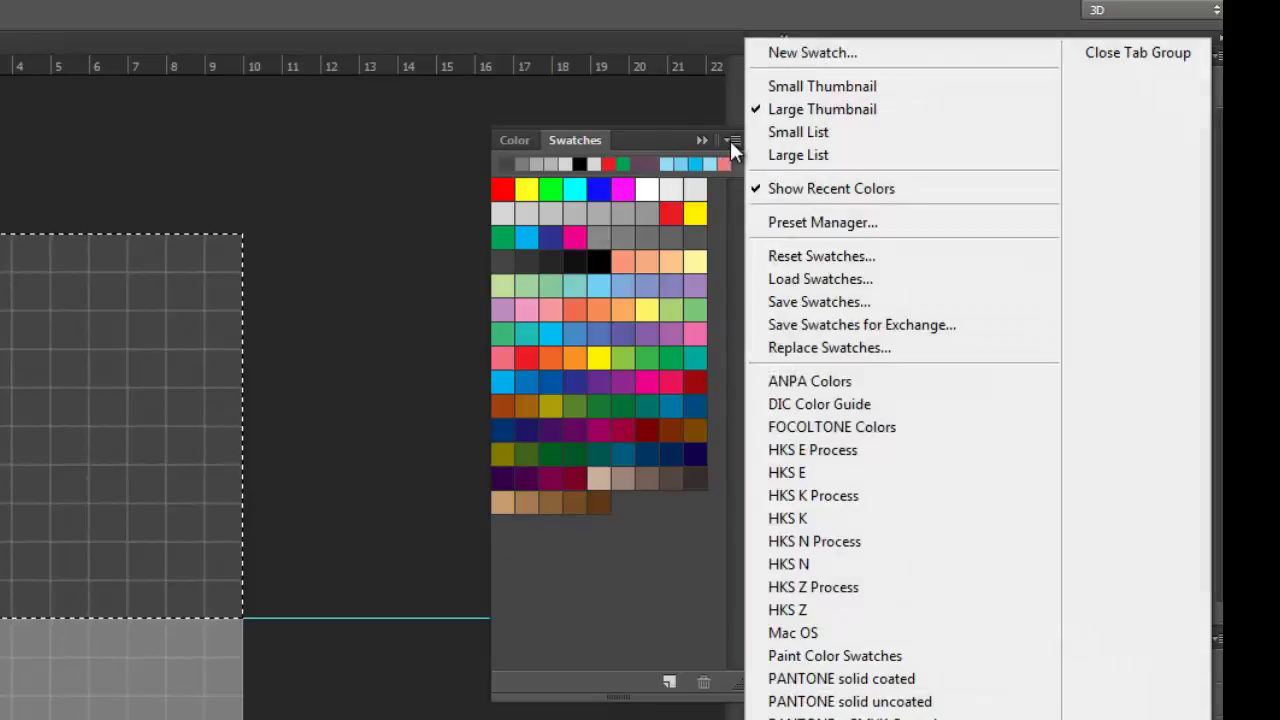
left_click(830, 157)
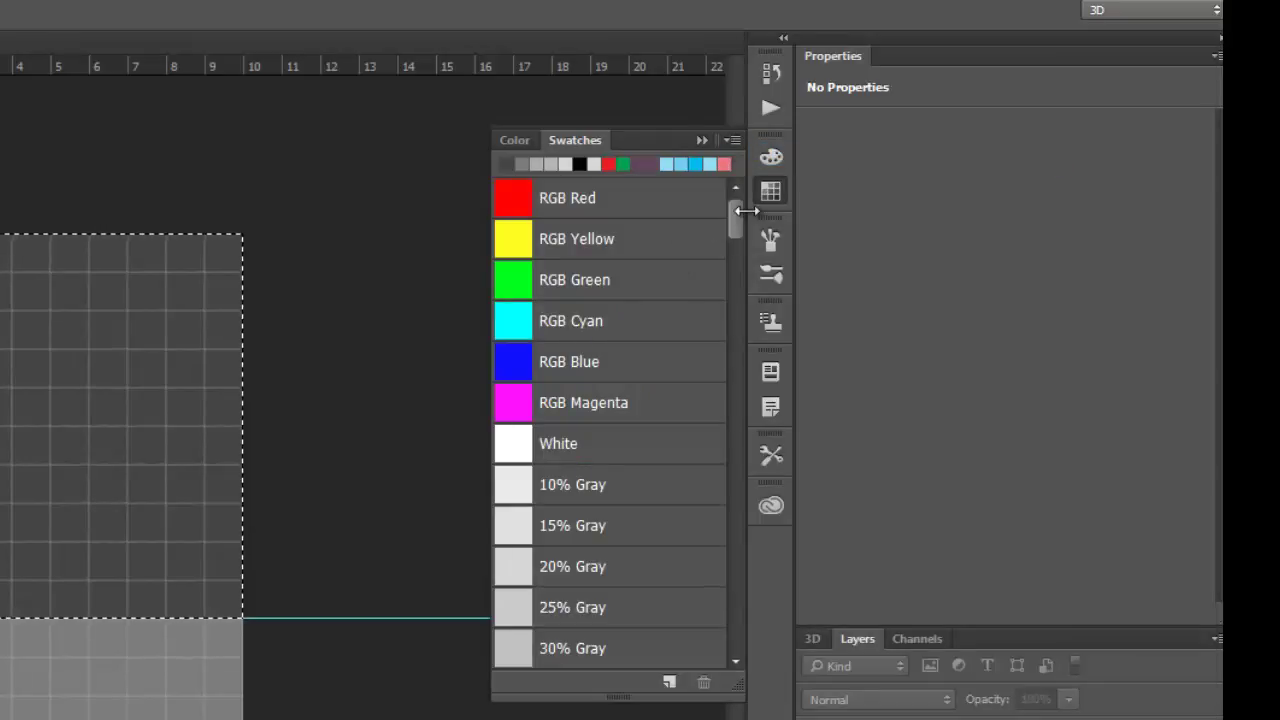
left_click_drag(737, 213, 739, 313)
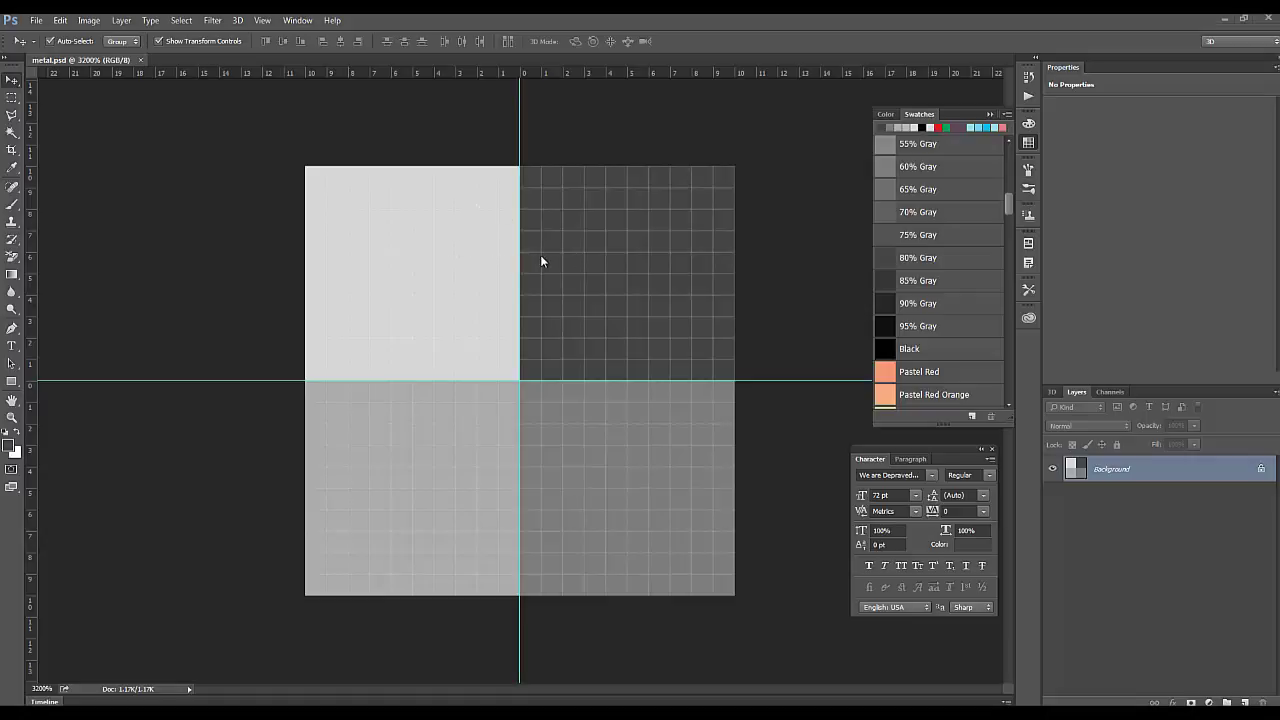
Step: Select the whole canvas and rotate the four gray squares 45° around the centre
key("ctrl+a")
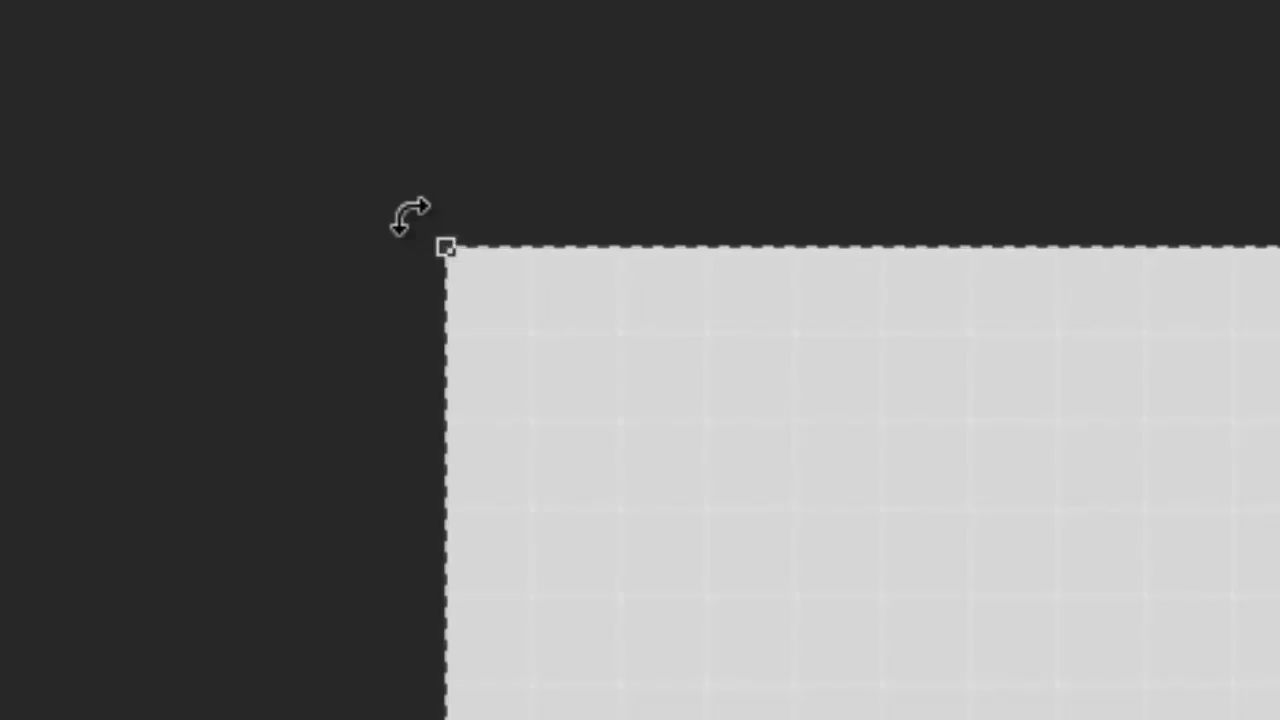
left_click_drag(410, 215, 1270, 50)
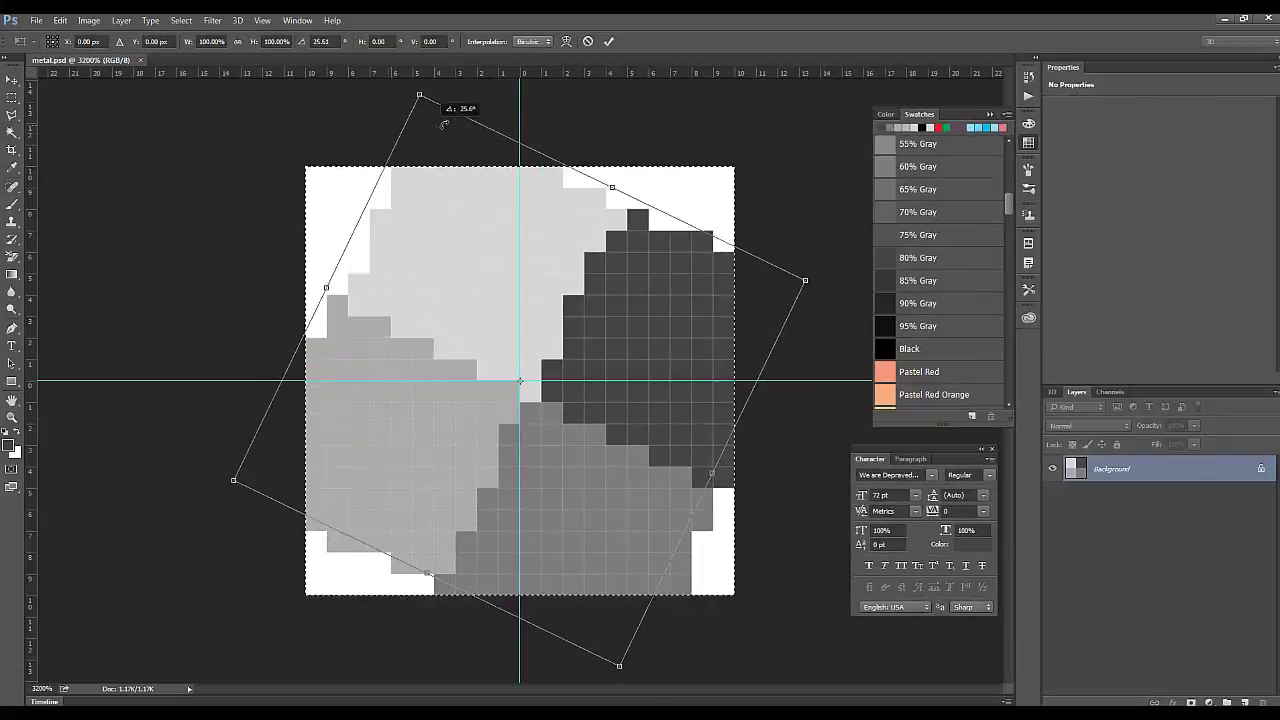
mouse_move(506, 118)
left_mouse_down()
mouse_move(314, 134)
mouse_move(449, 100)
mouse_move(506, 121)
left_mouse_up()
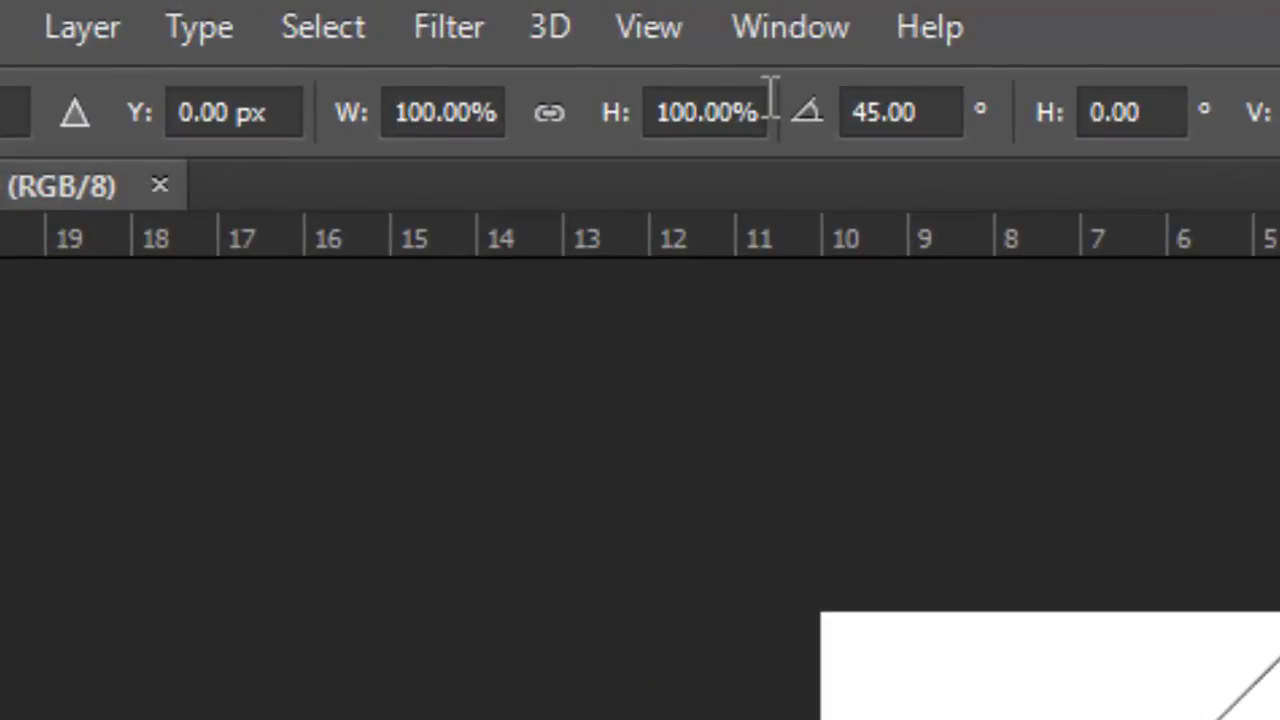
Step: Link the transform's width and height and scale the rotated artwork to 150%
left_click(555, 118)
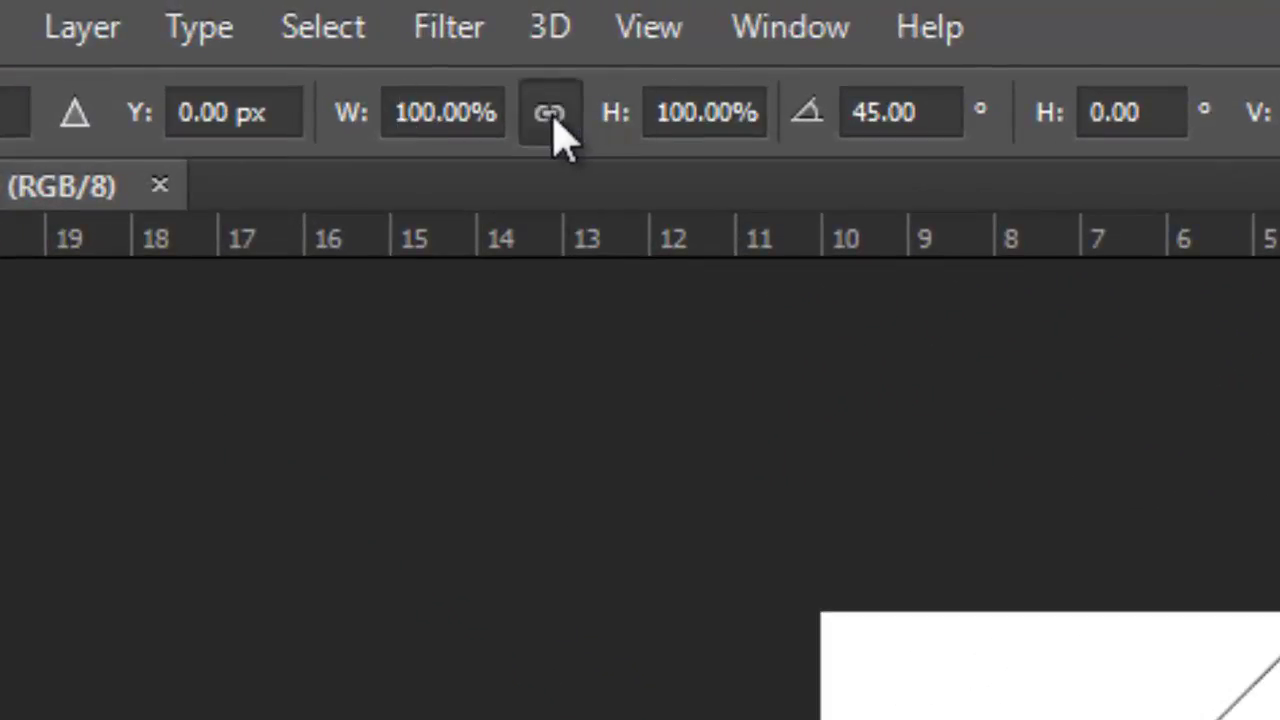
left_click(397, 114)
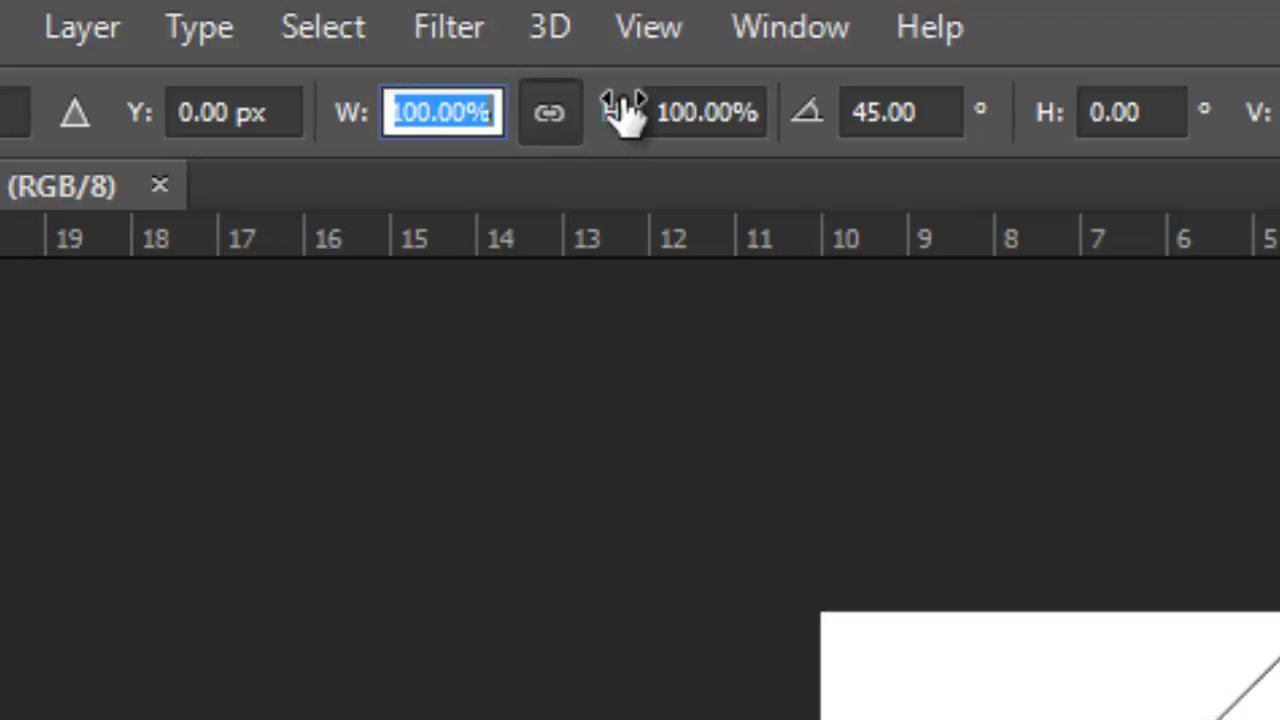
type("150")
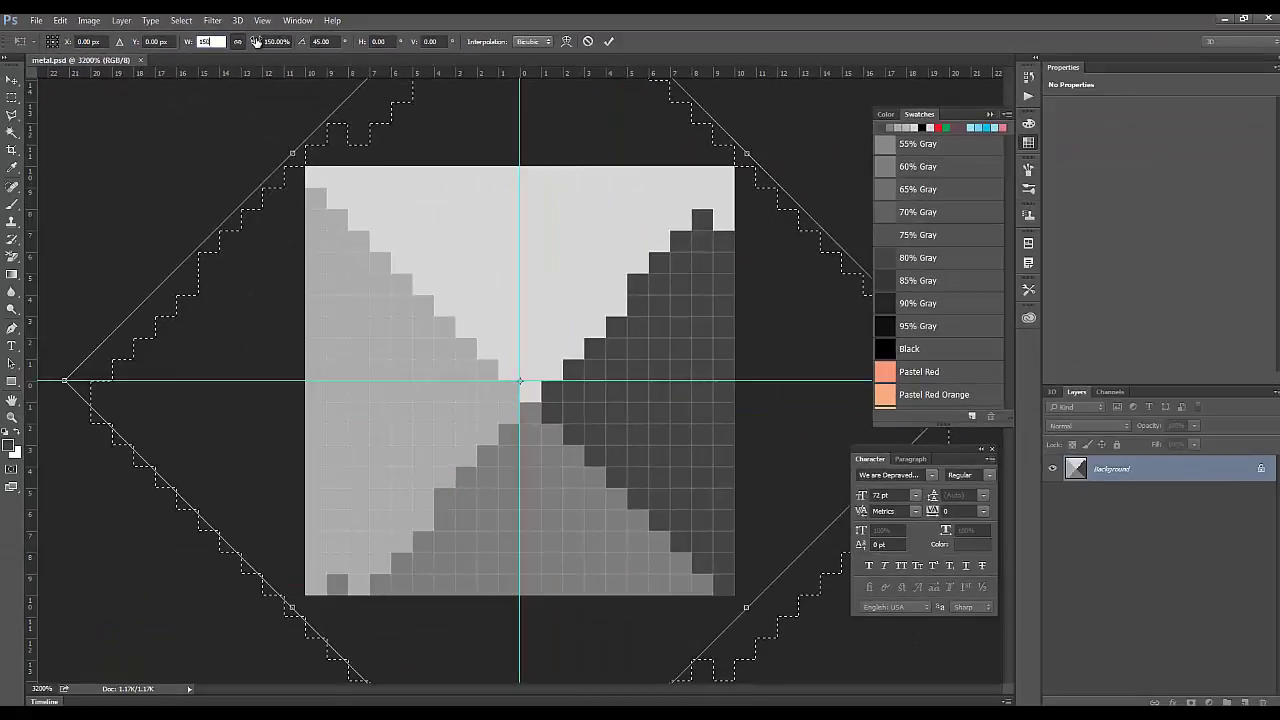
key("Return")
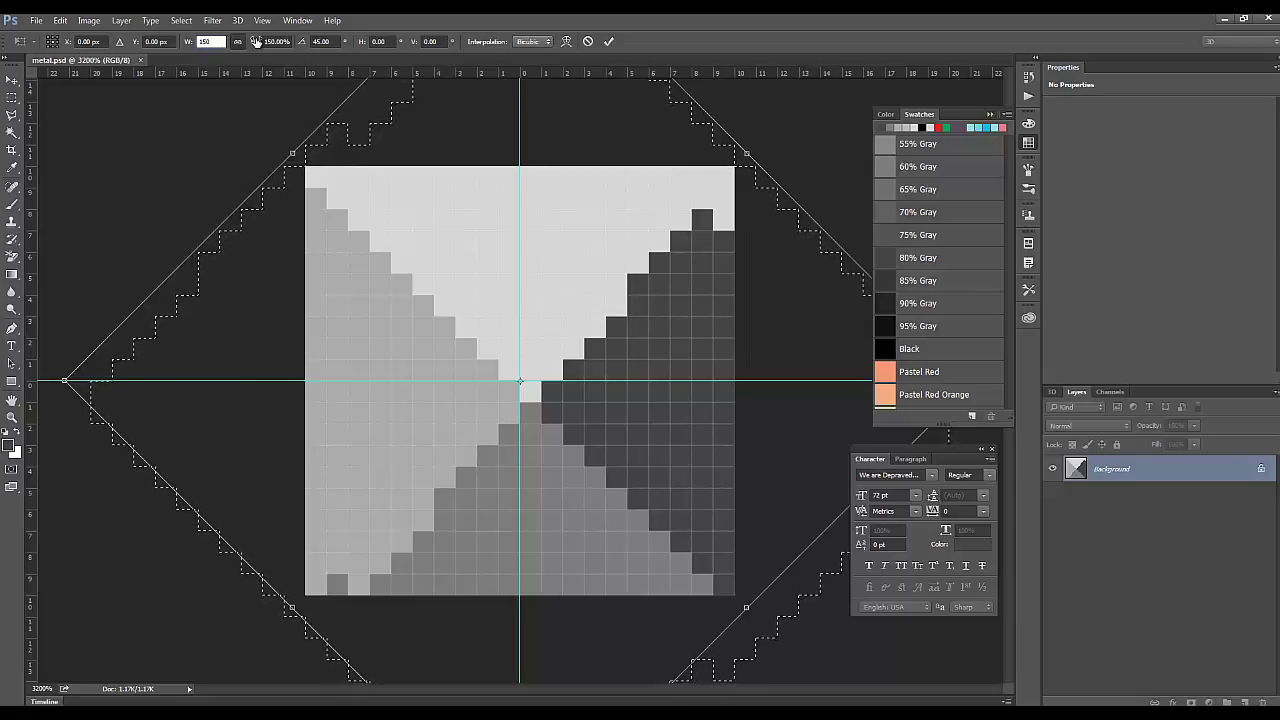
Step: Apply the rotation and 150% scaling to the gray squares and clear the selection
key("Return")
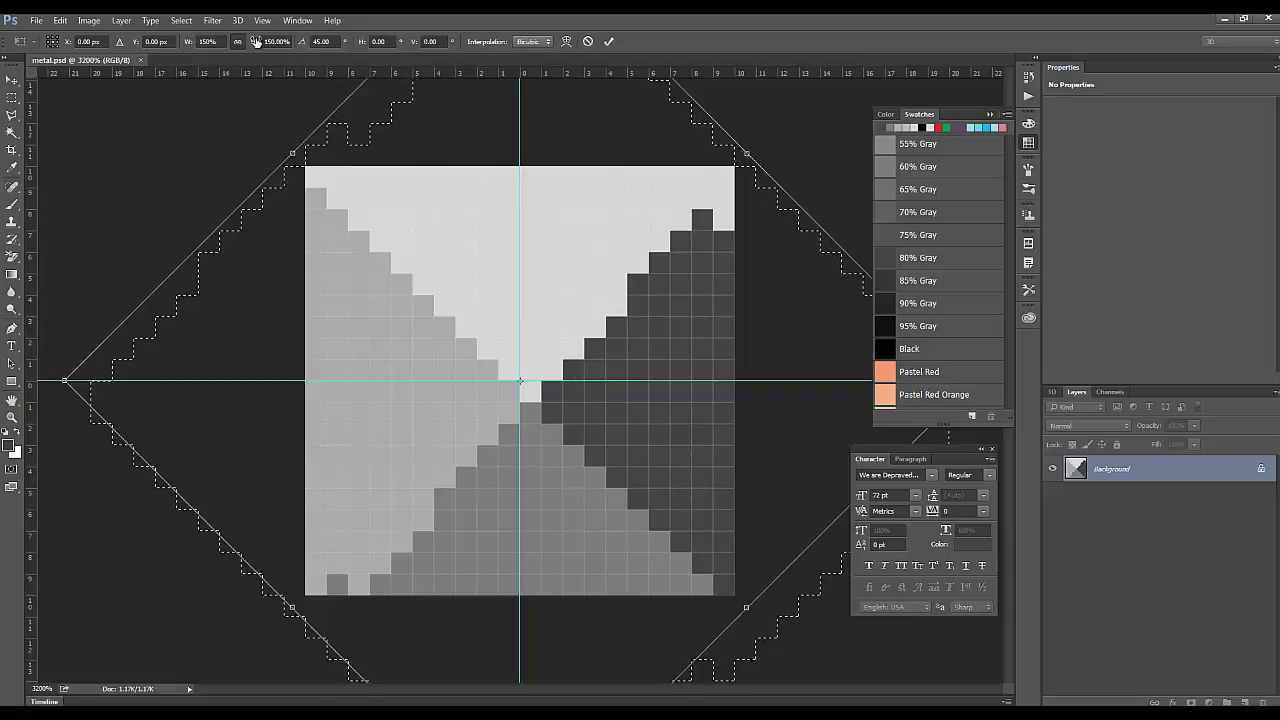
key("Return")
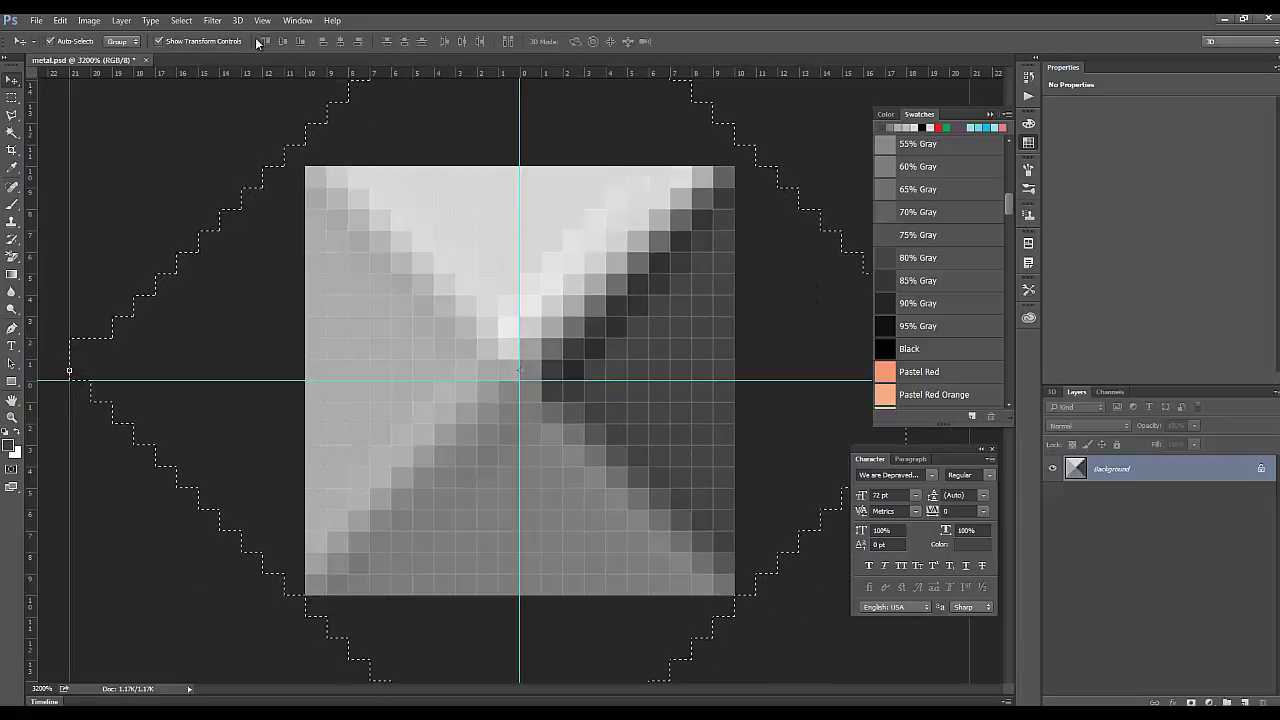
key("ctrl+z")
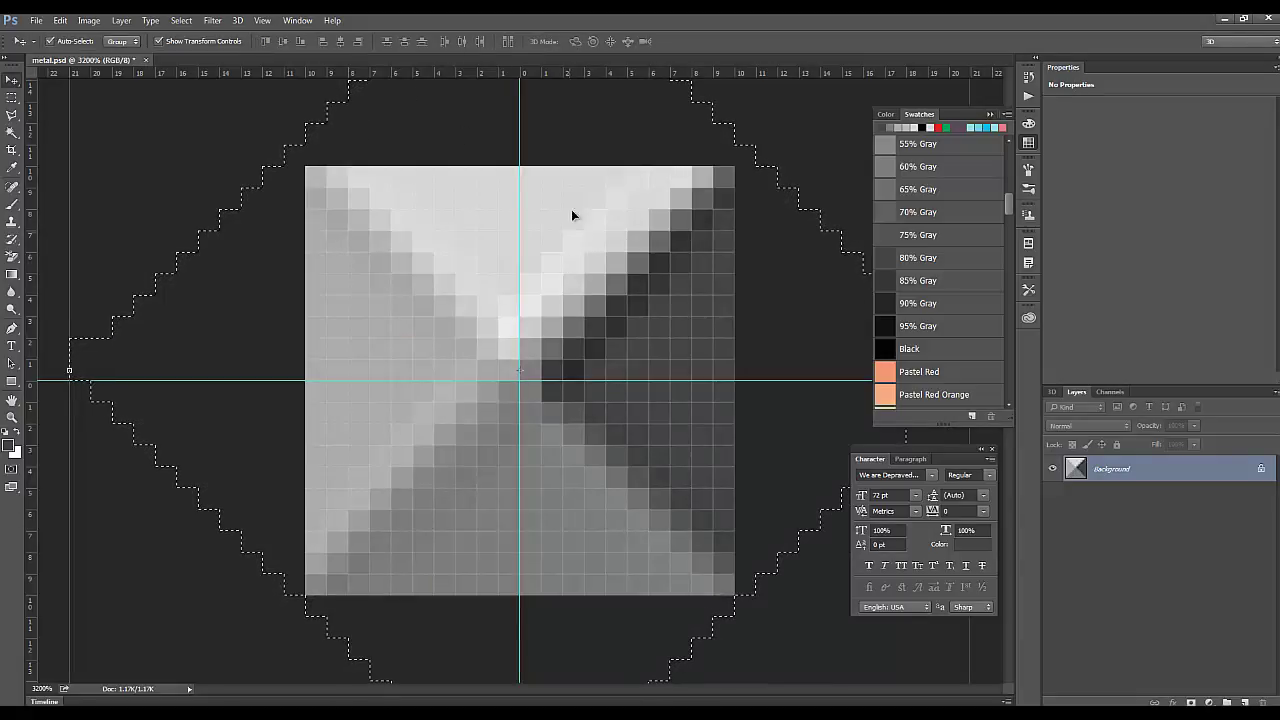
key("ctrl+z")
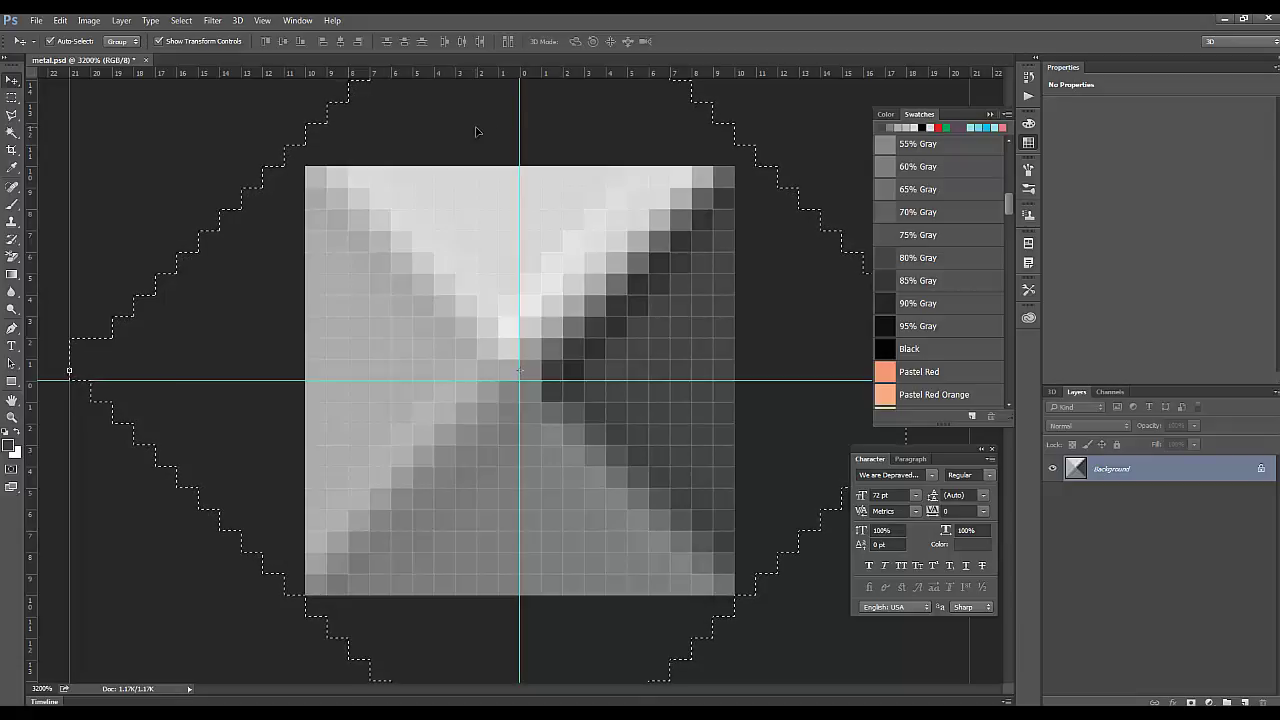
key("ctrl+d")
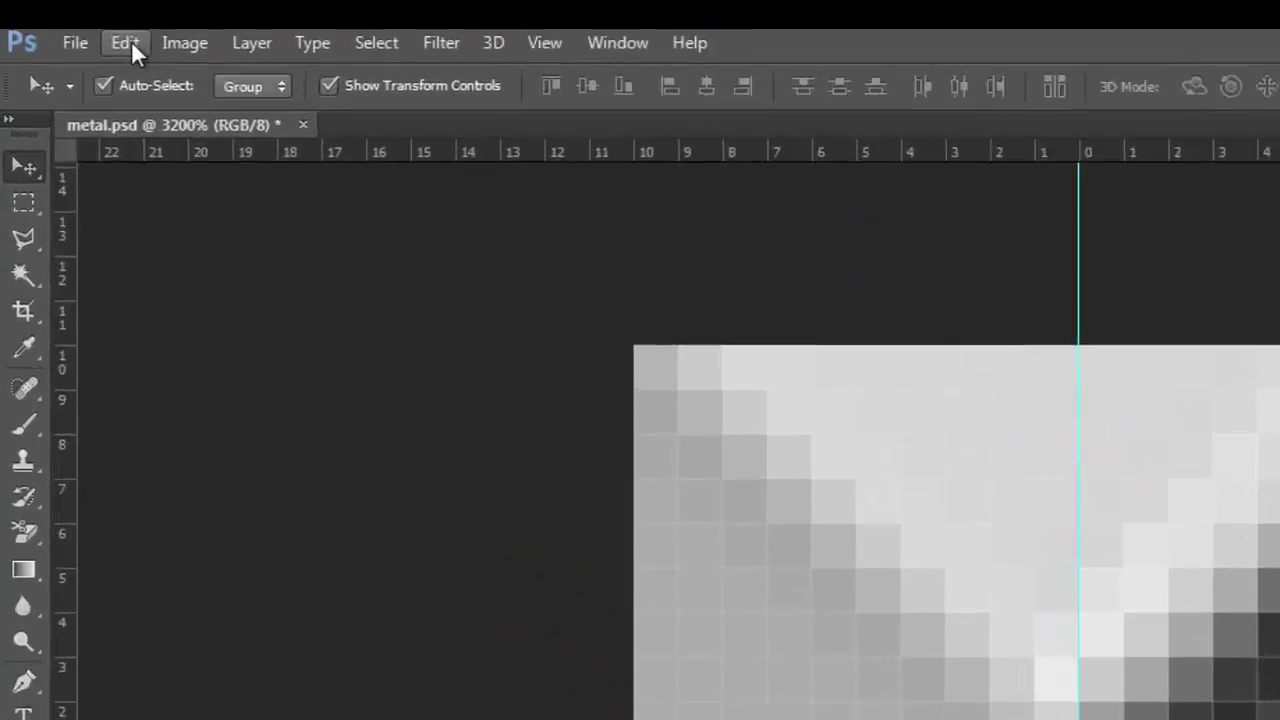
Step: Define the finished 20 by 20 pixel artwork as a pattern named "metal"
left_click(60, 20)
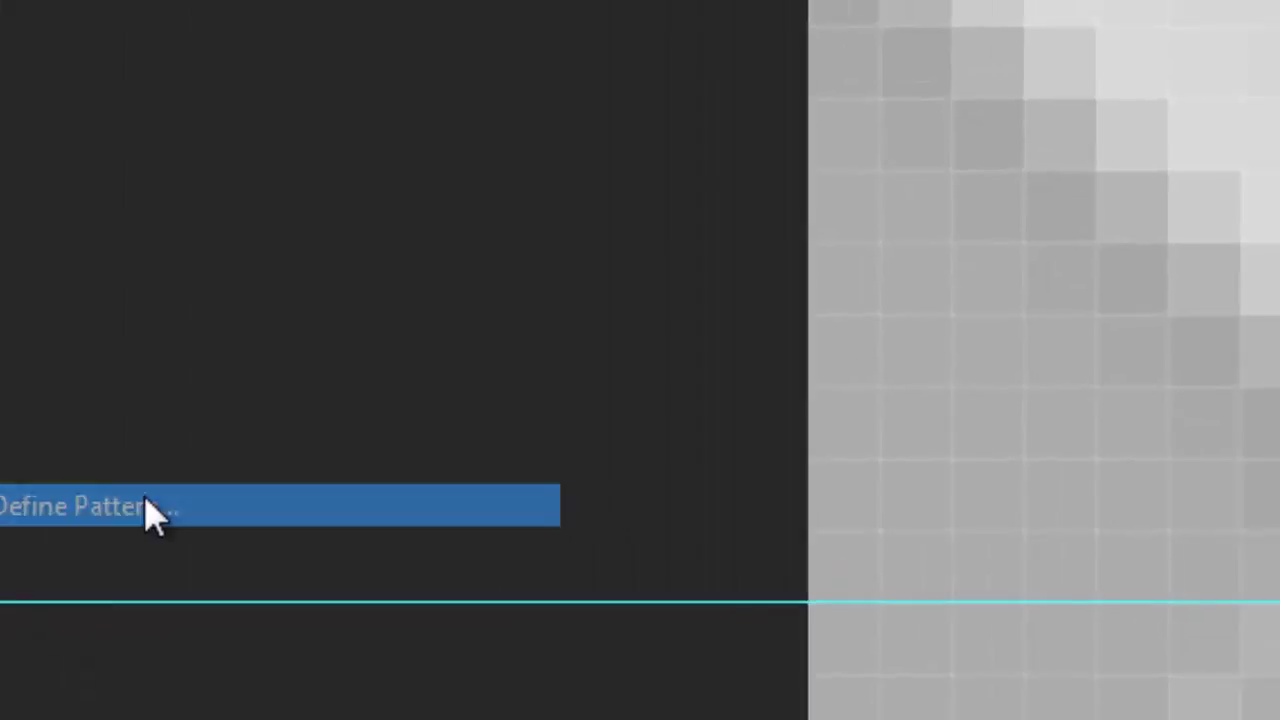
left_click(415, 515)
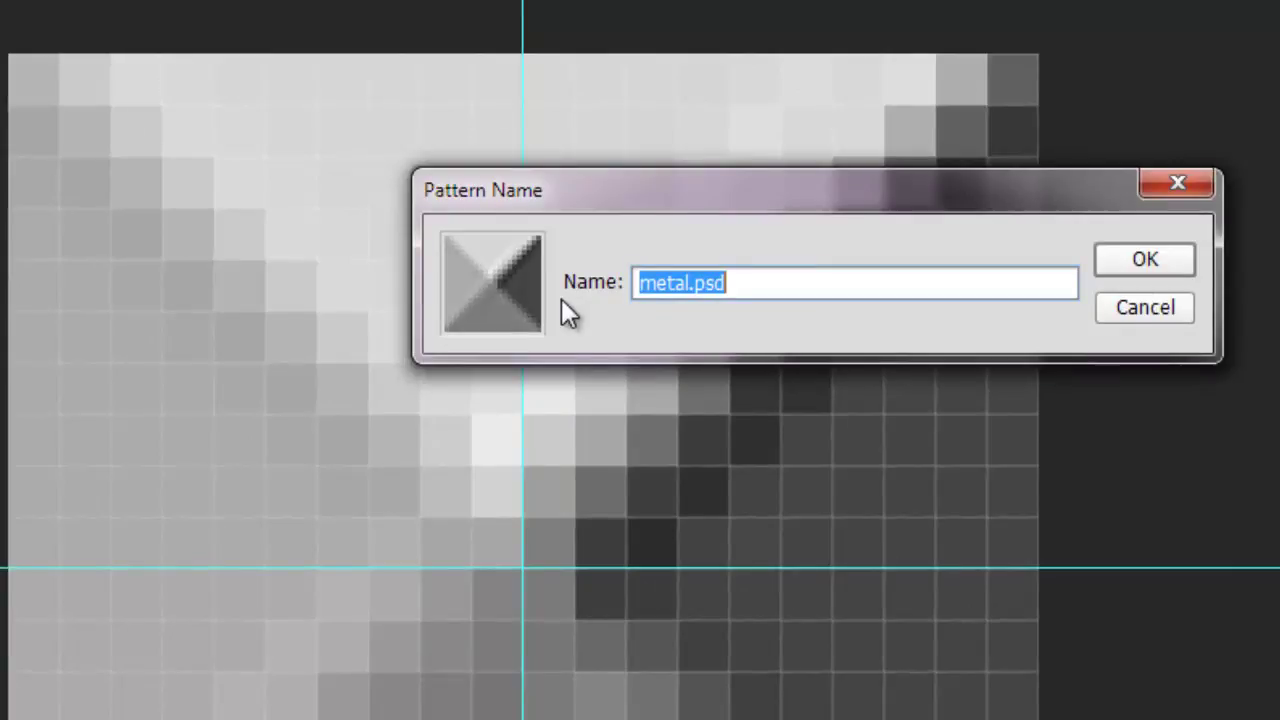
left_click(844, 290)
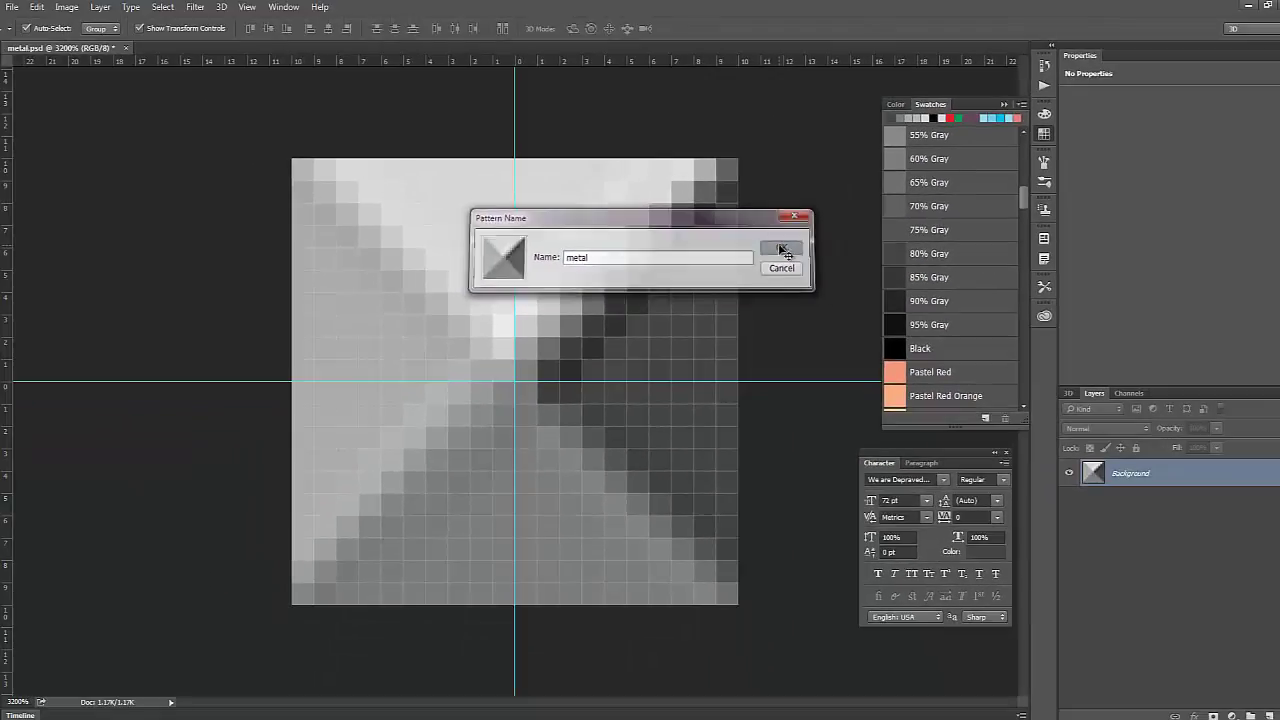
left_click(1145, 259)
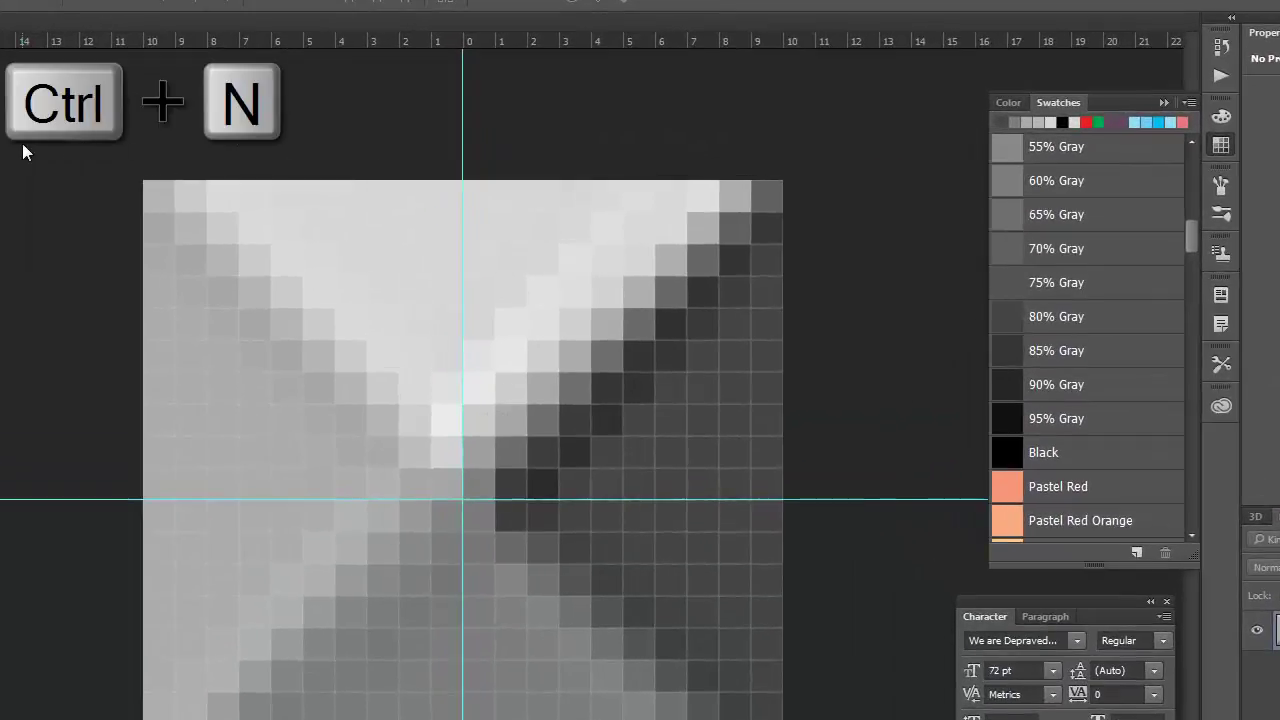
Step: Create a new document named "notches", 400 by 400 pixels at 72 pixels/inch, RGB Color with a white background
key("ctrl+n")
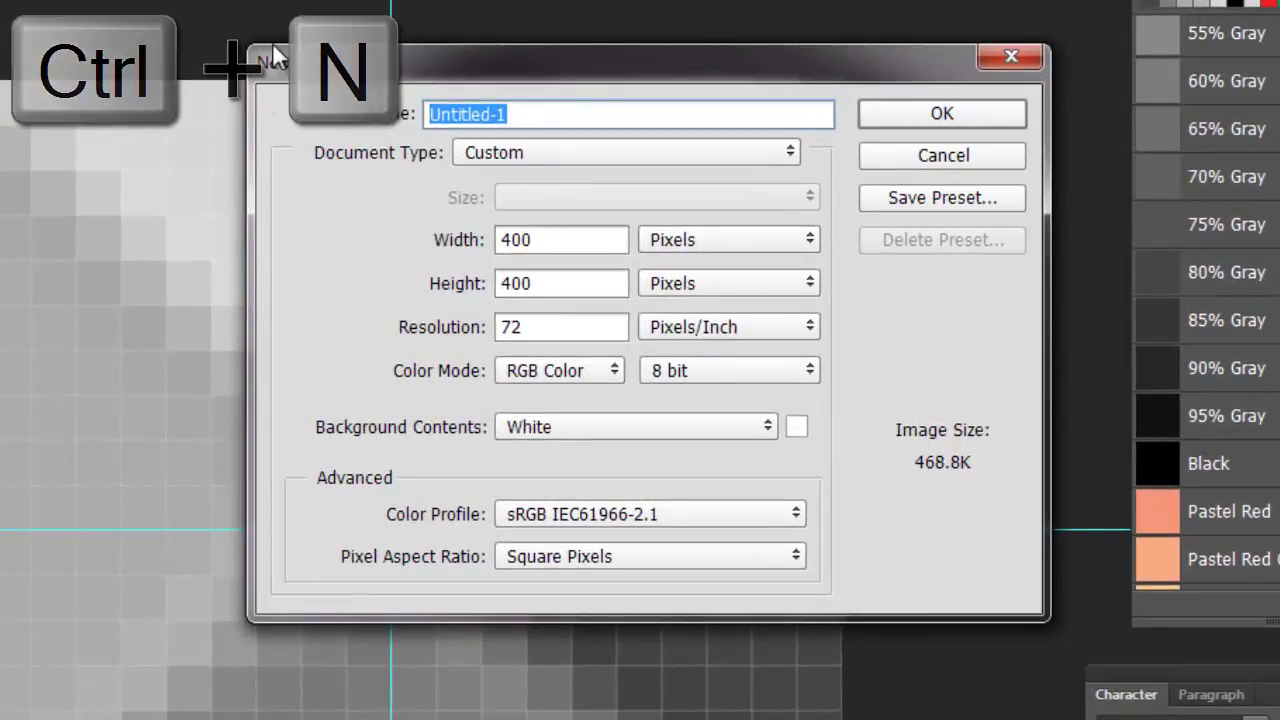
type("not")
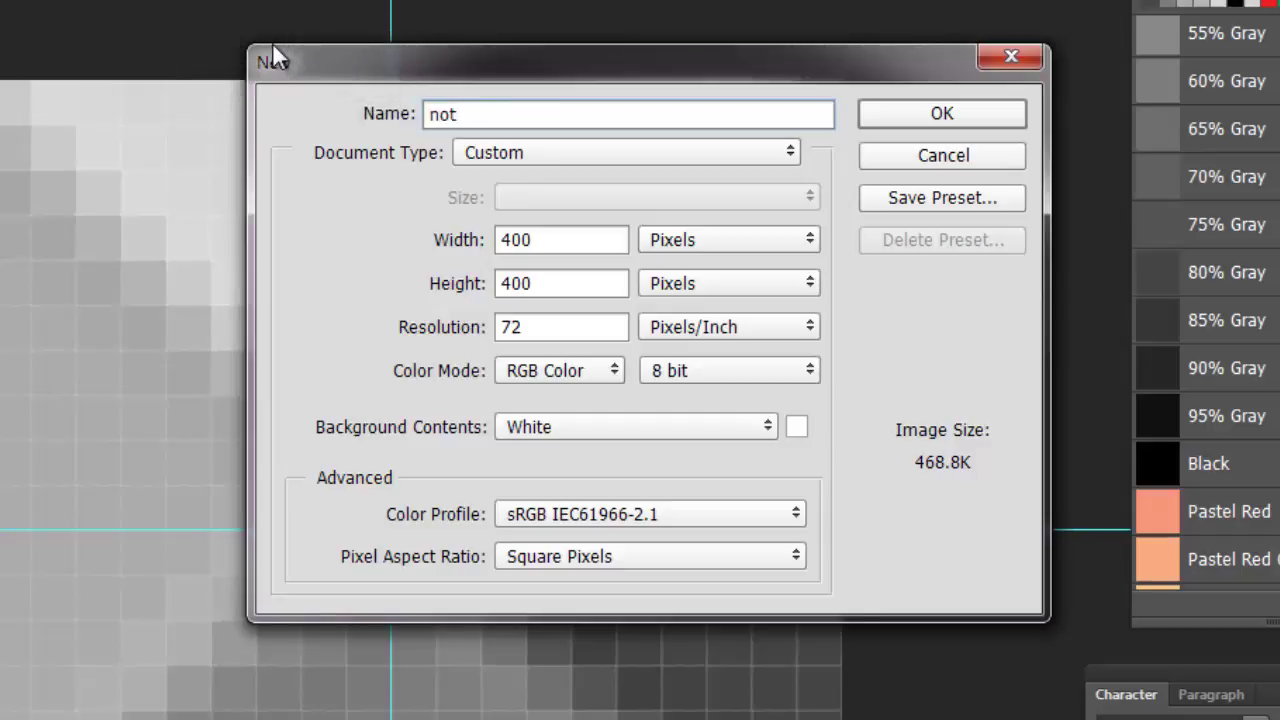
type("ches")
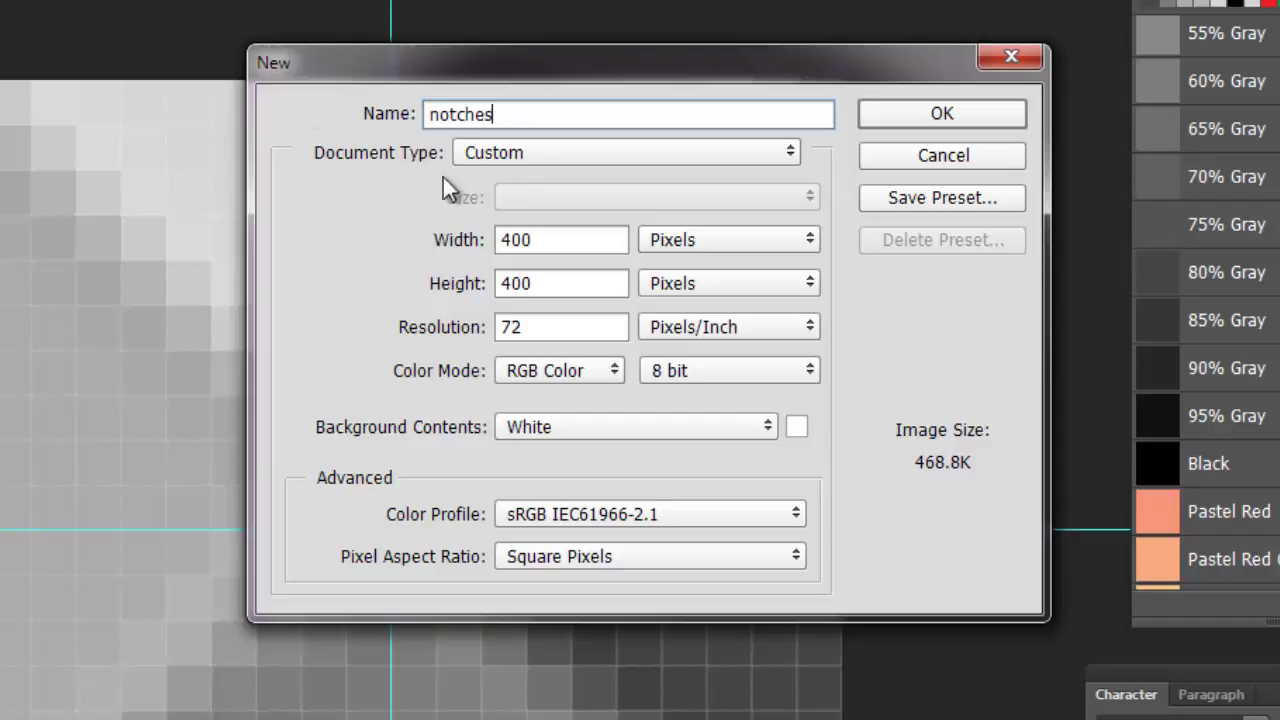
double_click(563, 234)
type("400")
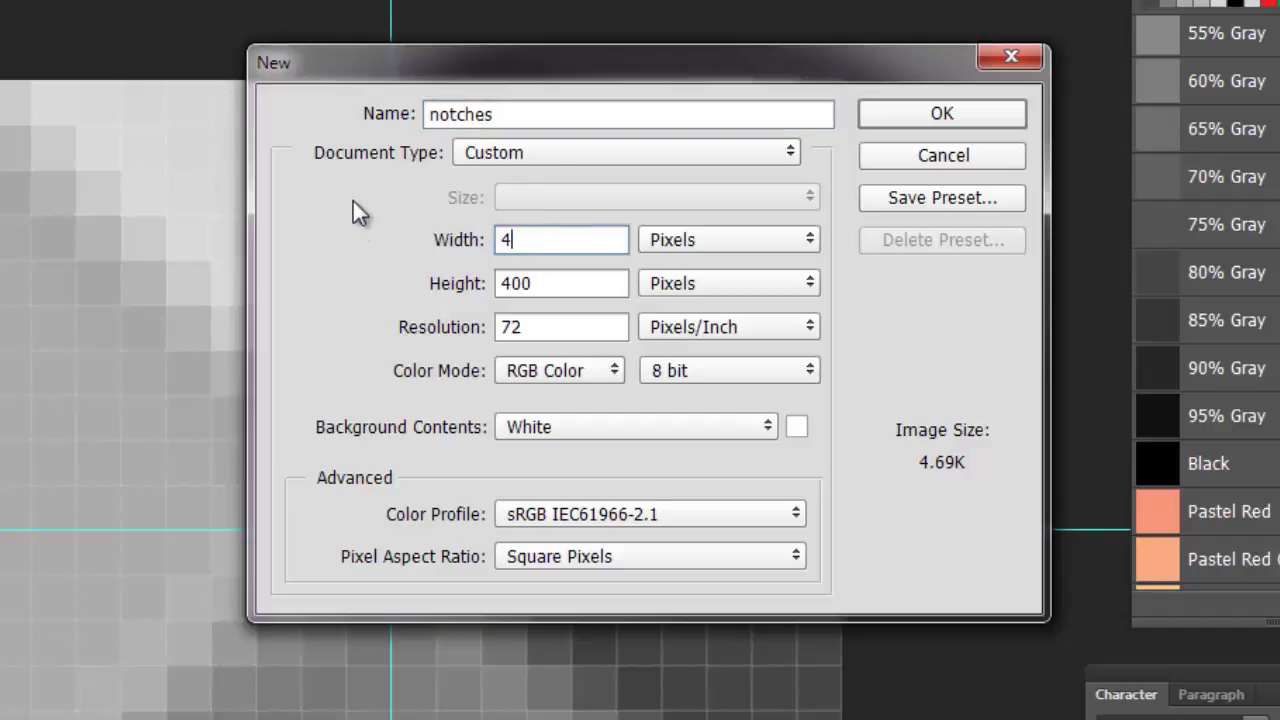
key("Tab")
key("Tab")
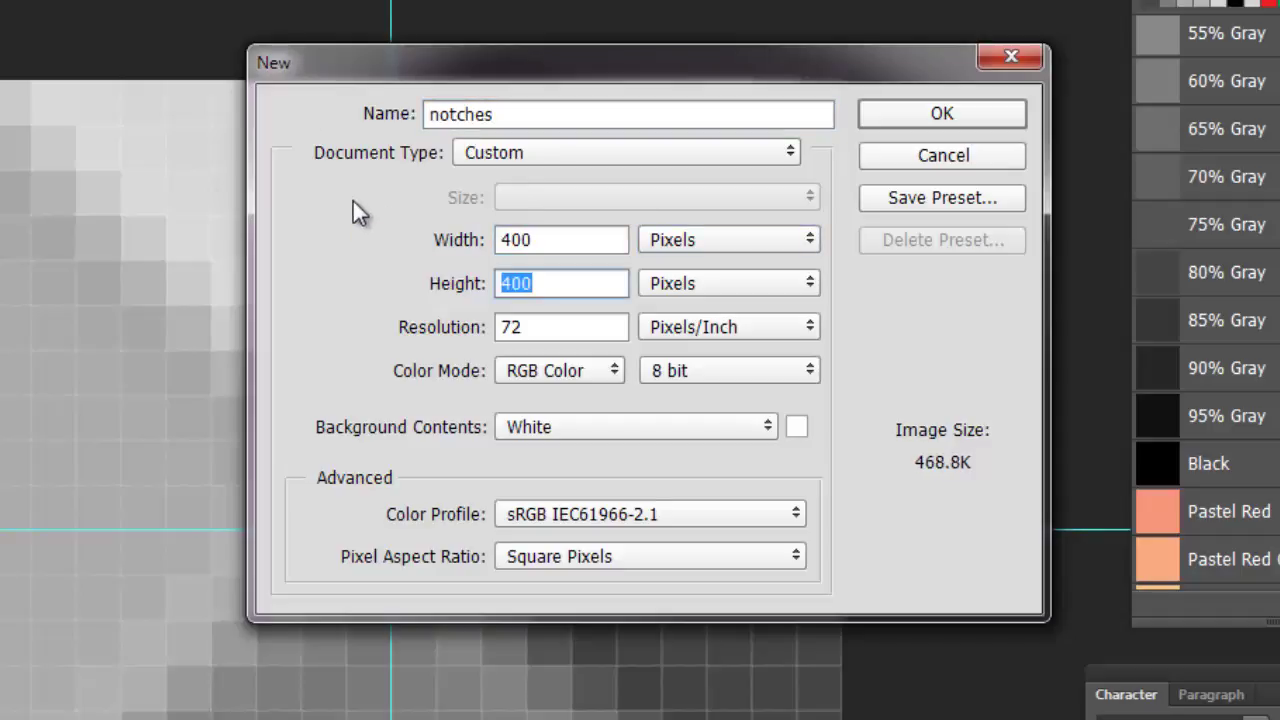
type("400")
key("Tab")
key("Tab")
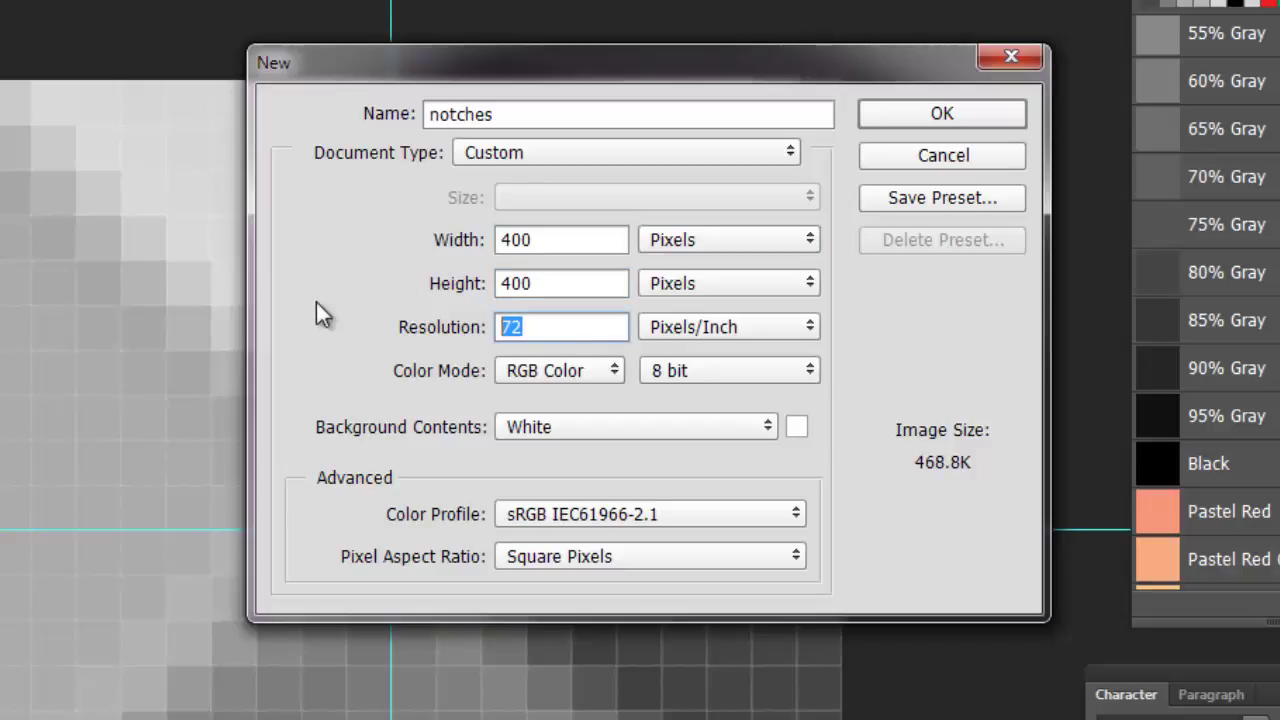
type("72")
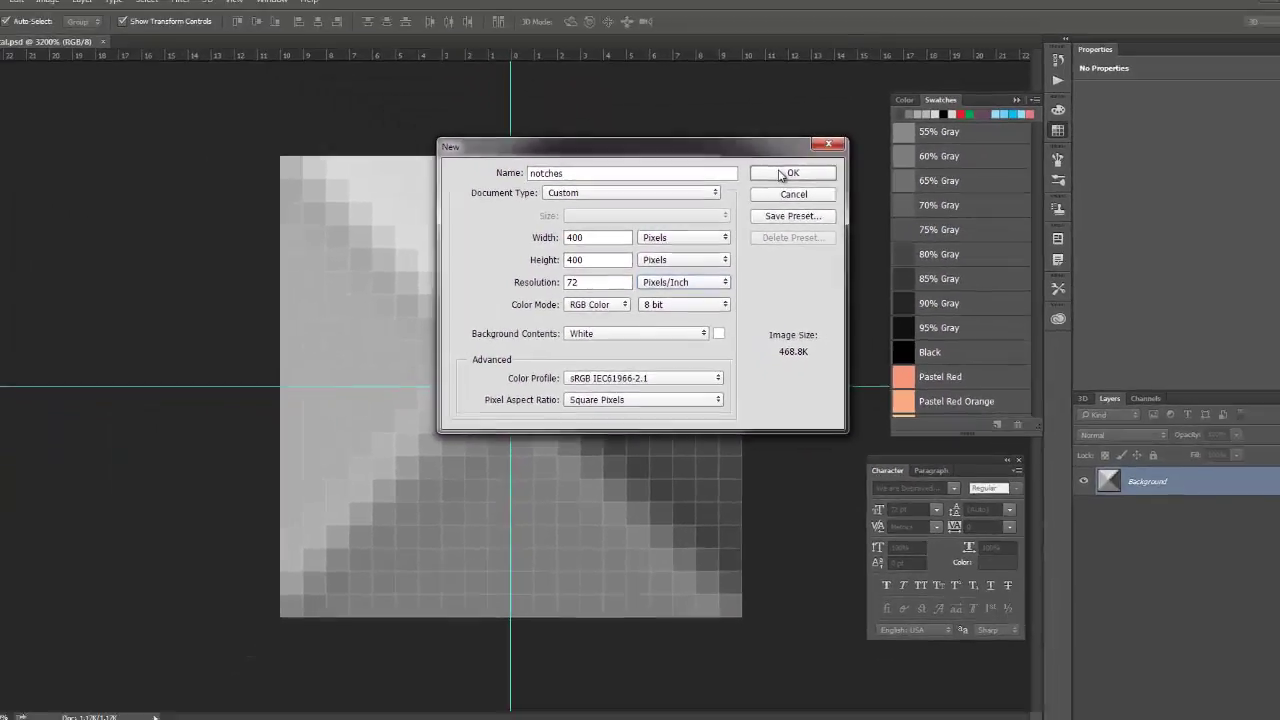
left_click(942, 113)
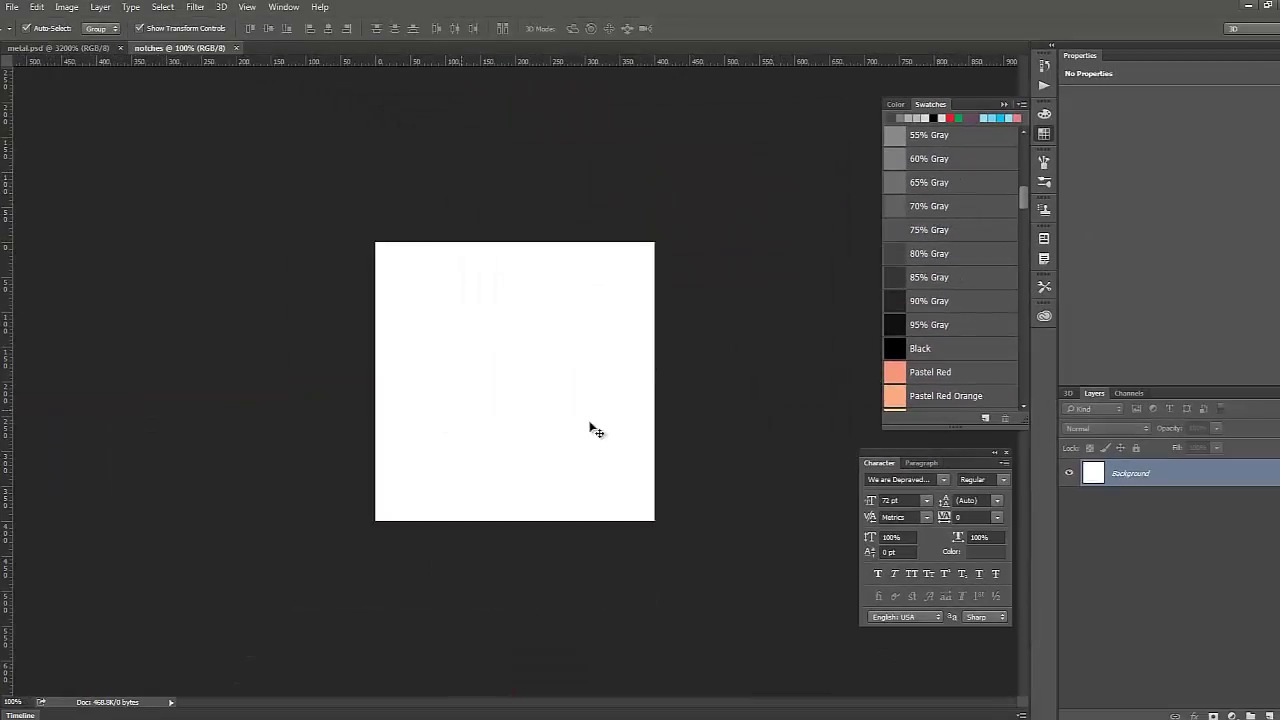
Step: Unlock the white Background by converting it to a regular layer named "notches"
scroll(613, 318, "up", 4)
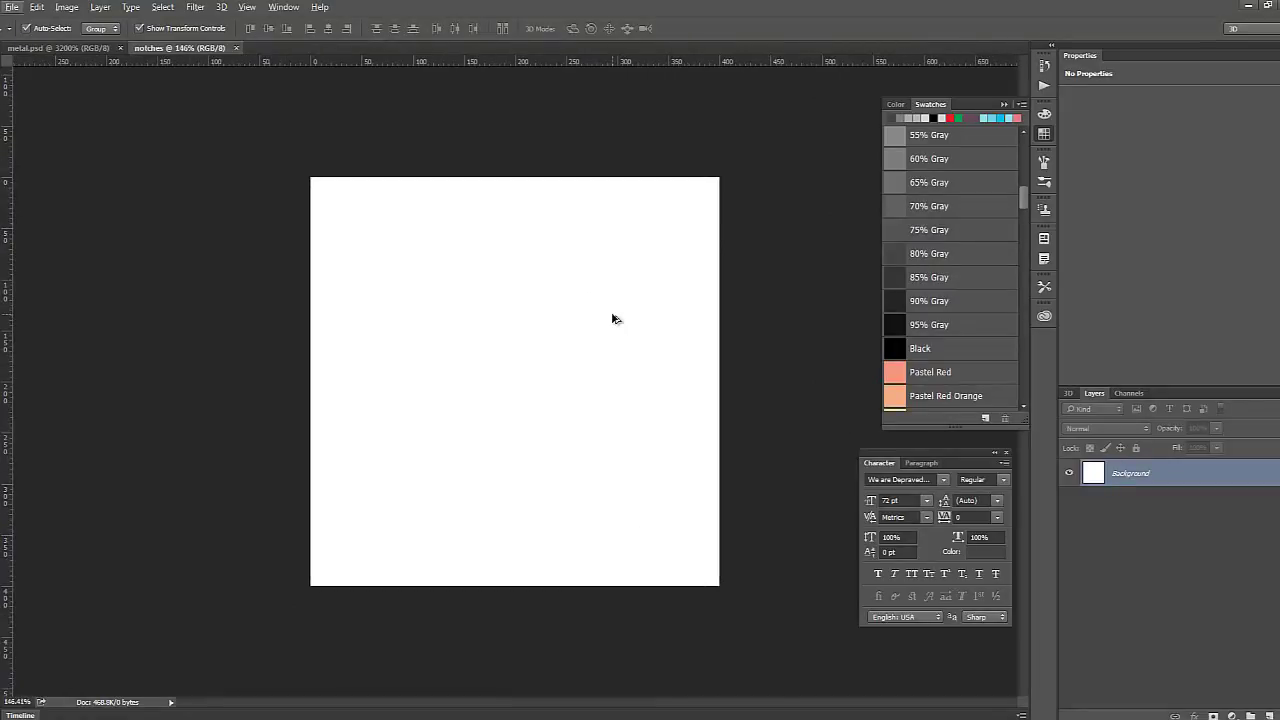
scroll(613, 318, "up", 1)
scroll(613, 318, "down", 1)
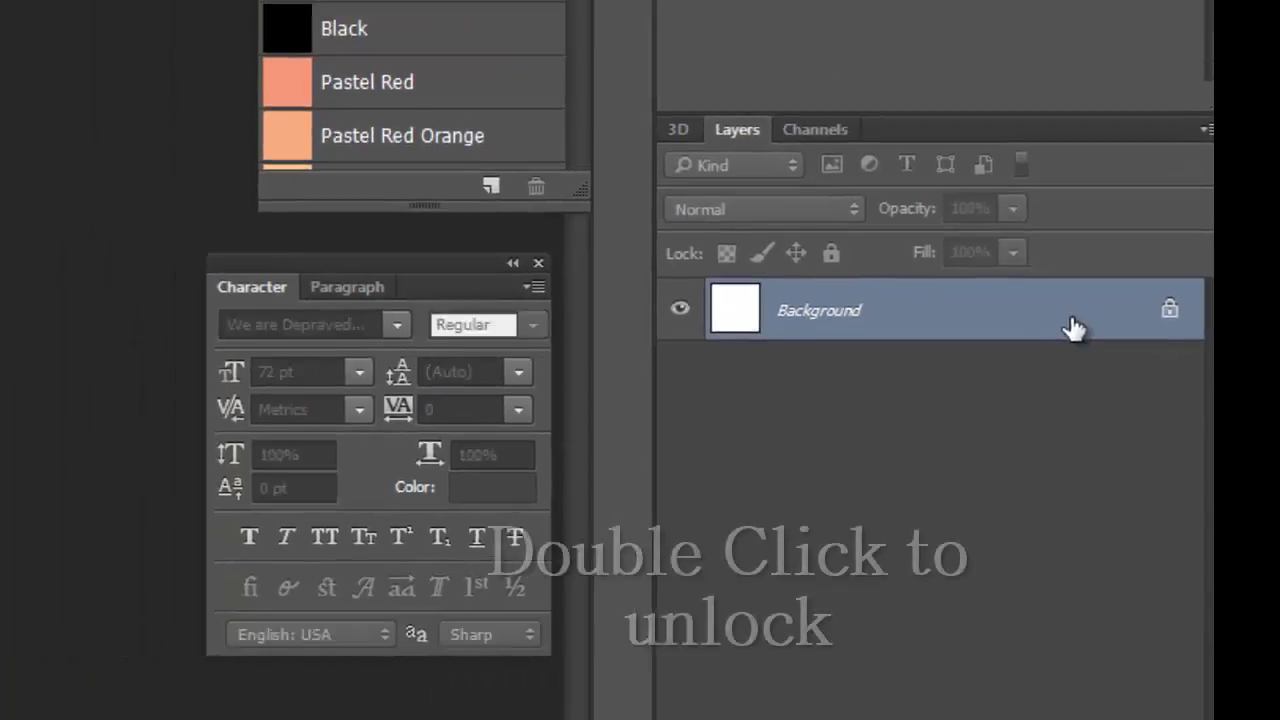
double_click(1022, 260)
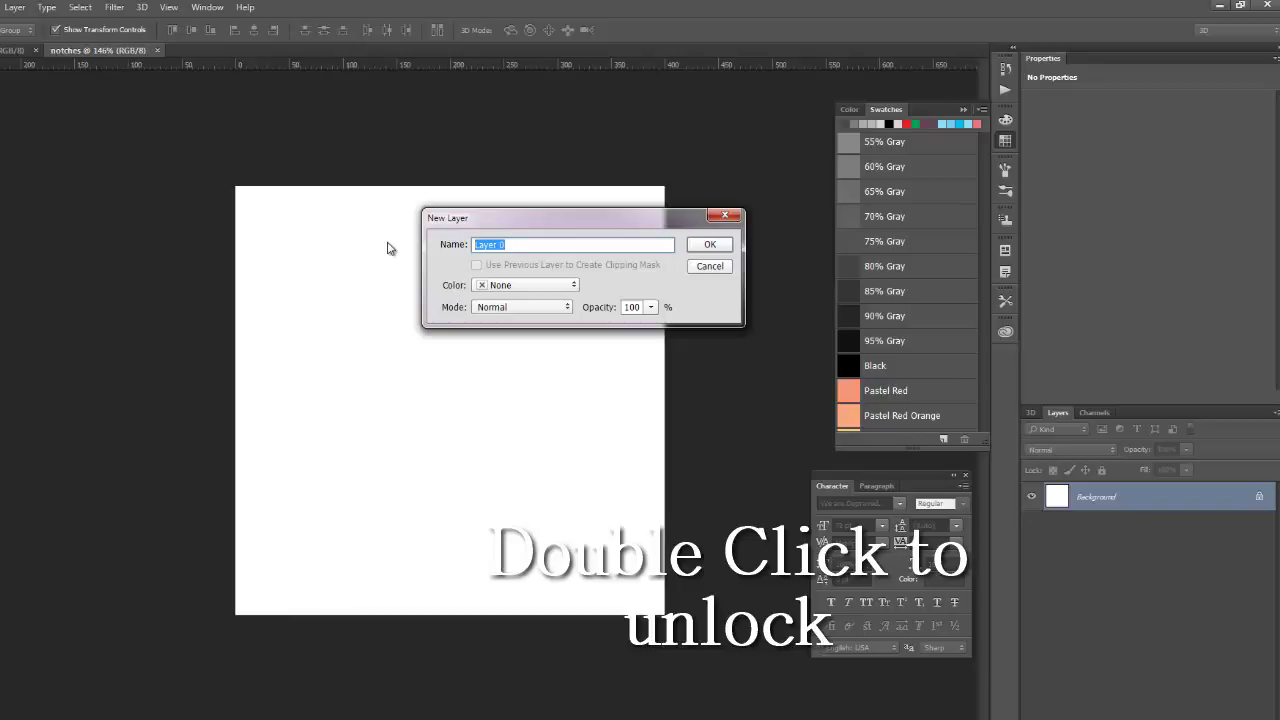
type("notc")
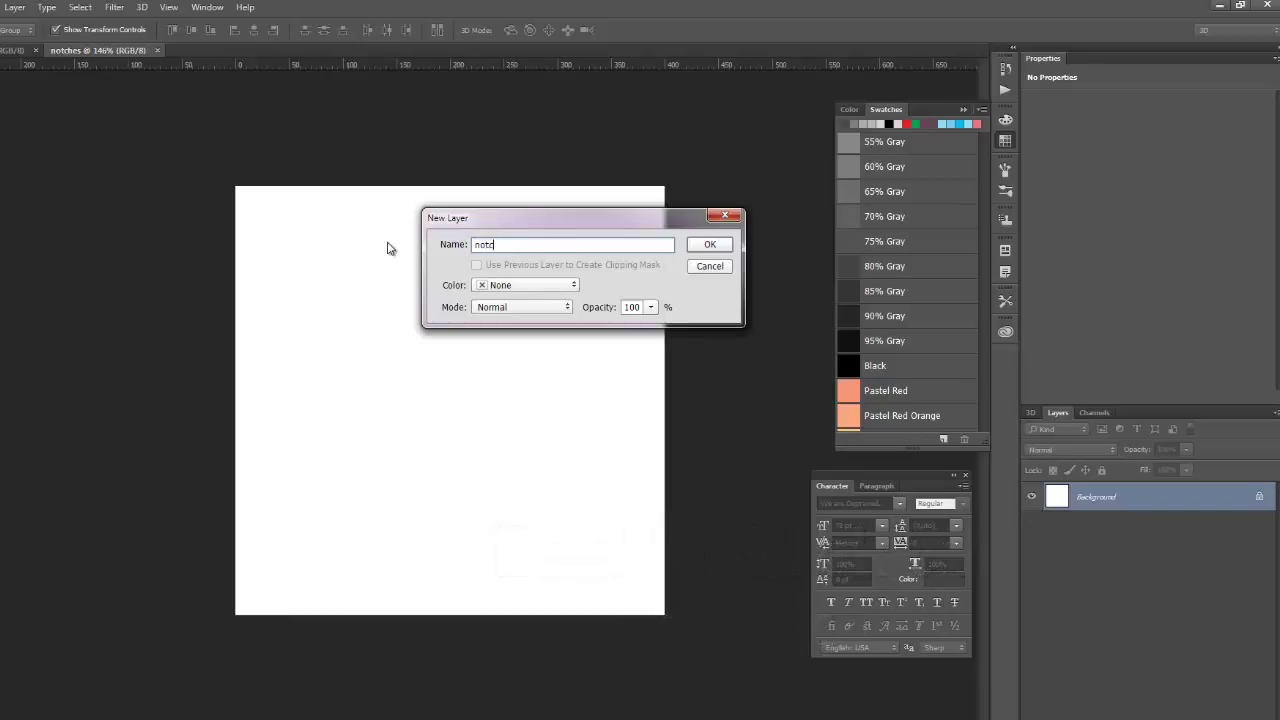
type("hes")
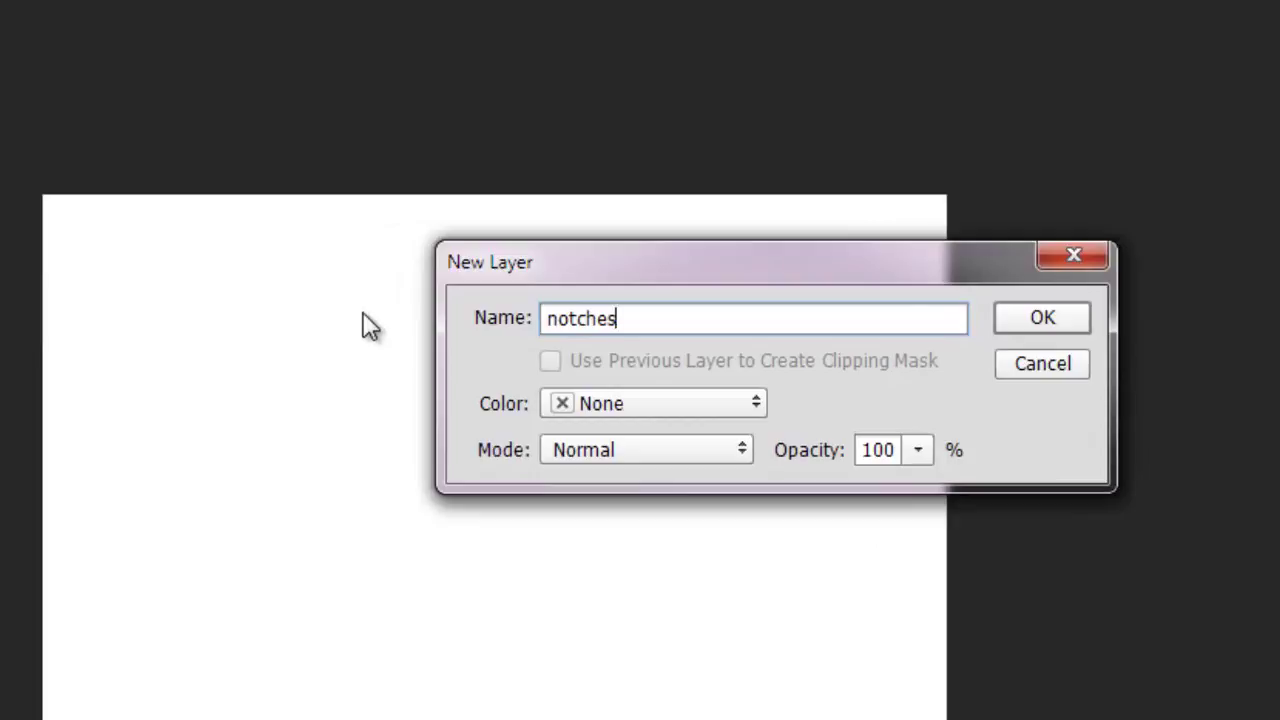
key("Return")
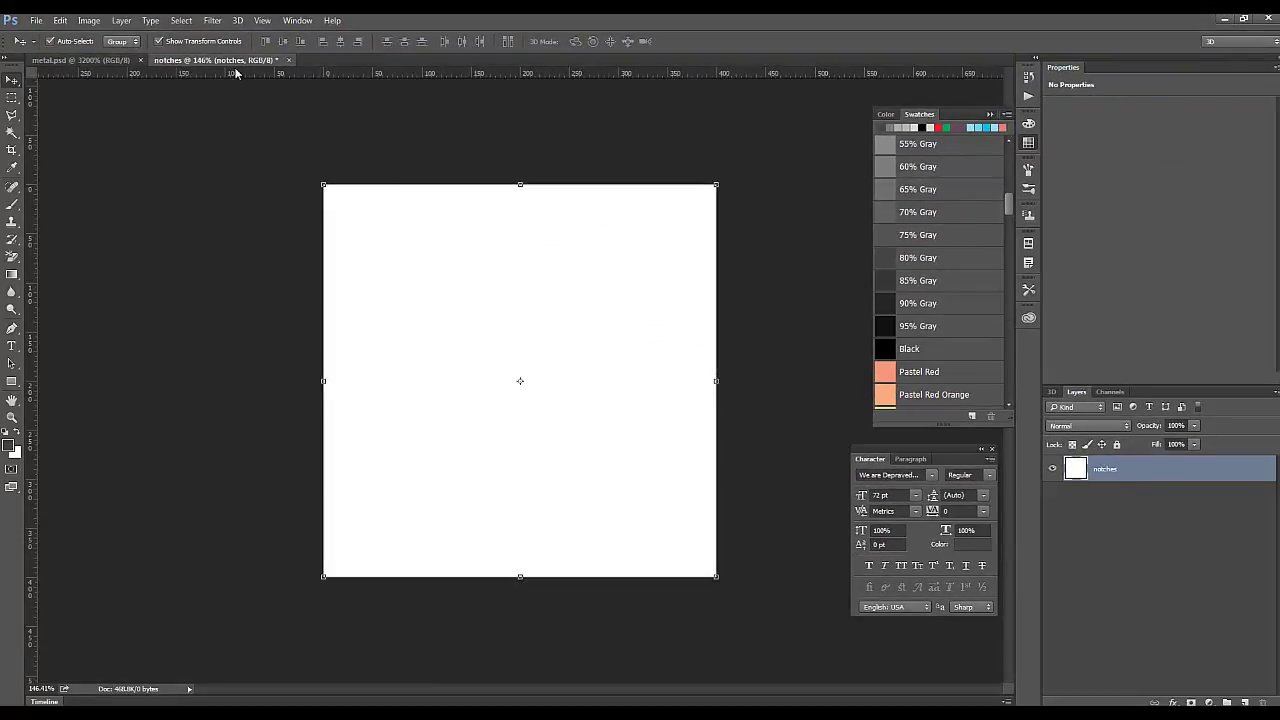
Step: Fill the notches layer with the custom metal pyramid pattern in Normal mode at 100% opacity
left_click(60, 20)
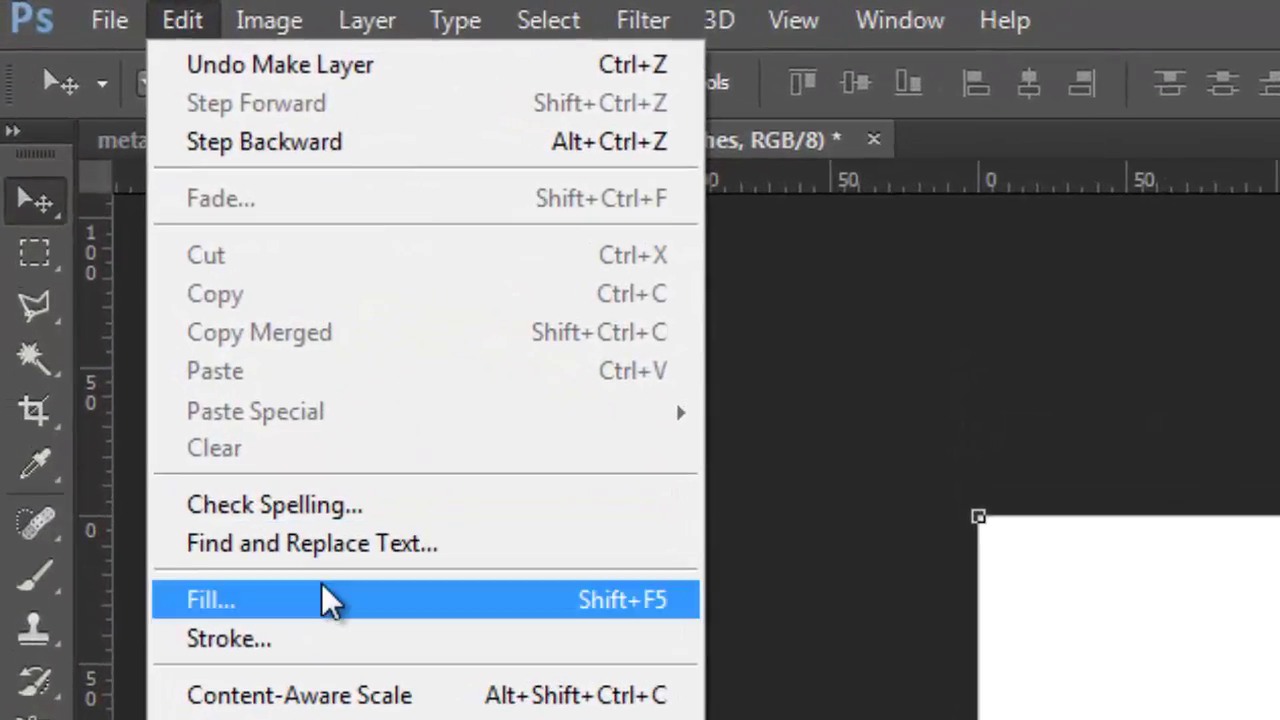
left_click(321, 594)
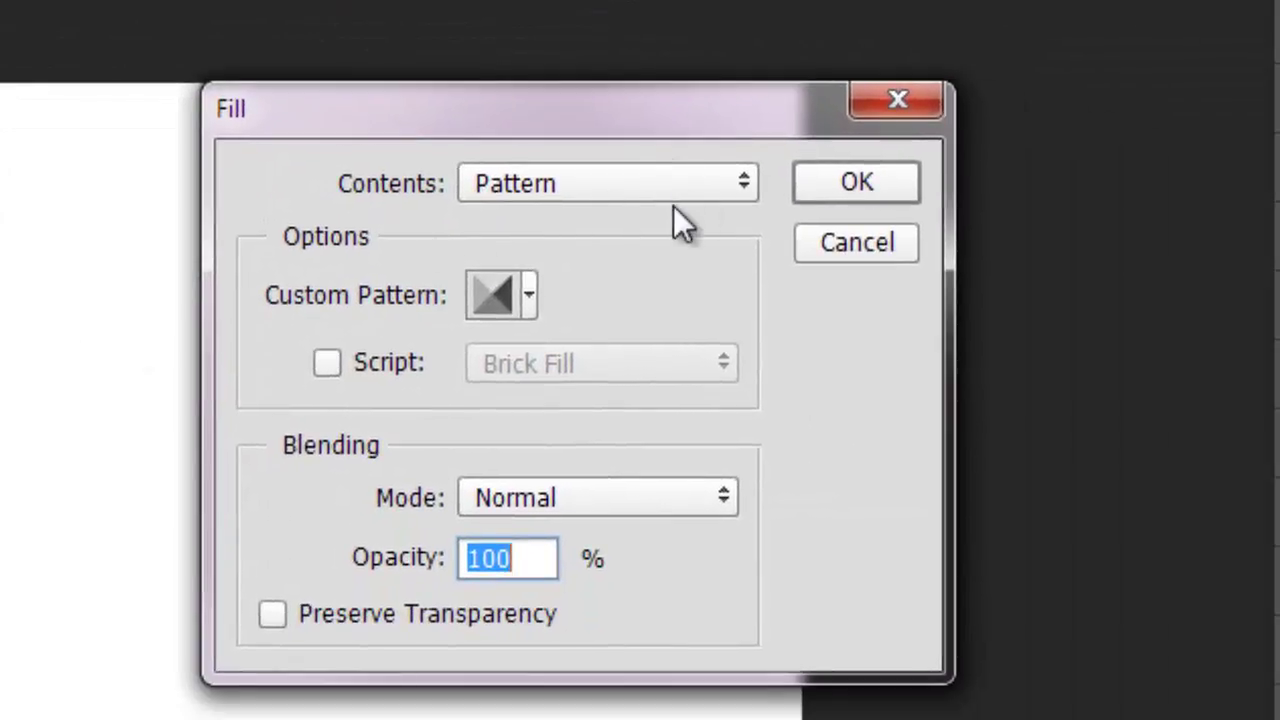
left_click(673, 203)
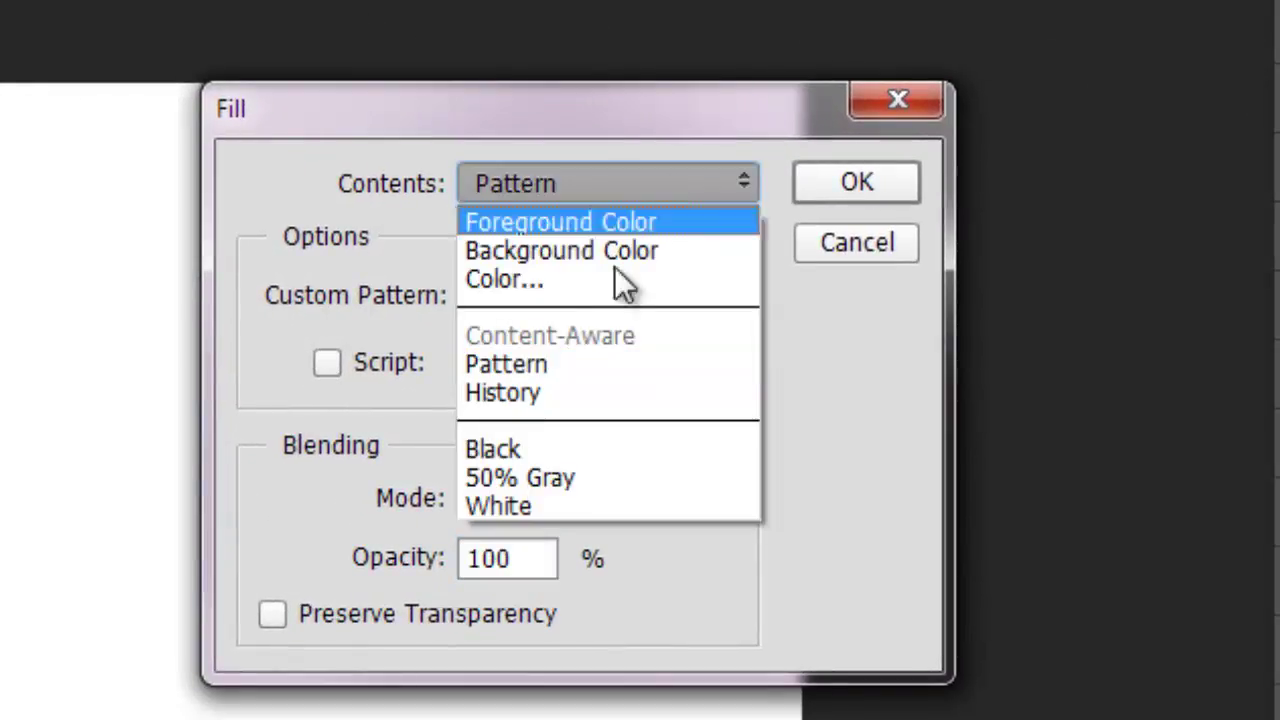
left_click(594, 362)
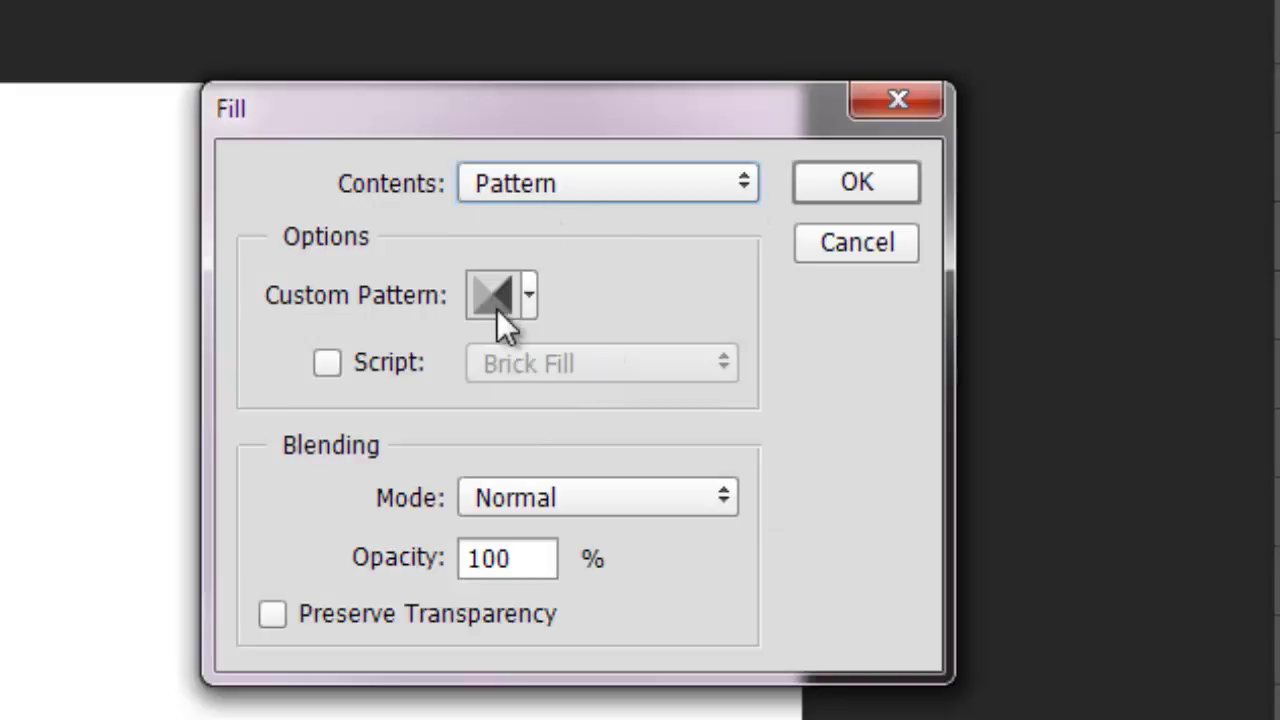
left_click(535, 303)
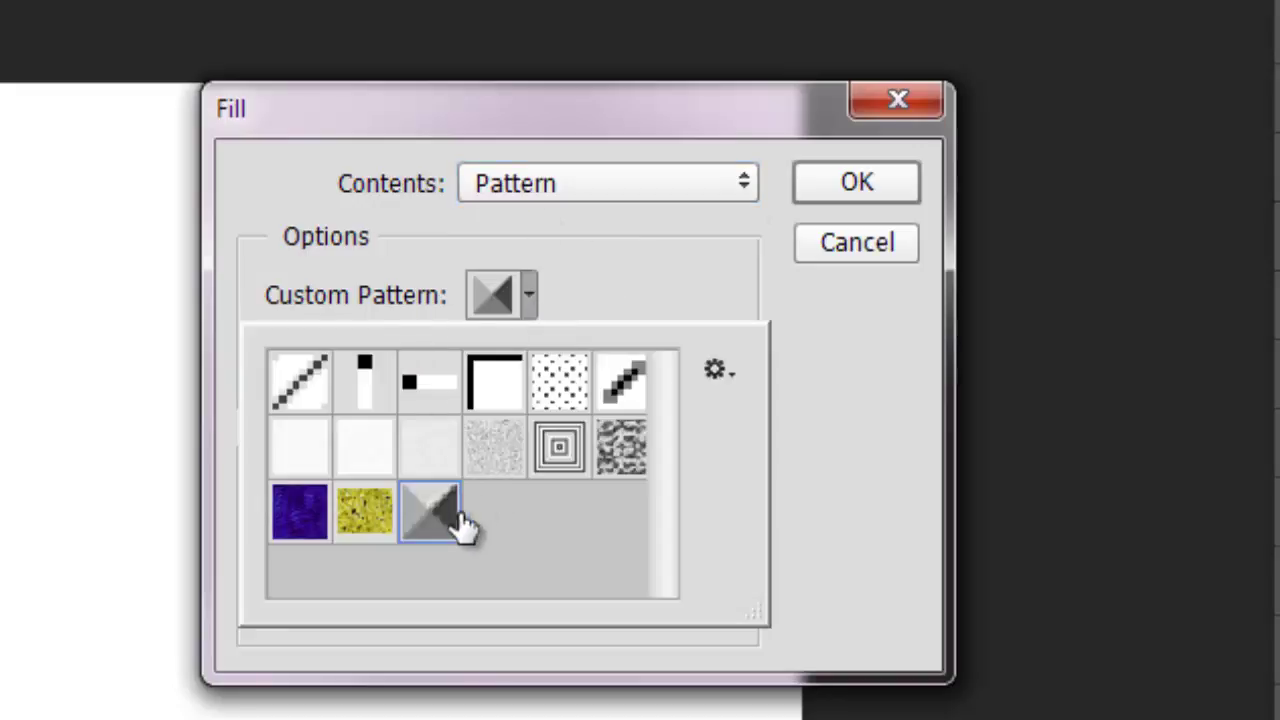
mouse_move(435, 527)
left_mouse_down()
mouse_move(457, 514)
mouse_move(425, 528)
left_mouse_up()
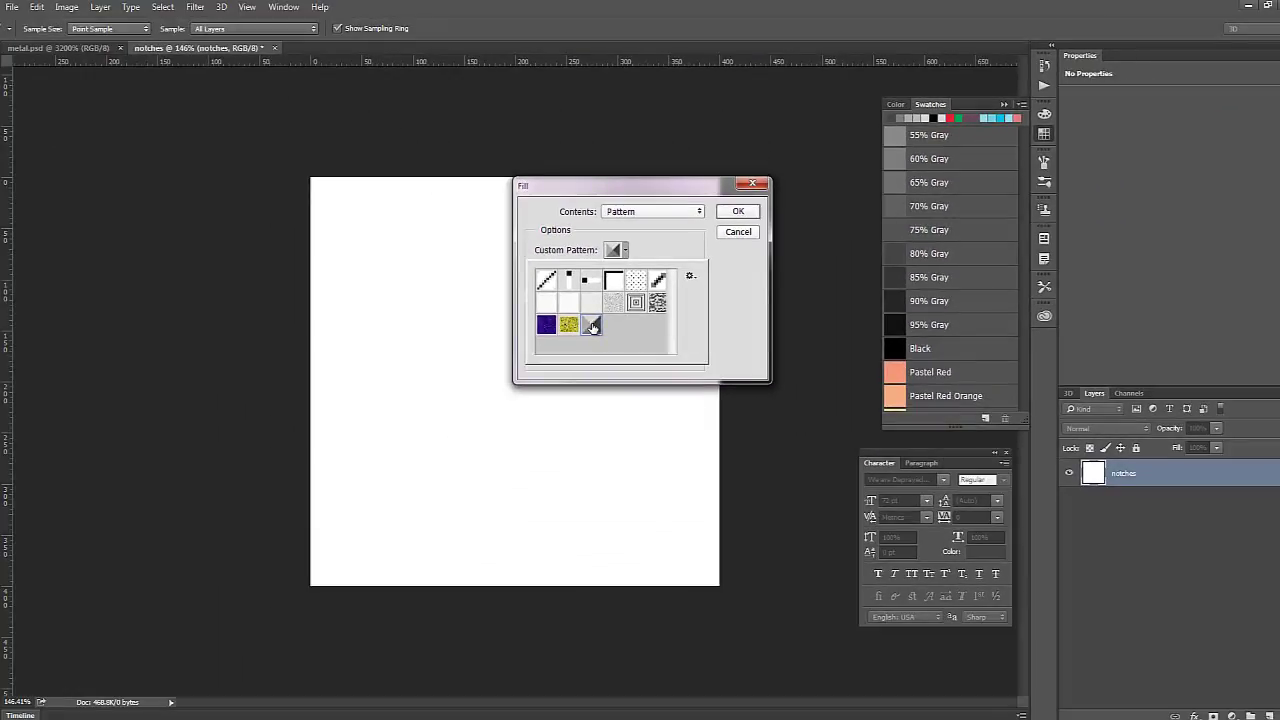
left_click(738, 213)
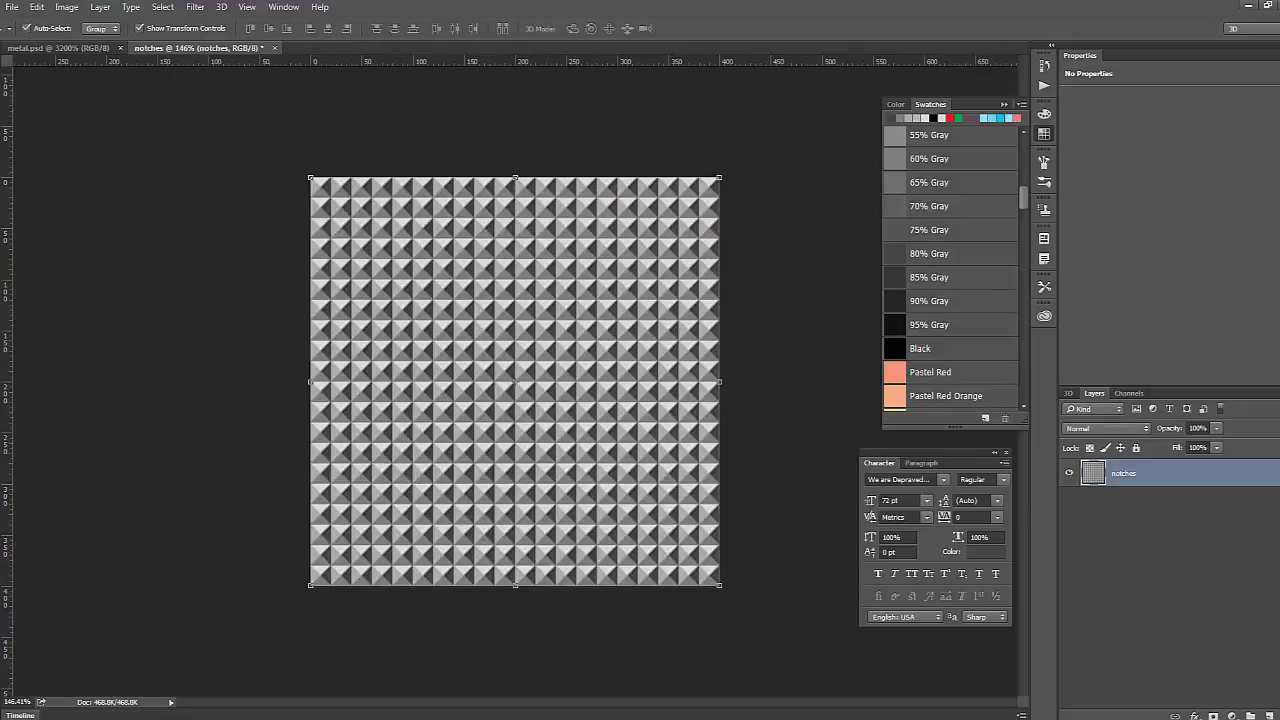
Step: Add a new layer named "variations" above the notches layer, in Normal mode at 100% opacity
scroll(515, 381, "down", 1)
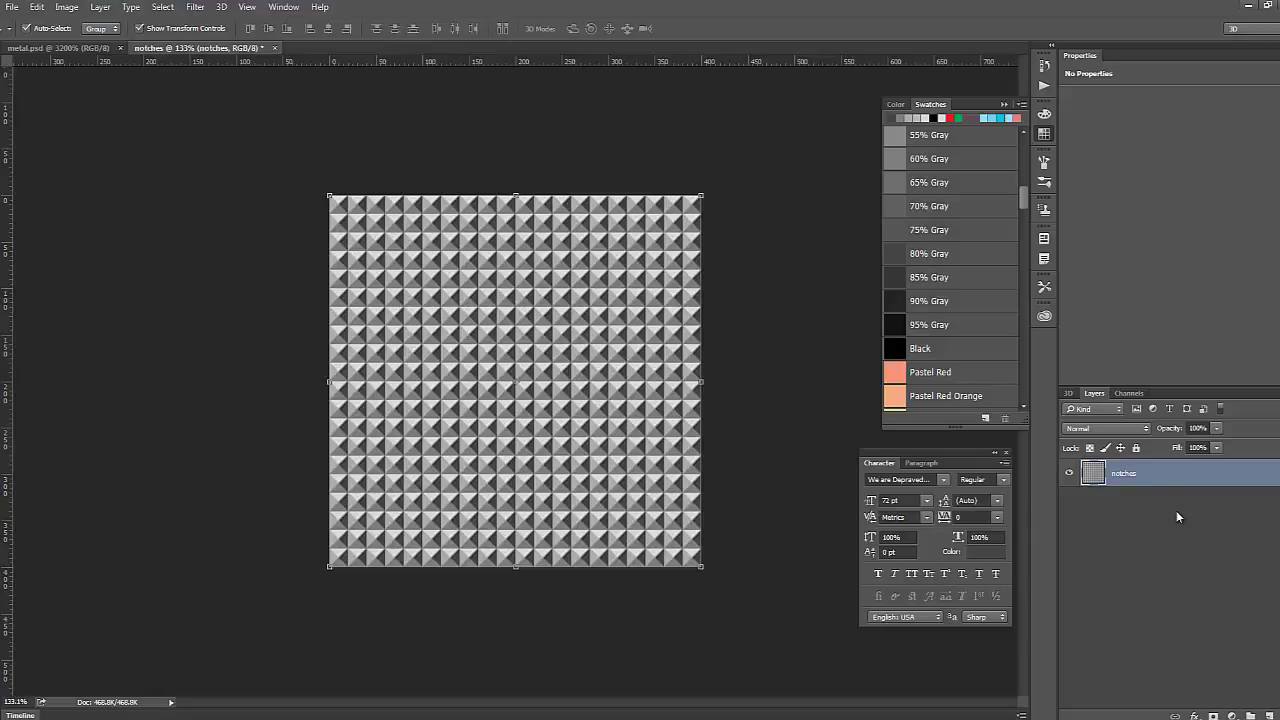
key("ctrl+shift+n")
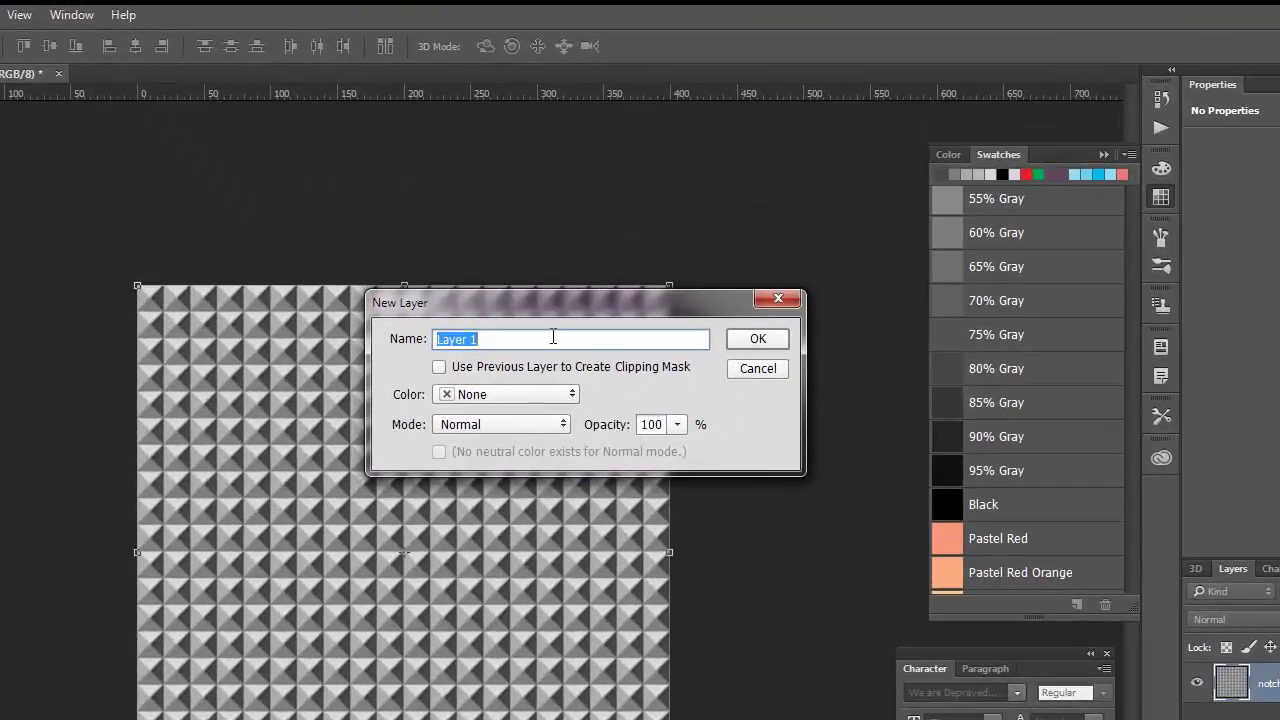
type("variations")
key("Return")
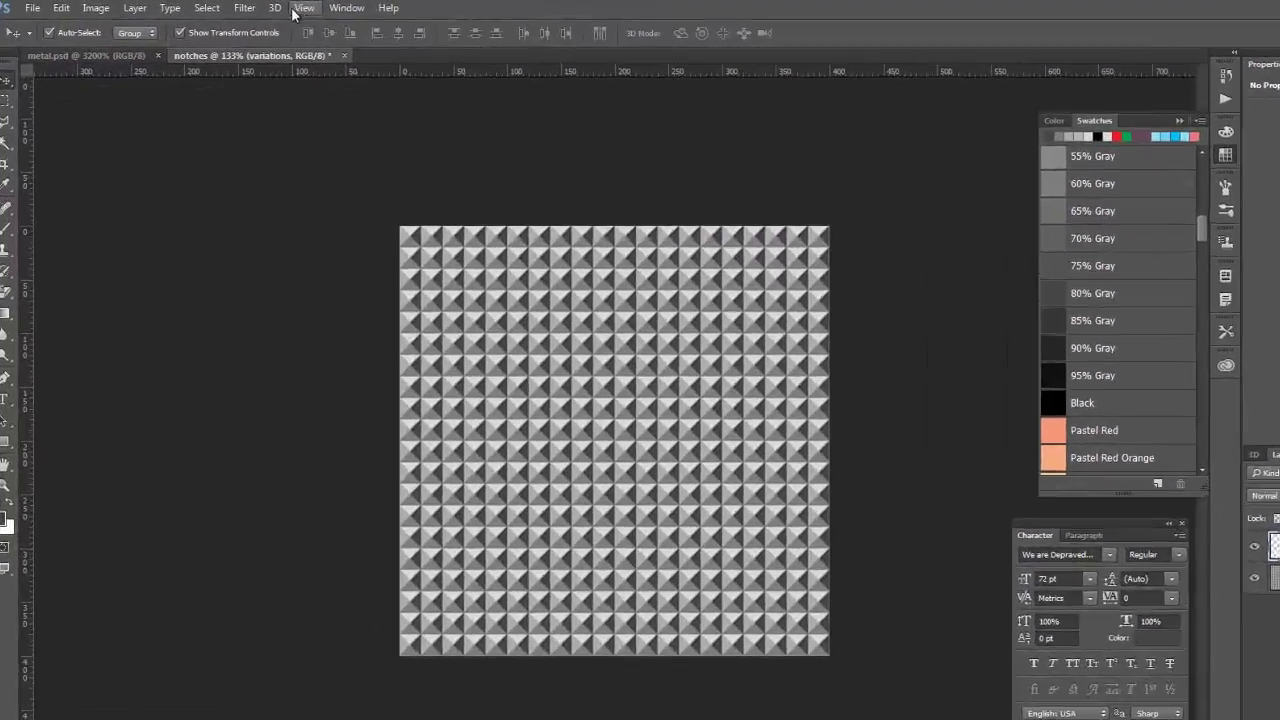
Step: Render a Clouds filter on the variations layer
left_click(226, 7)
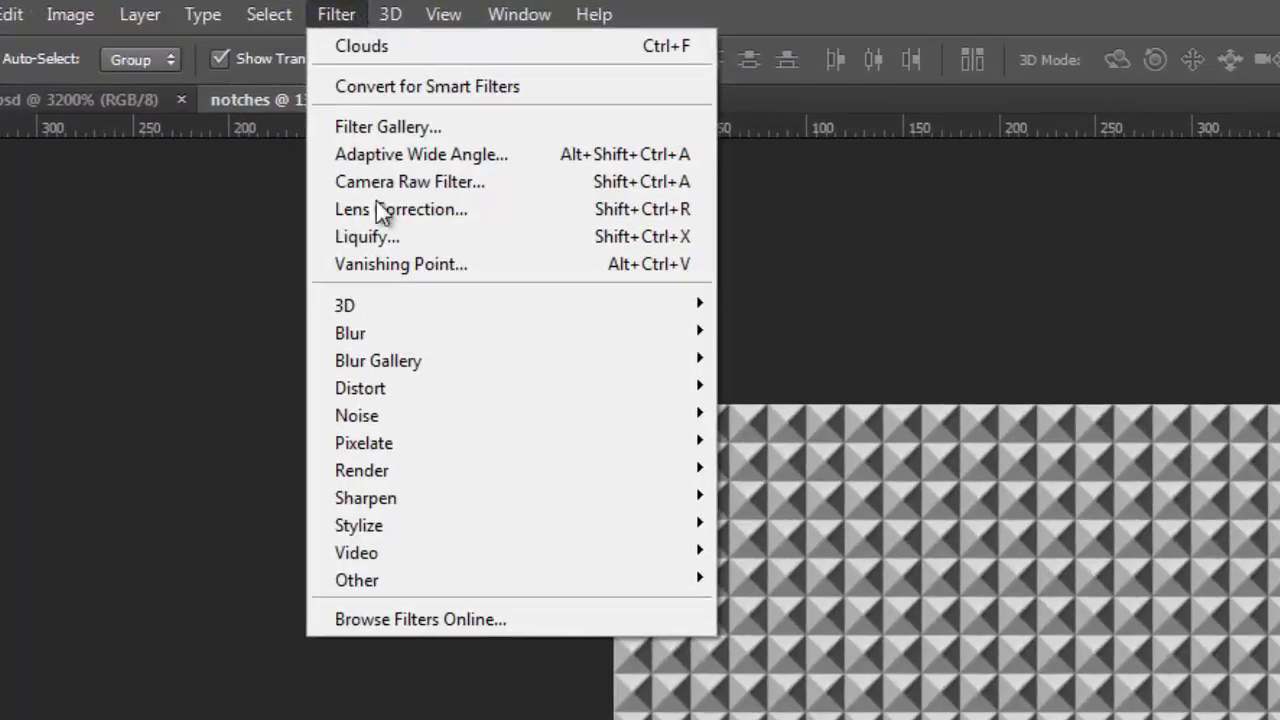
mouse_move(480, 470)
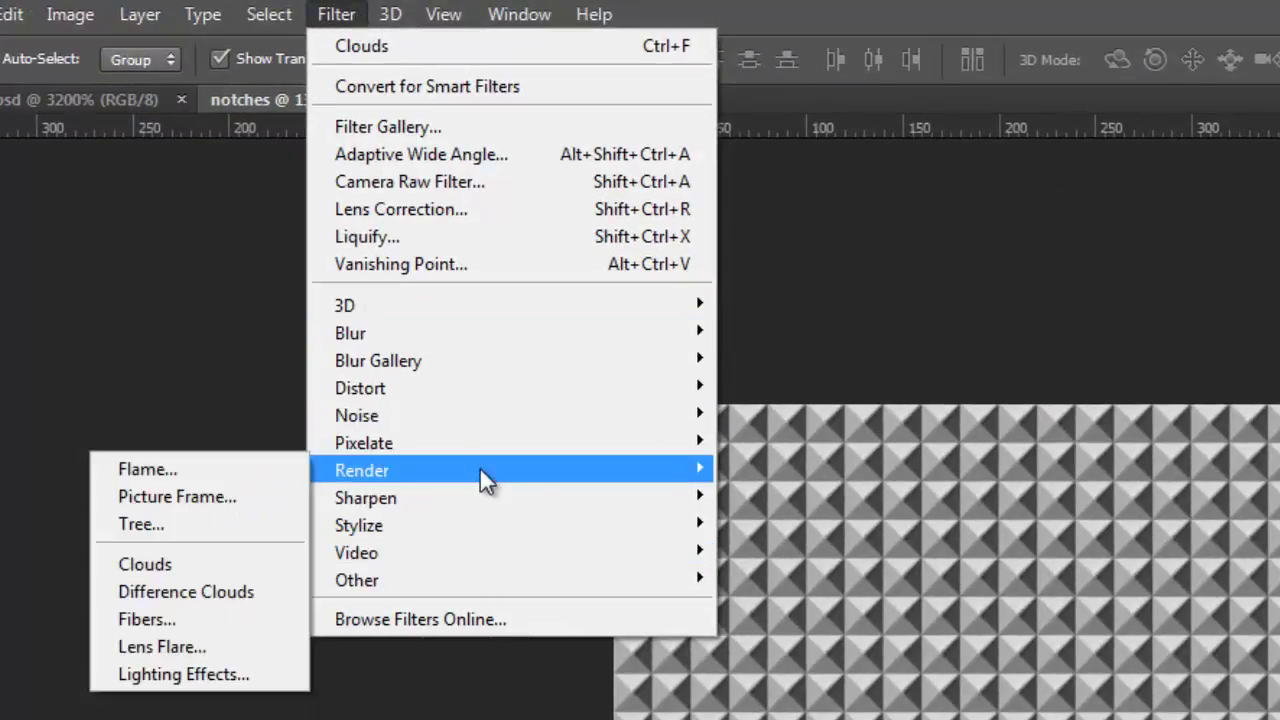
left_click(172, 564)
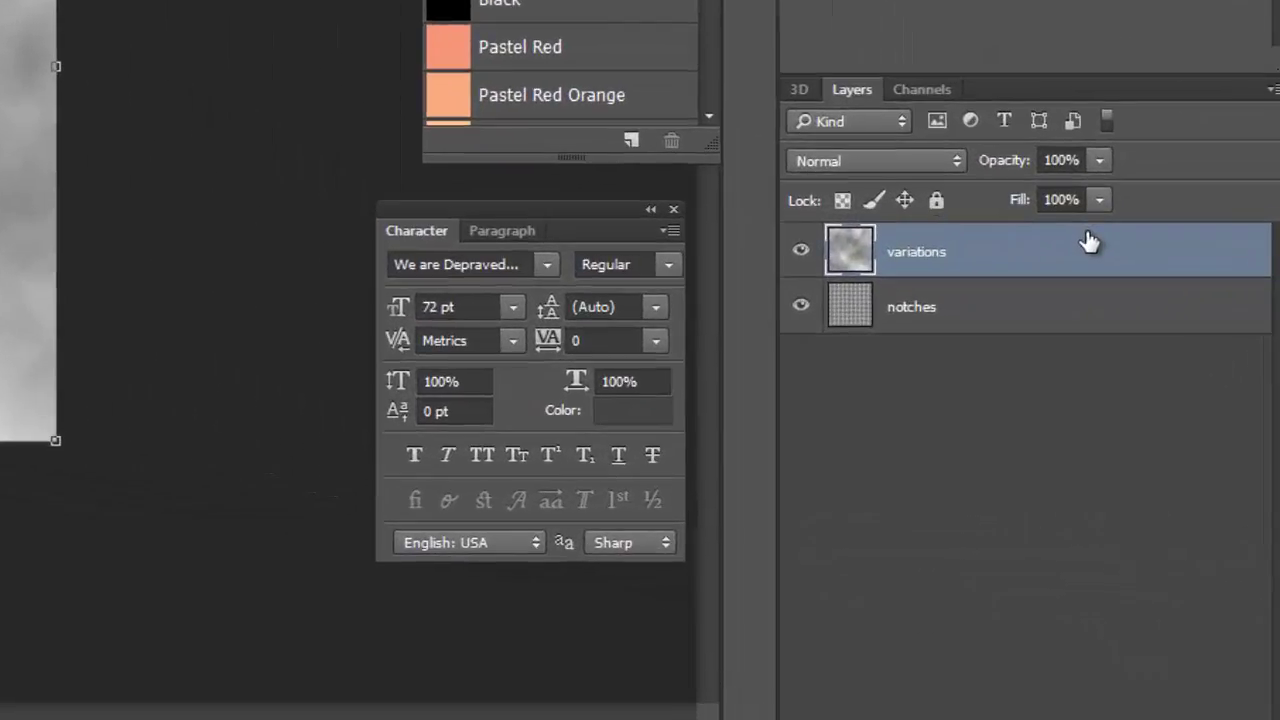
Step: Set the variations layer to 60% opacity and the Overlay blend mode
key("6")
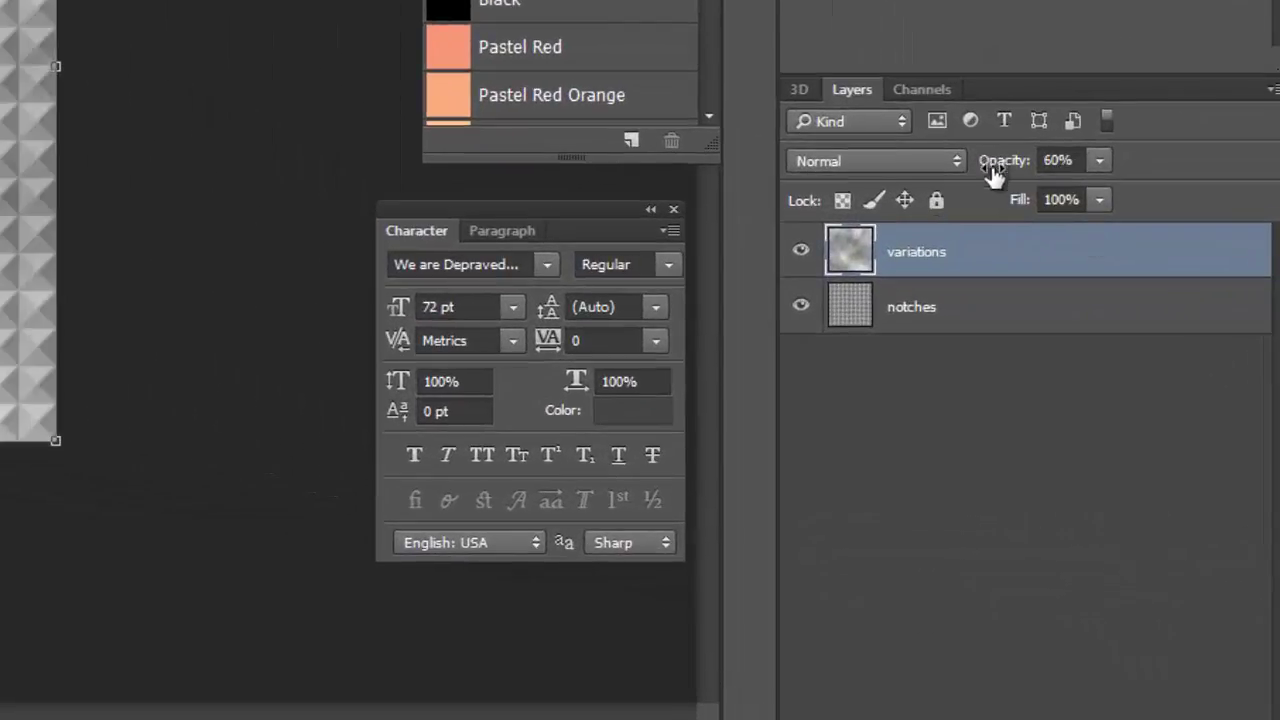
left_click(901, 166)
left_click(874, 441)
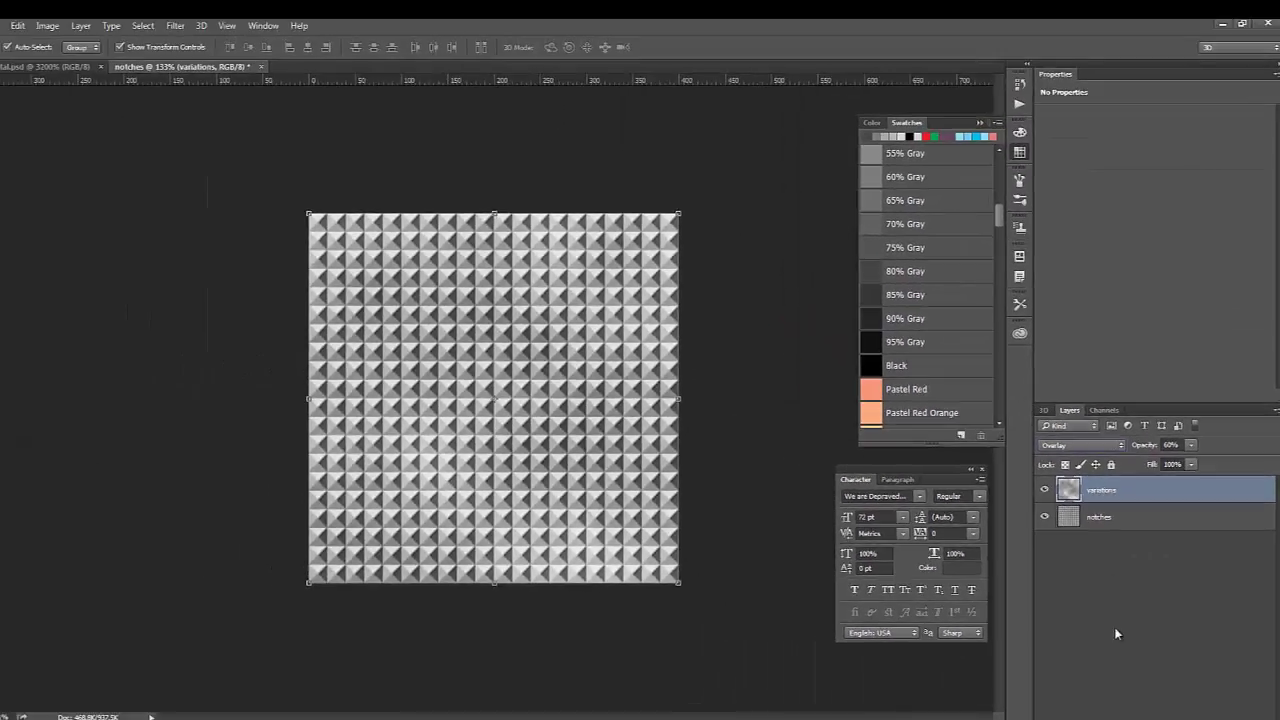
Step: Duplicate the variations layer and hide the original variations layer beneath the copy
left_click(1125, 592)
left_click(1133, 492)
key("ctrl+j")
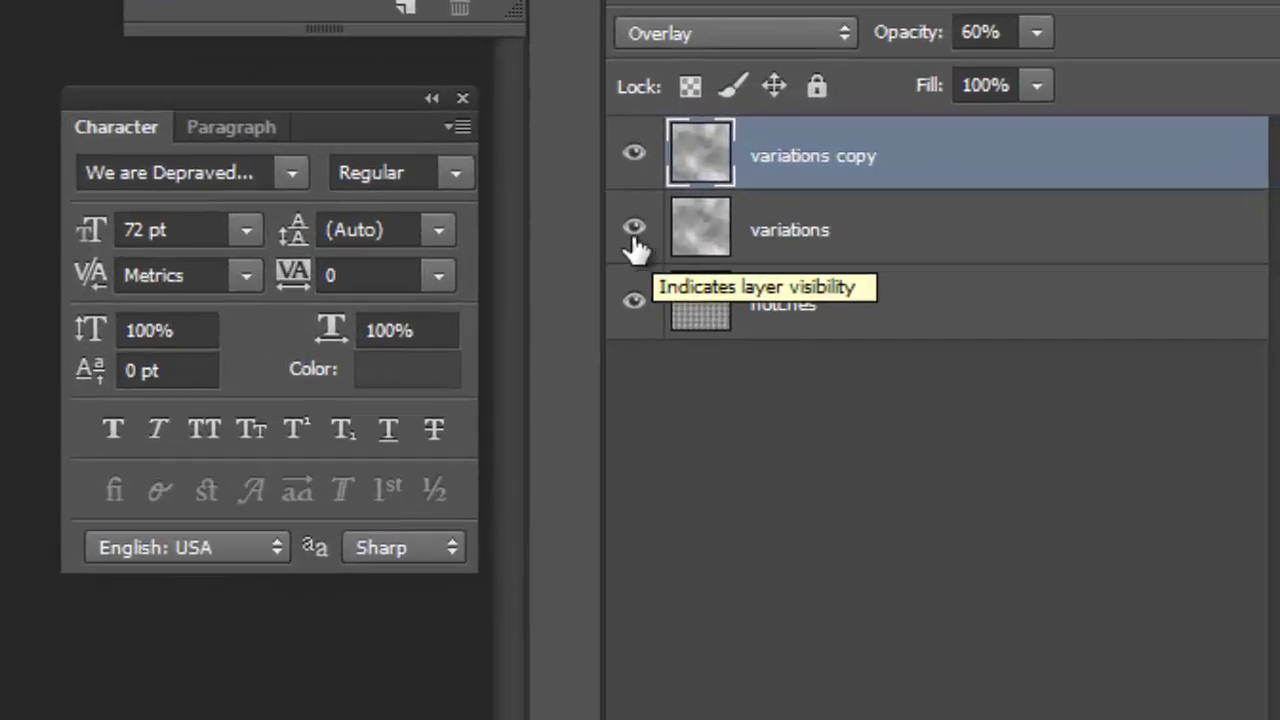
left_click(960, 431)
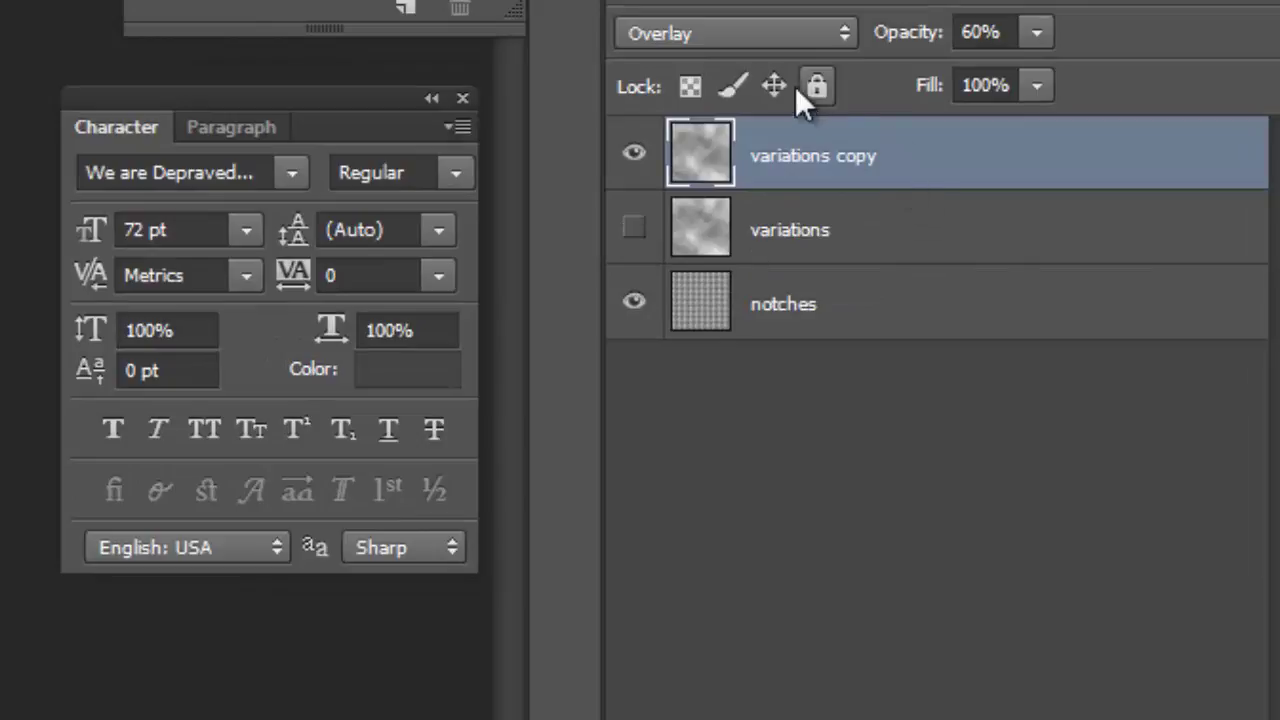
Step: Set the variations copy layer to the Color Burn blend mode and rotate it 90 degrees clockwise
left_click(836, 33)
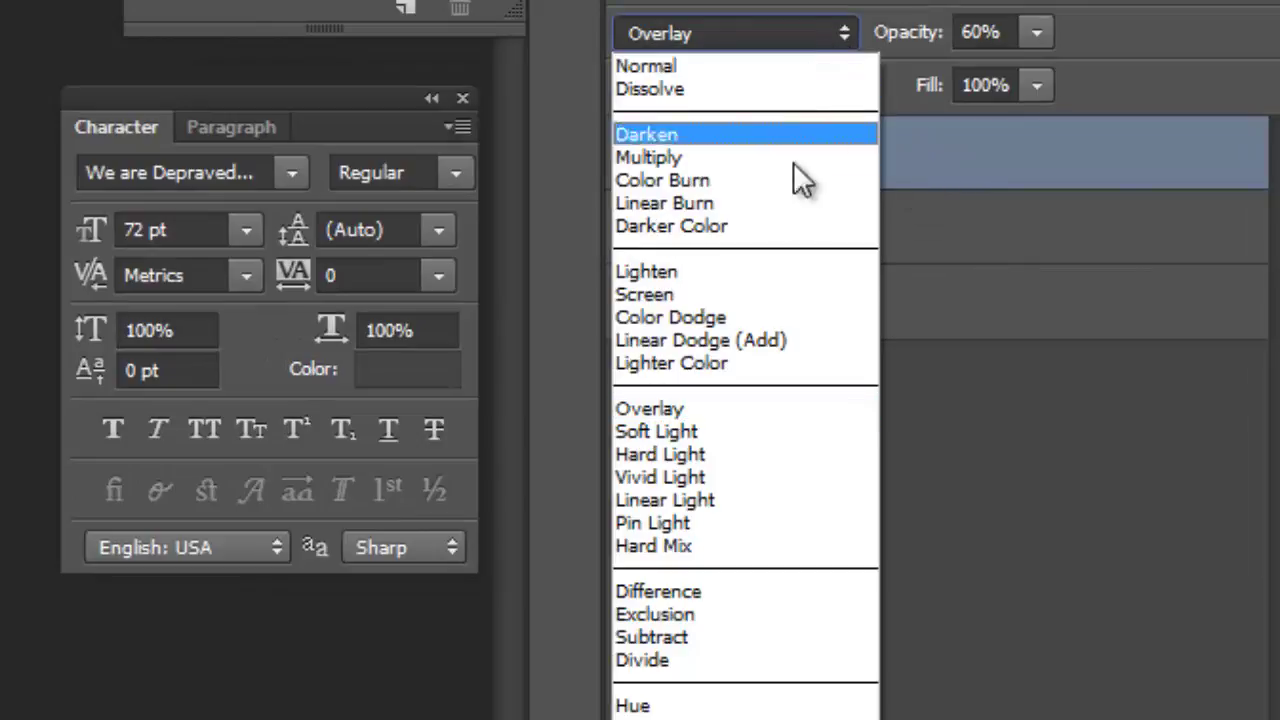
left_click(752, 184)
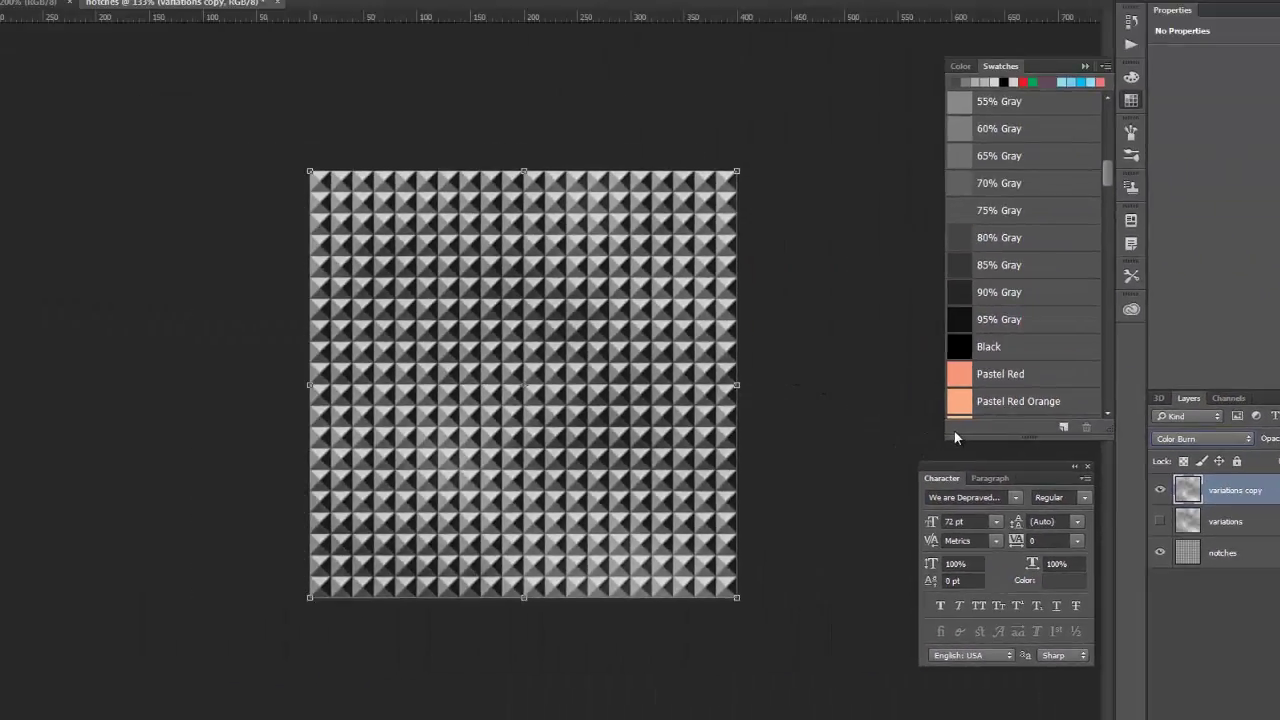
key("ctrl+t")
left_click_drag(765, 142, 794, 646)
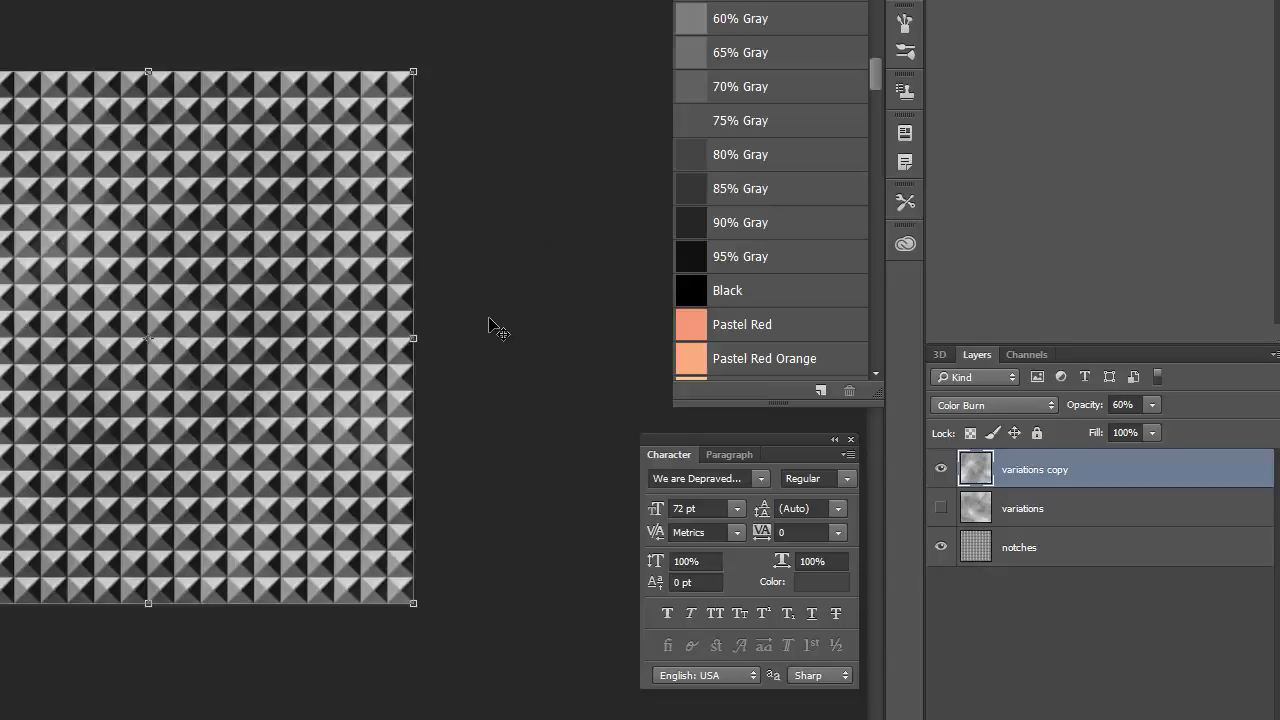
Step: Apply Levels to the variations copy layer with a midtone input of 0.51 and a white input of 222
key("ctrl+l")
left_click_drag(849, 394, 902, 383)
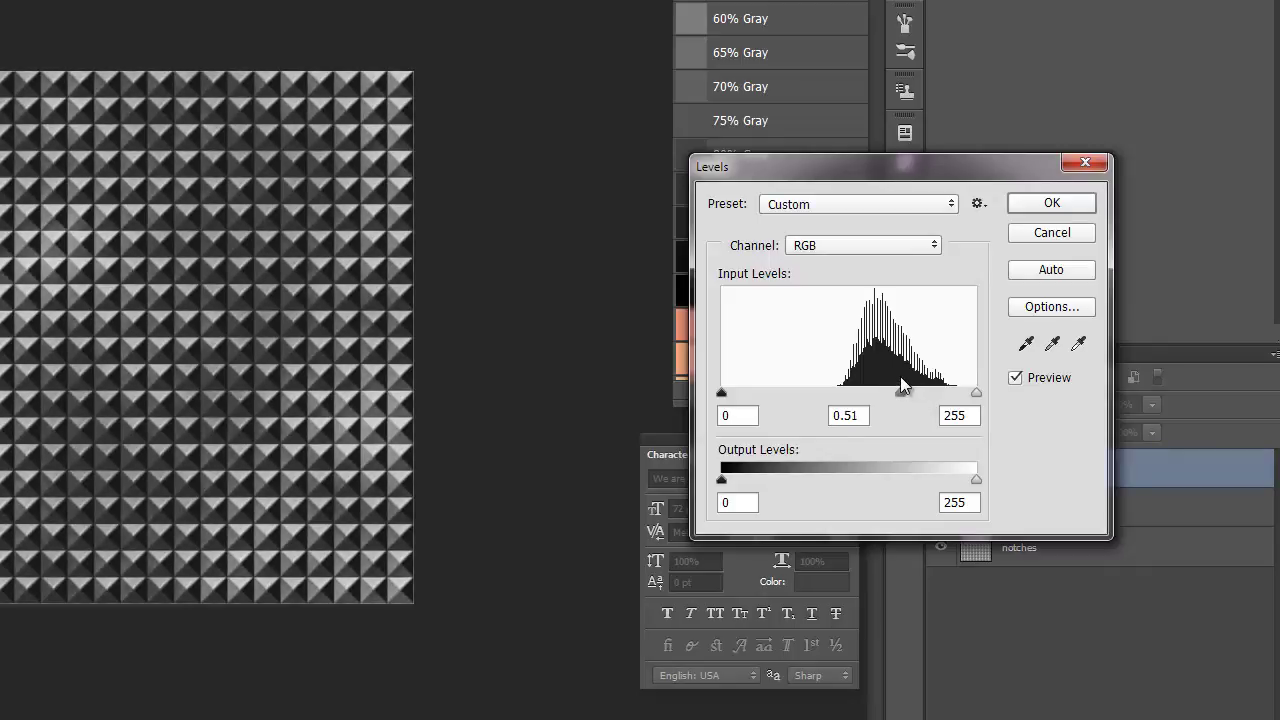
left_click_drag(977, 394, 946, 393)
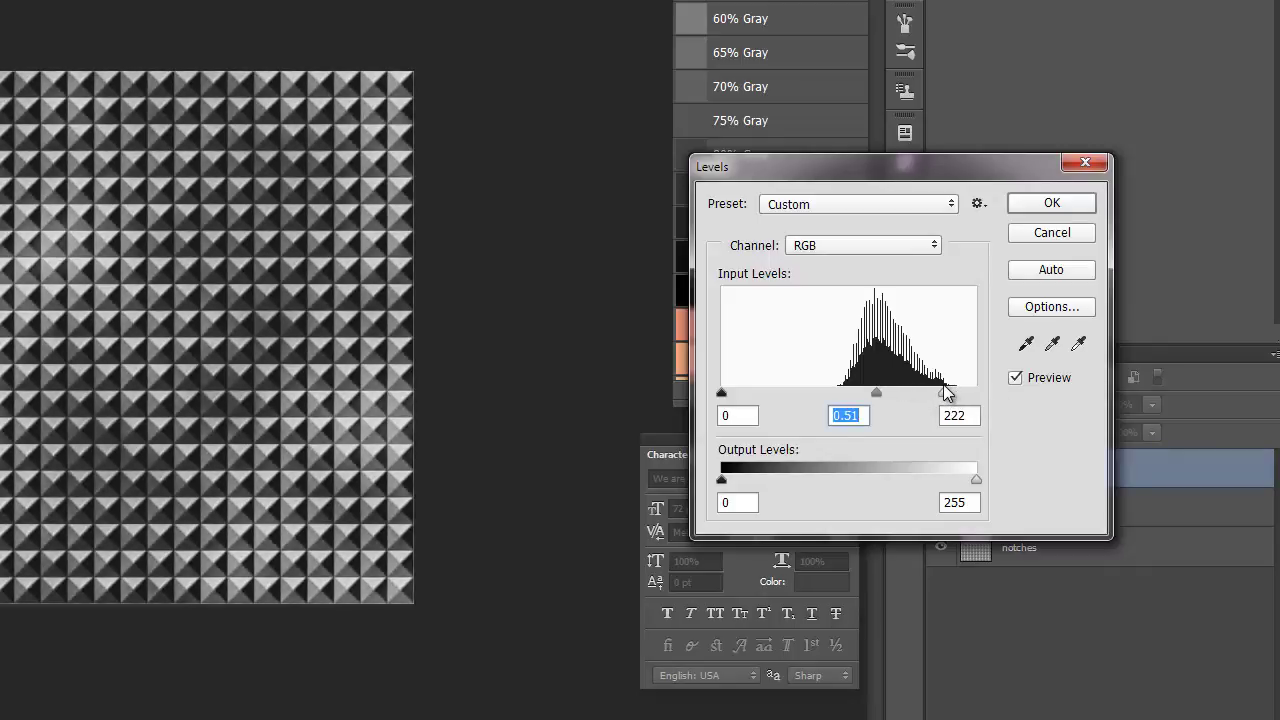
left_click(1052, 203)
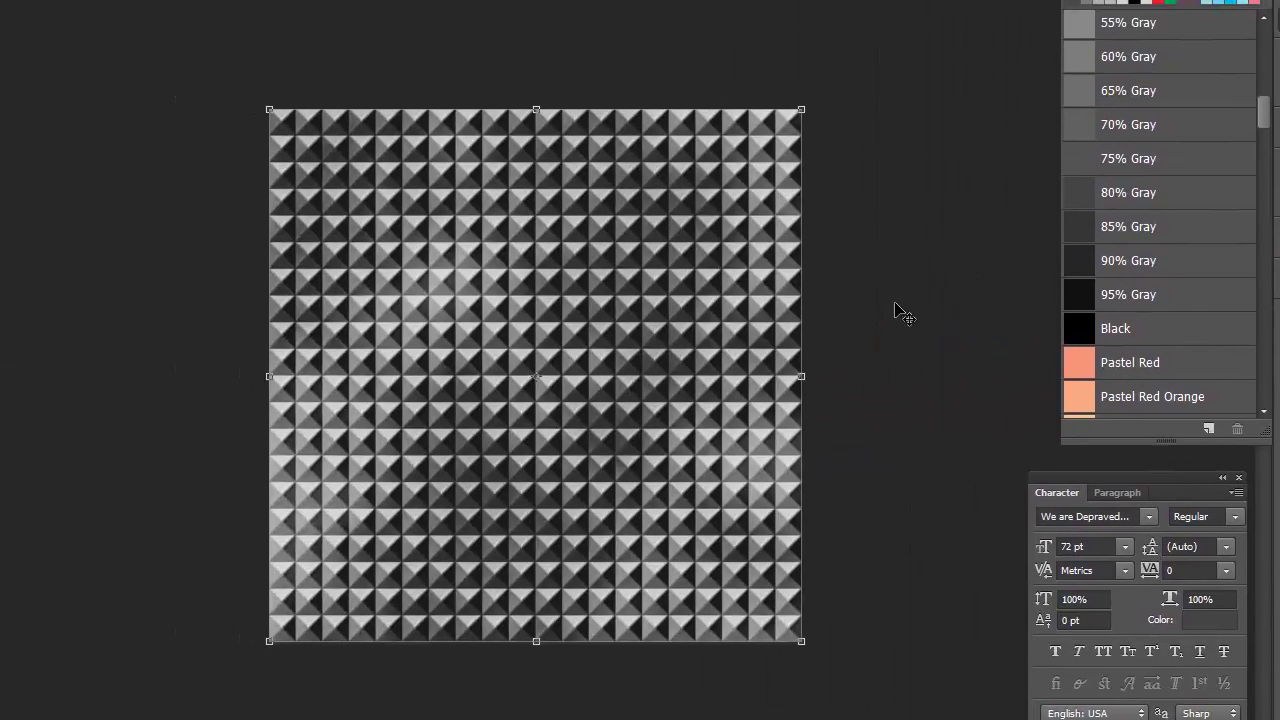
key("Return")
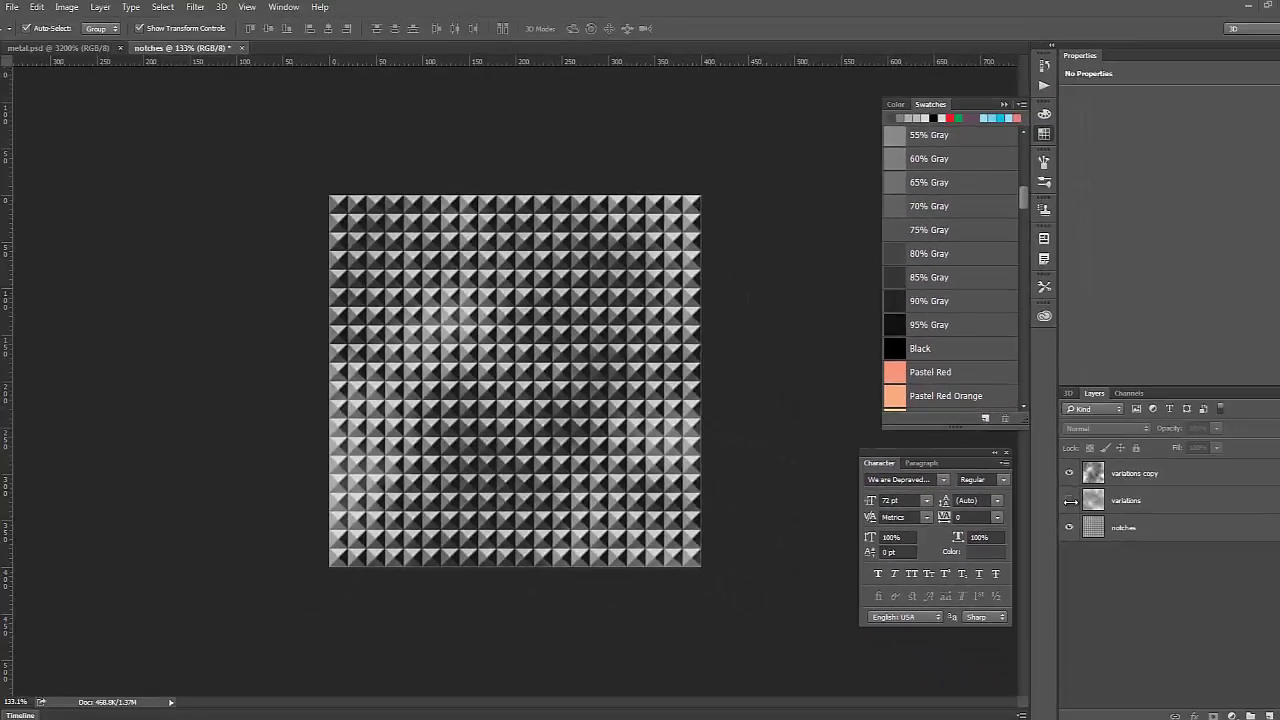
Step: Compare the notched texture with the variations and variations copy layers shown and hidden in turn, then examine it at reduced zoom
left_click(1070, 501)
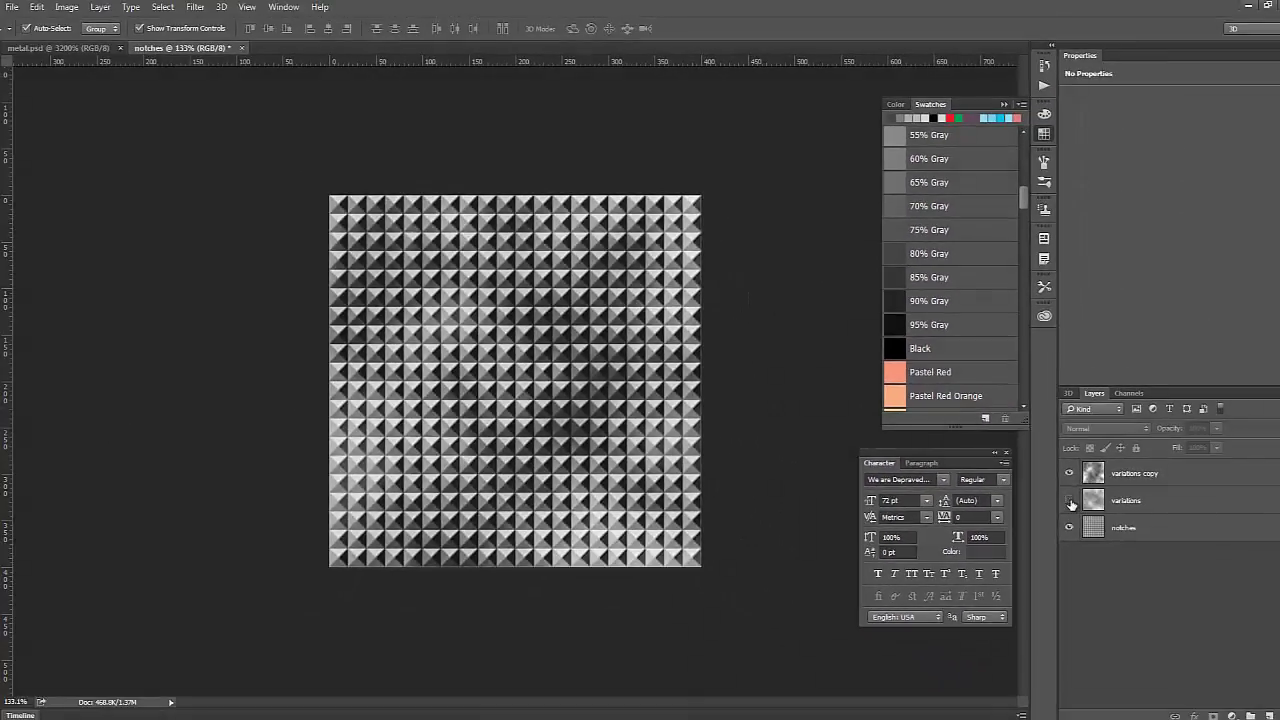
left_click(1070, 501)
left_click(1069, 473)
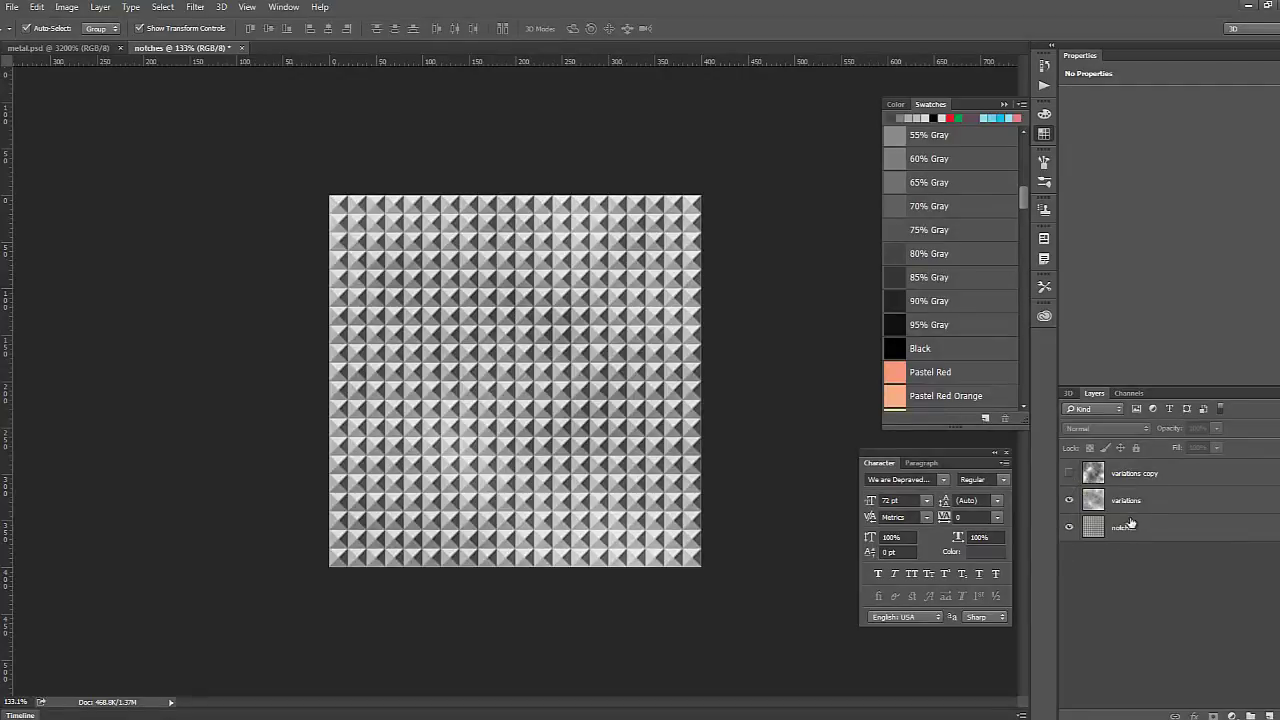
left_click(1070, 503)
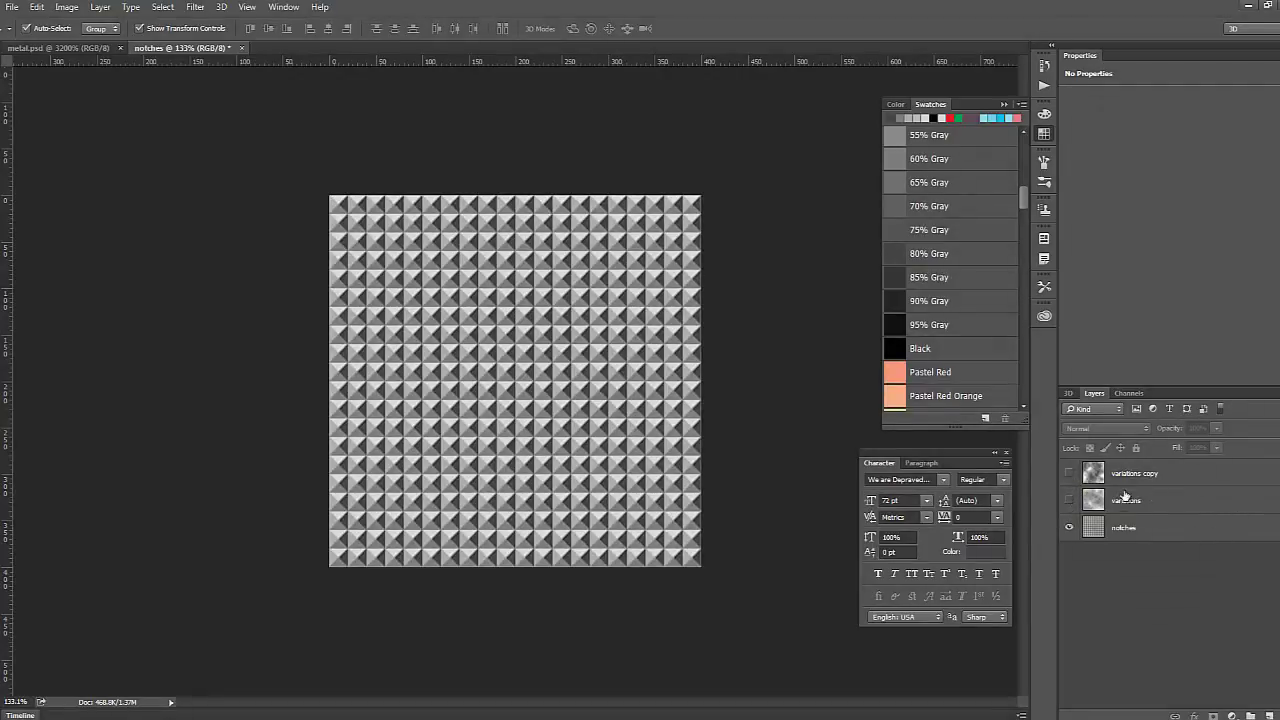
left_click(1070, 501)
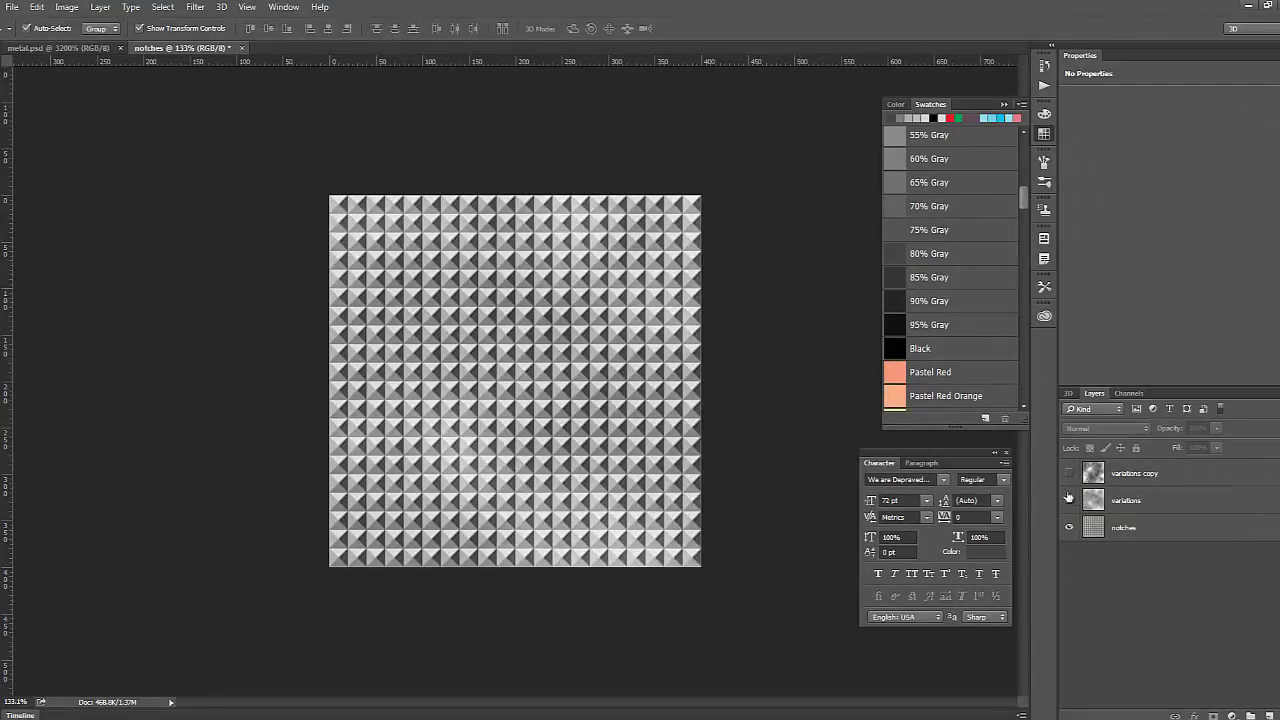
left_click(1070, 501)
left_click(1069, 473)
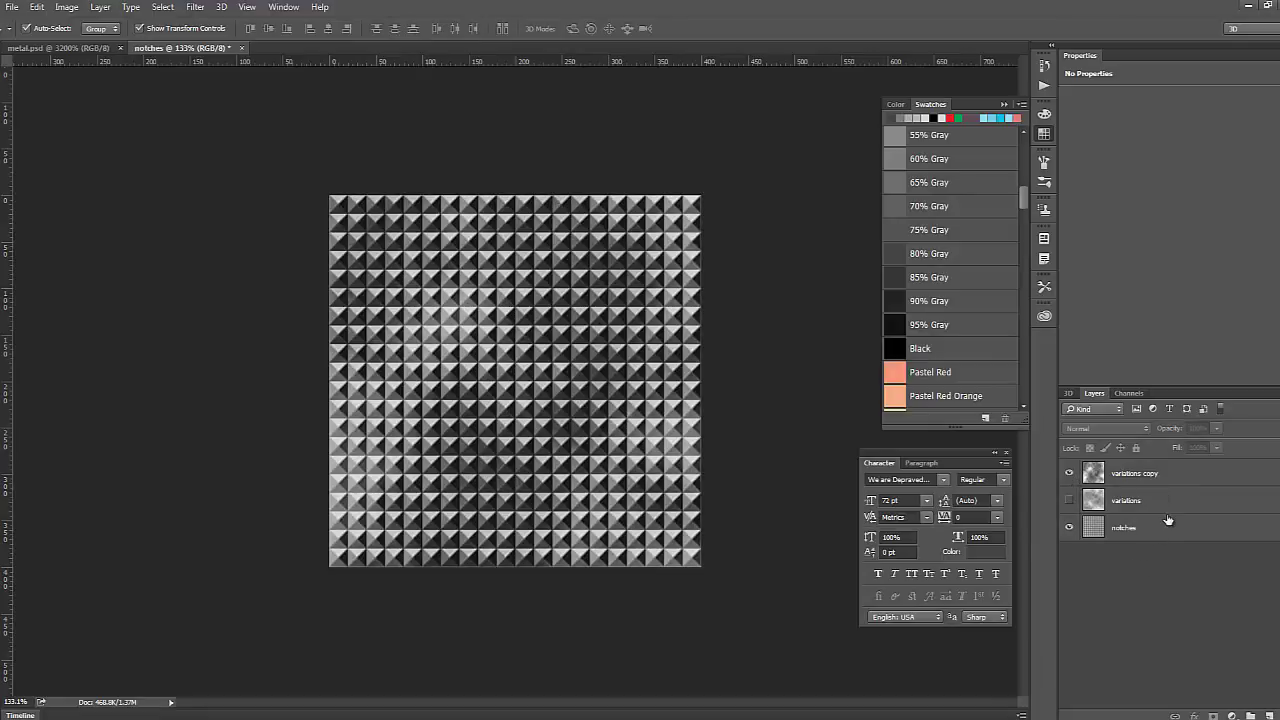
scroll(757, 325, "down", 5)
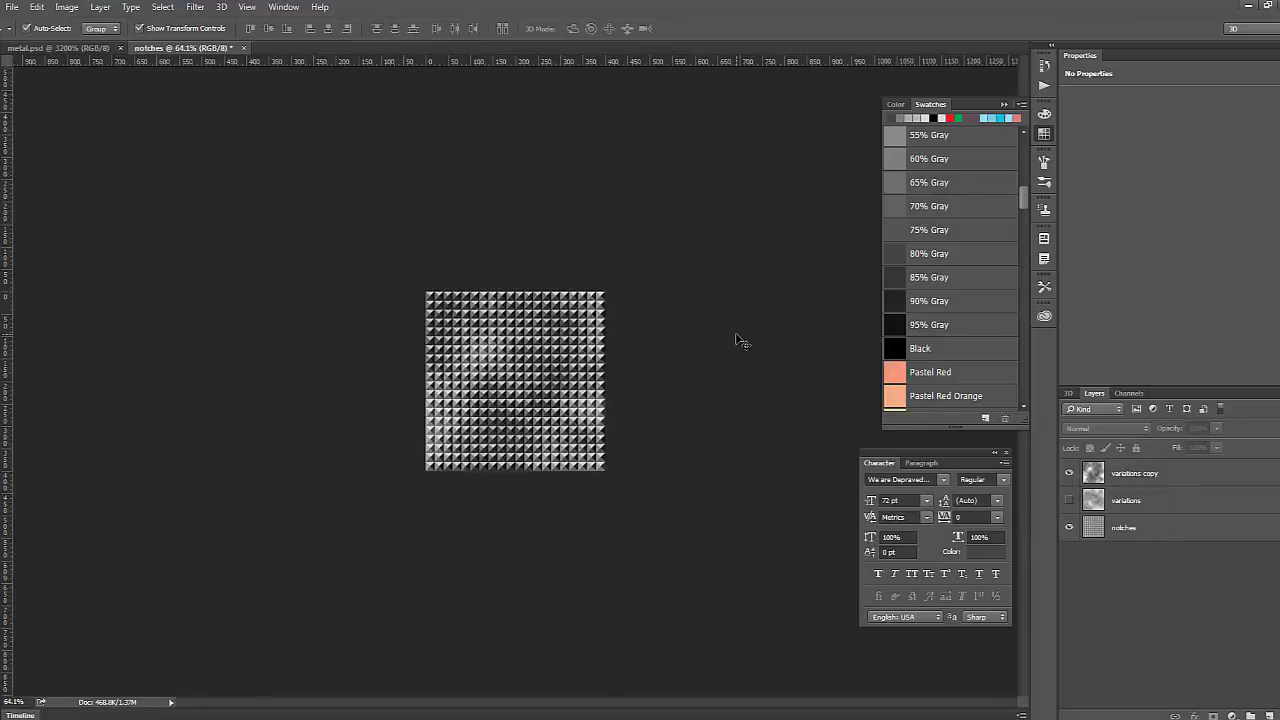
scroll(729, 343, "down", 1)
scroll(737, 343, "up", 1)
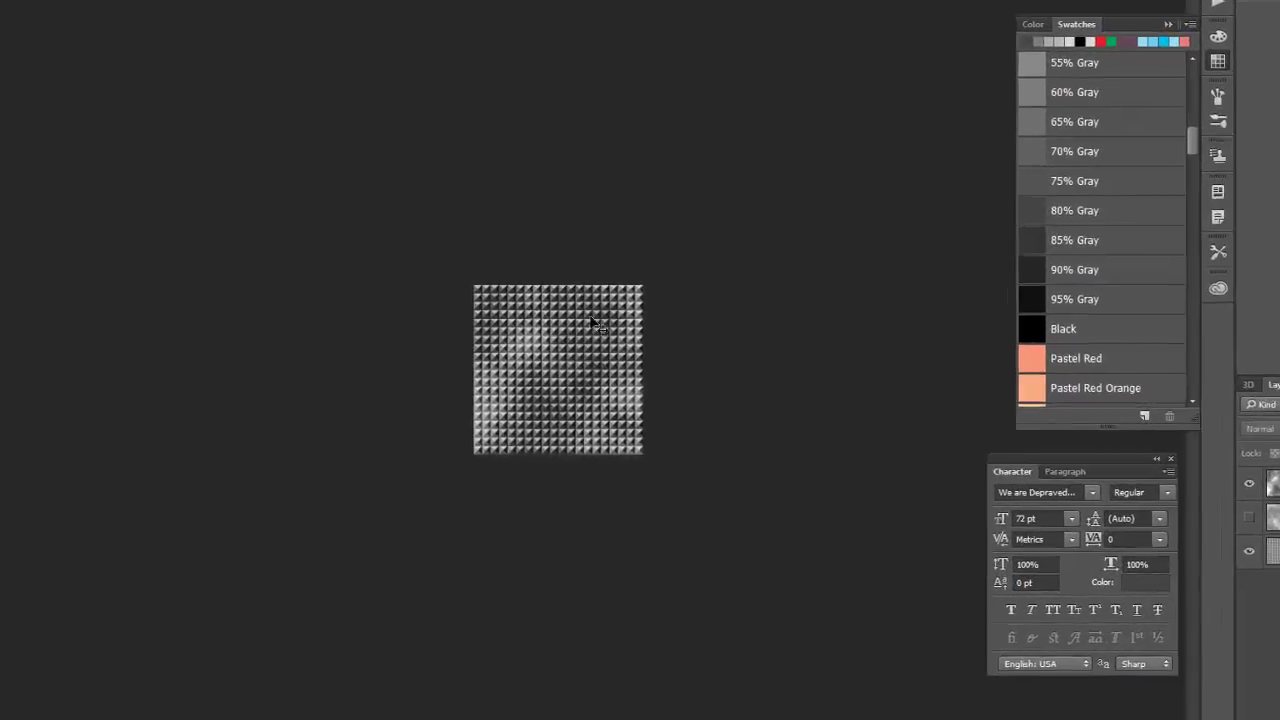